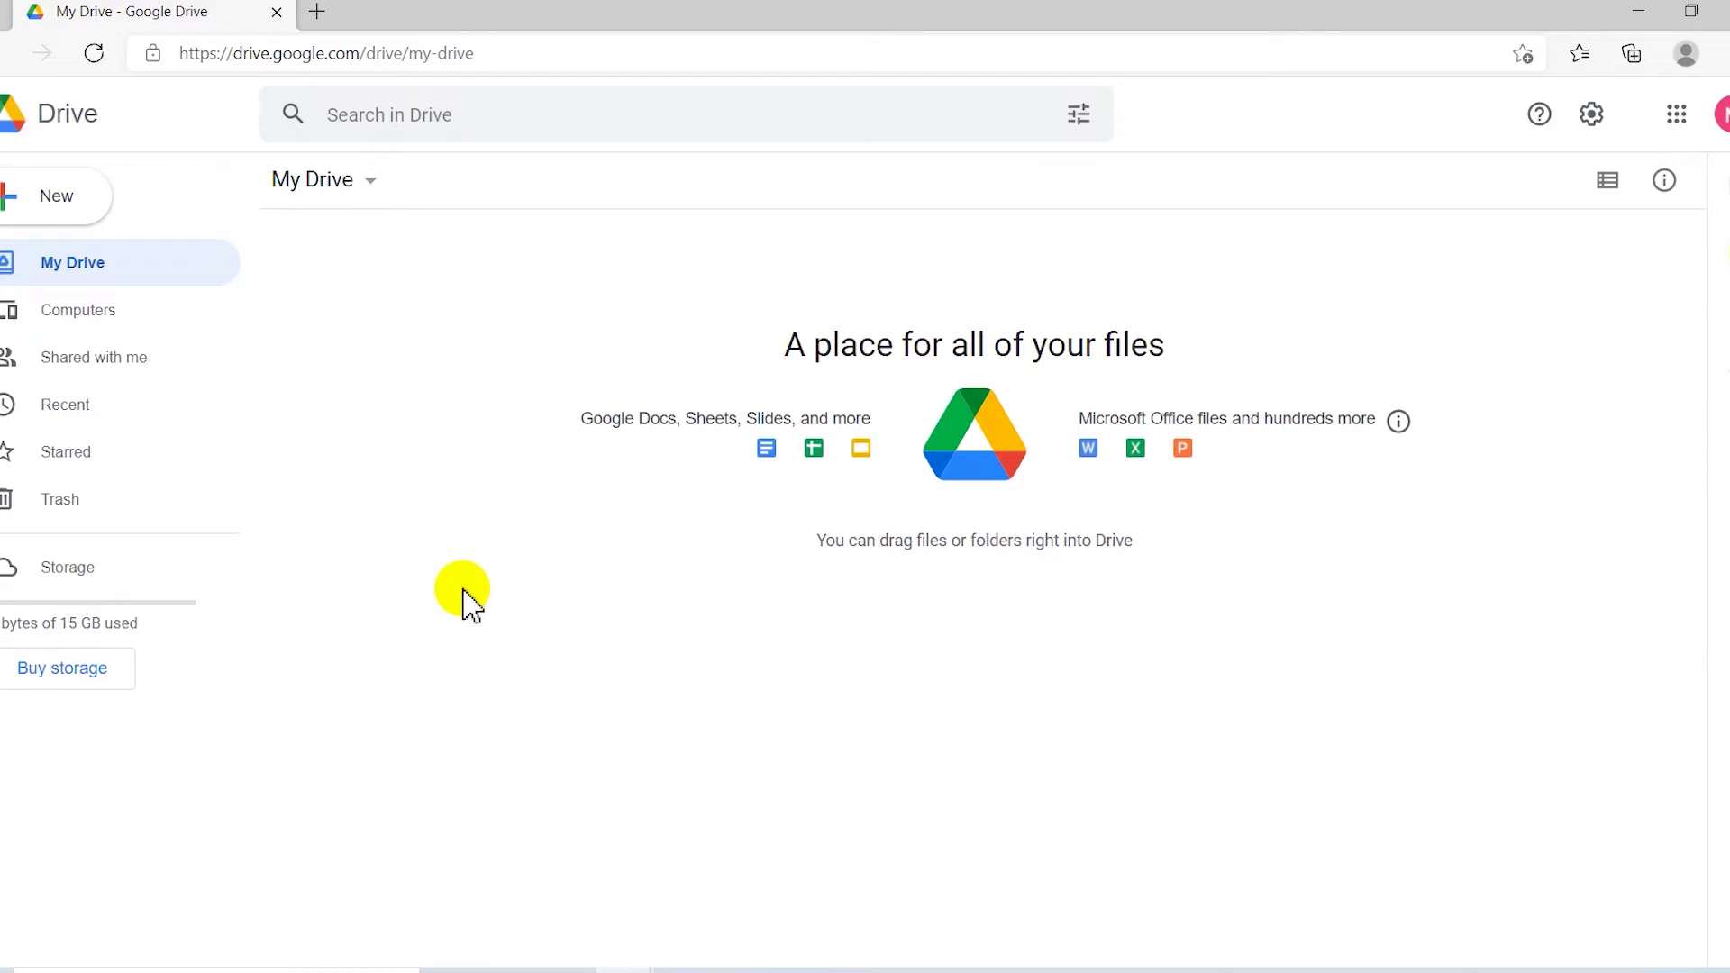
Look through the options for creating new items and uploading files, including the additional Google app types.
left_click(56, 207)
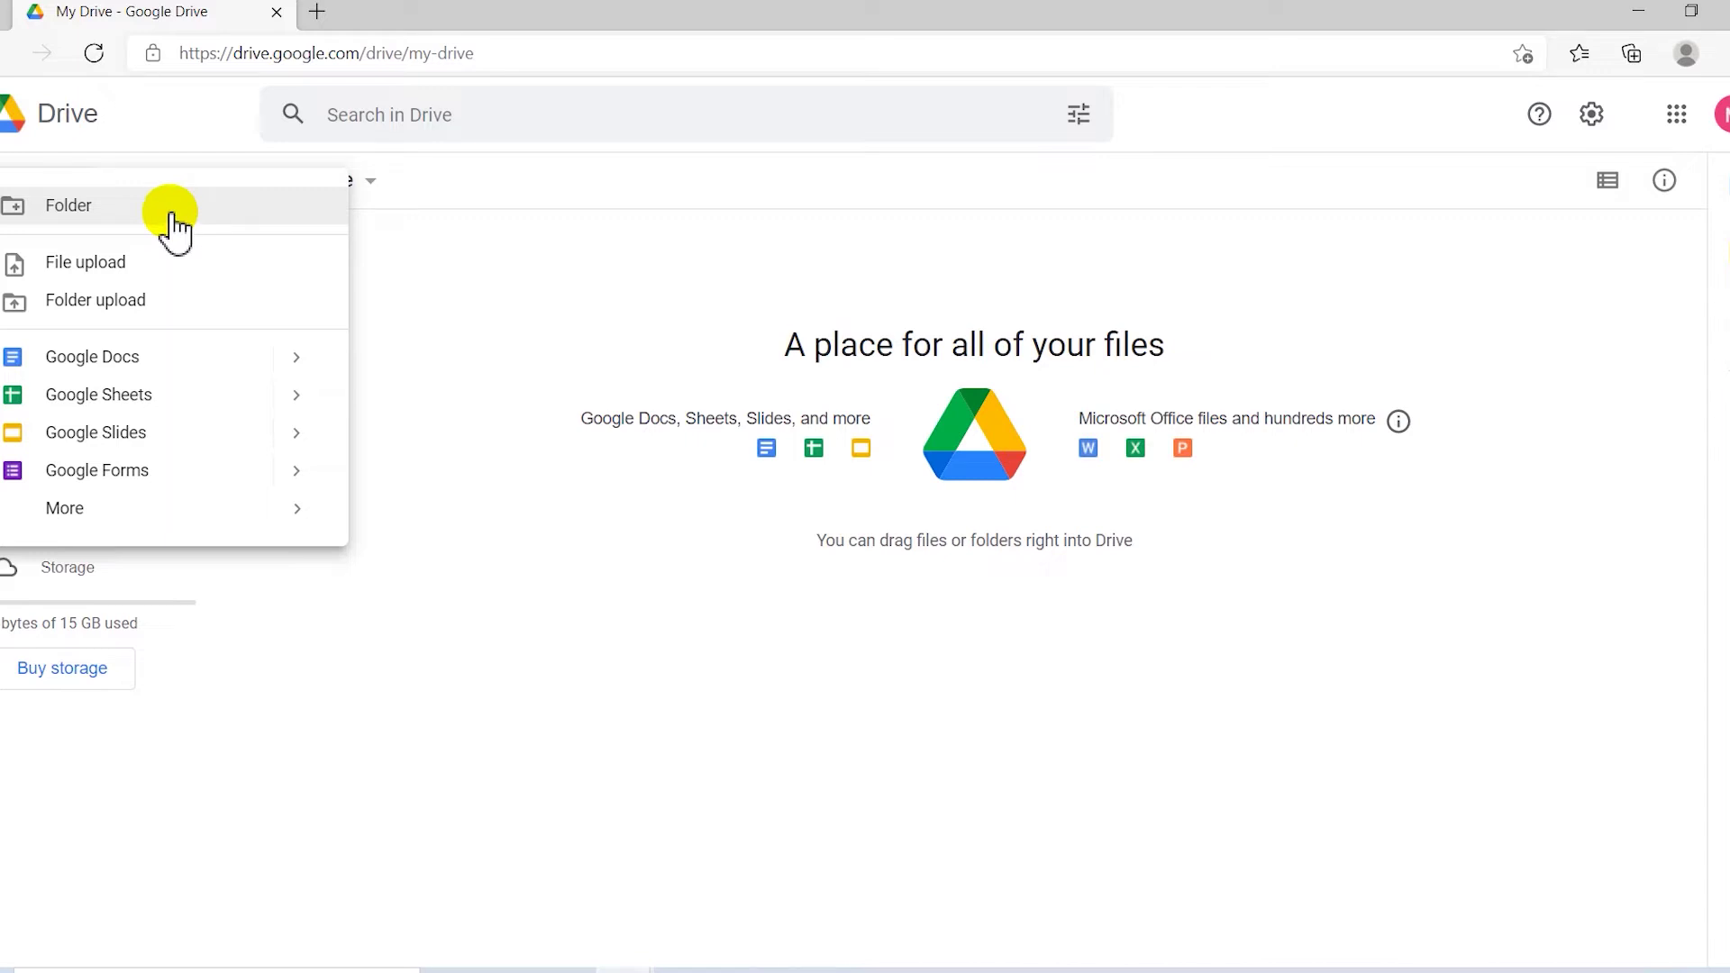
left_click(142, 264)
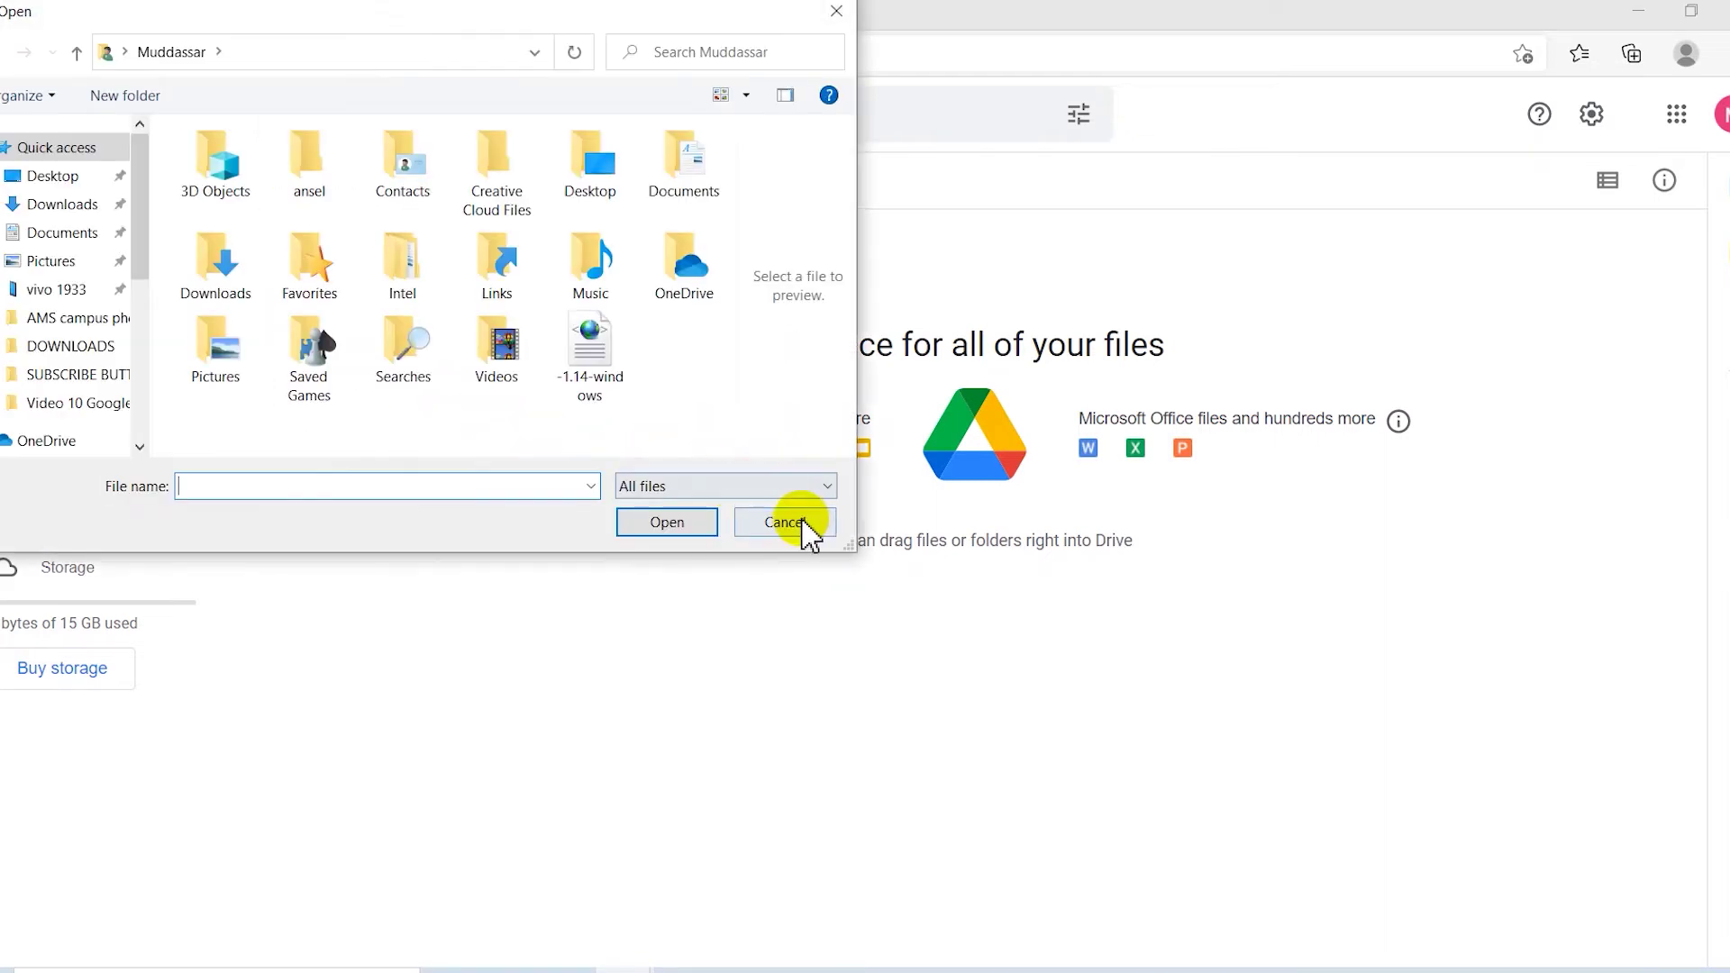
left_click(793, 522)
left_click(91, 220)
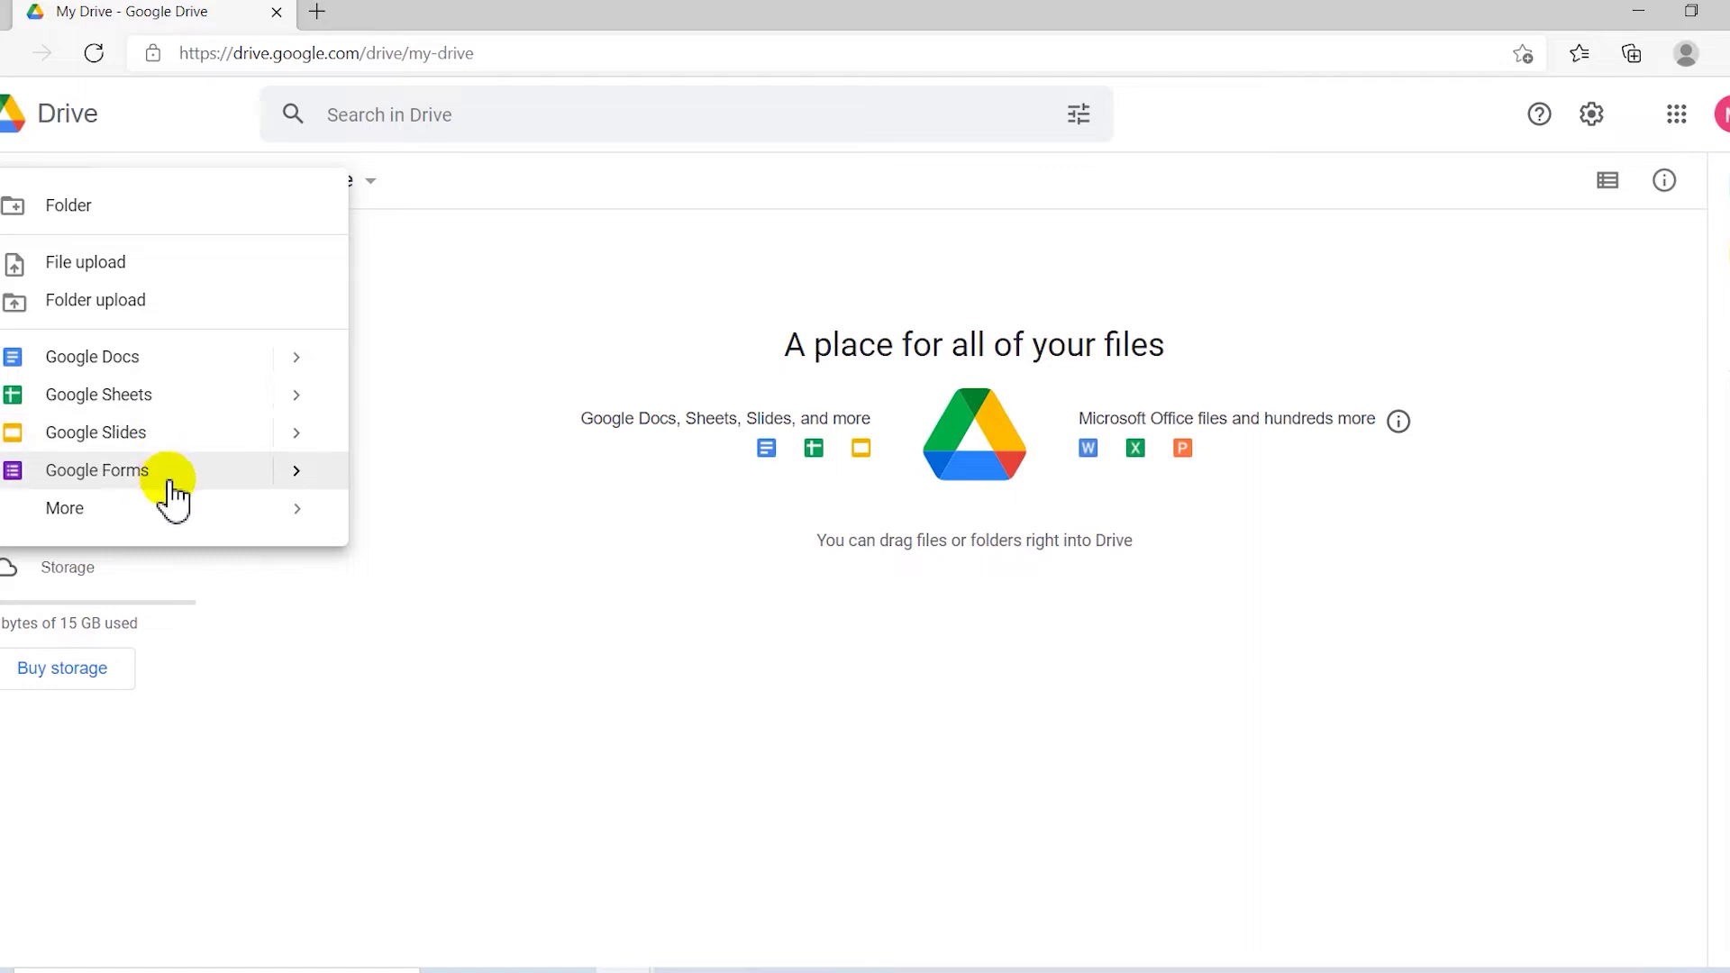
left_click(304, 515)
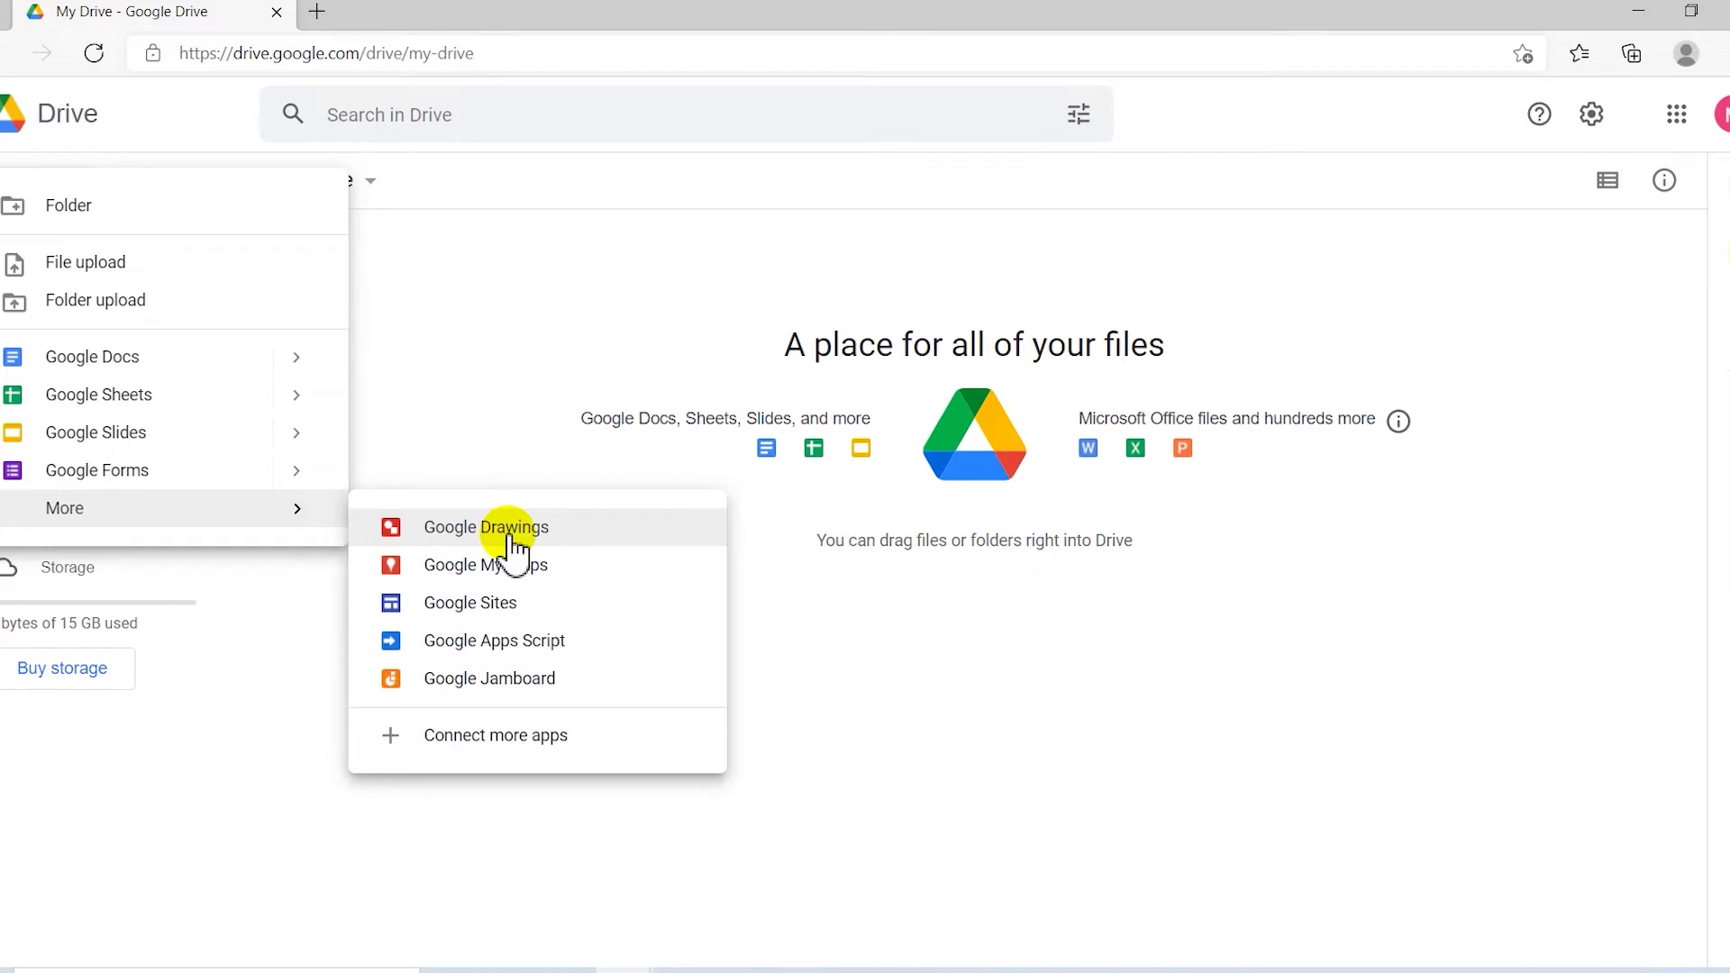
key("Escape")
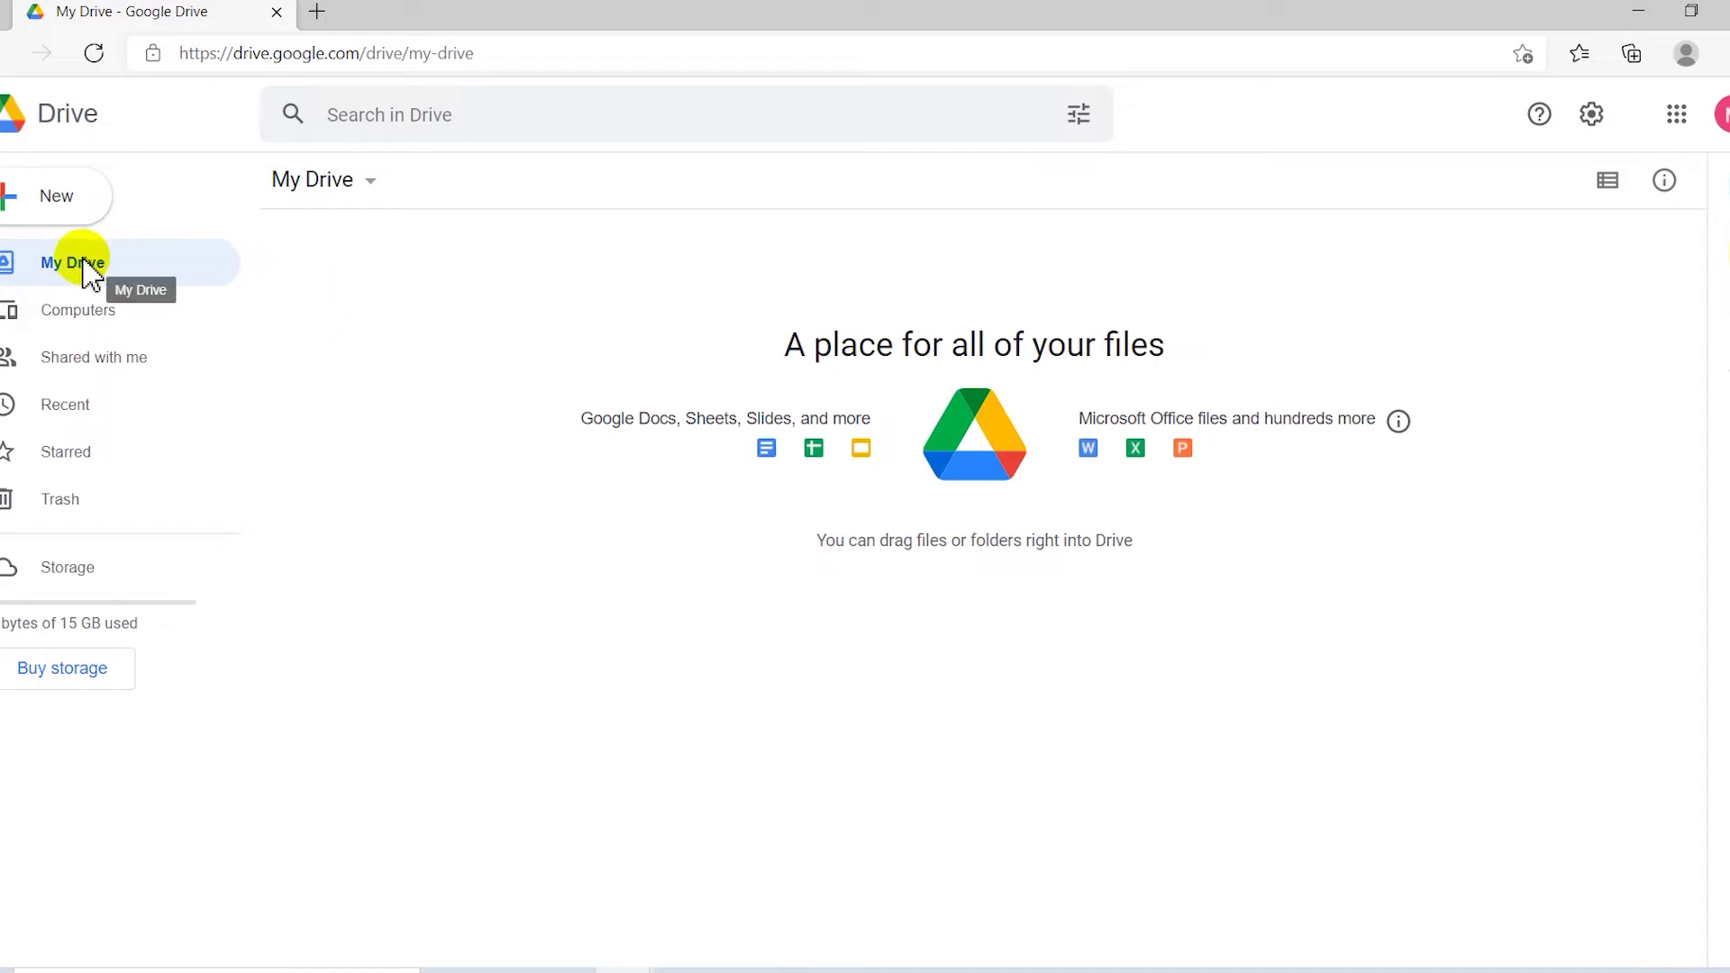
View the Computers, Shared with me, Recent, Starred and Trash sections of the drive one after another.
left_click(90, 326)
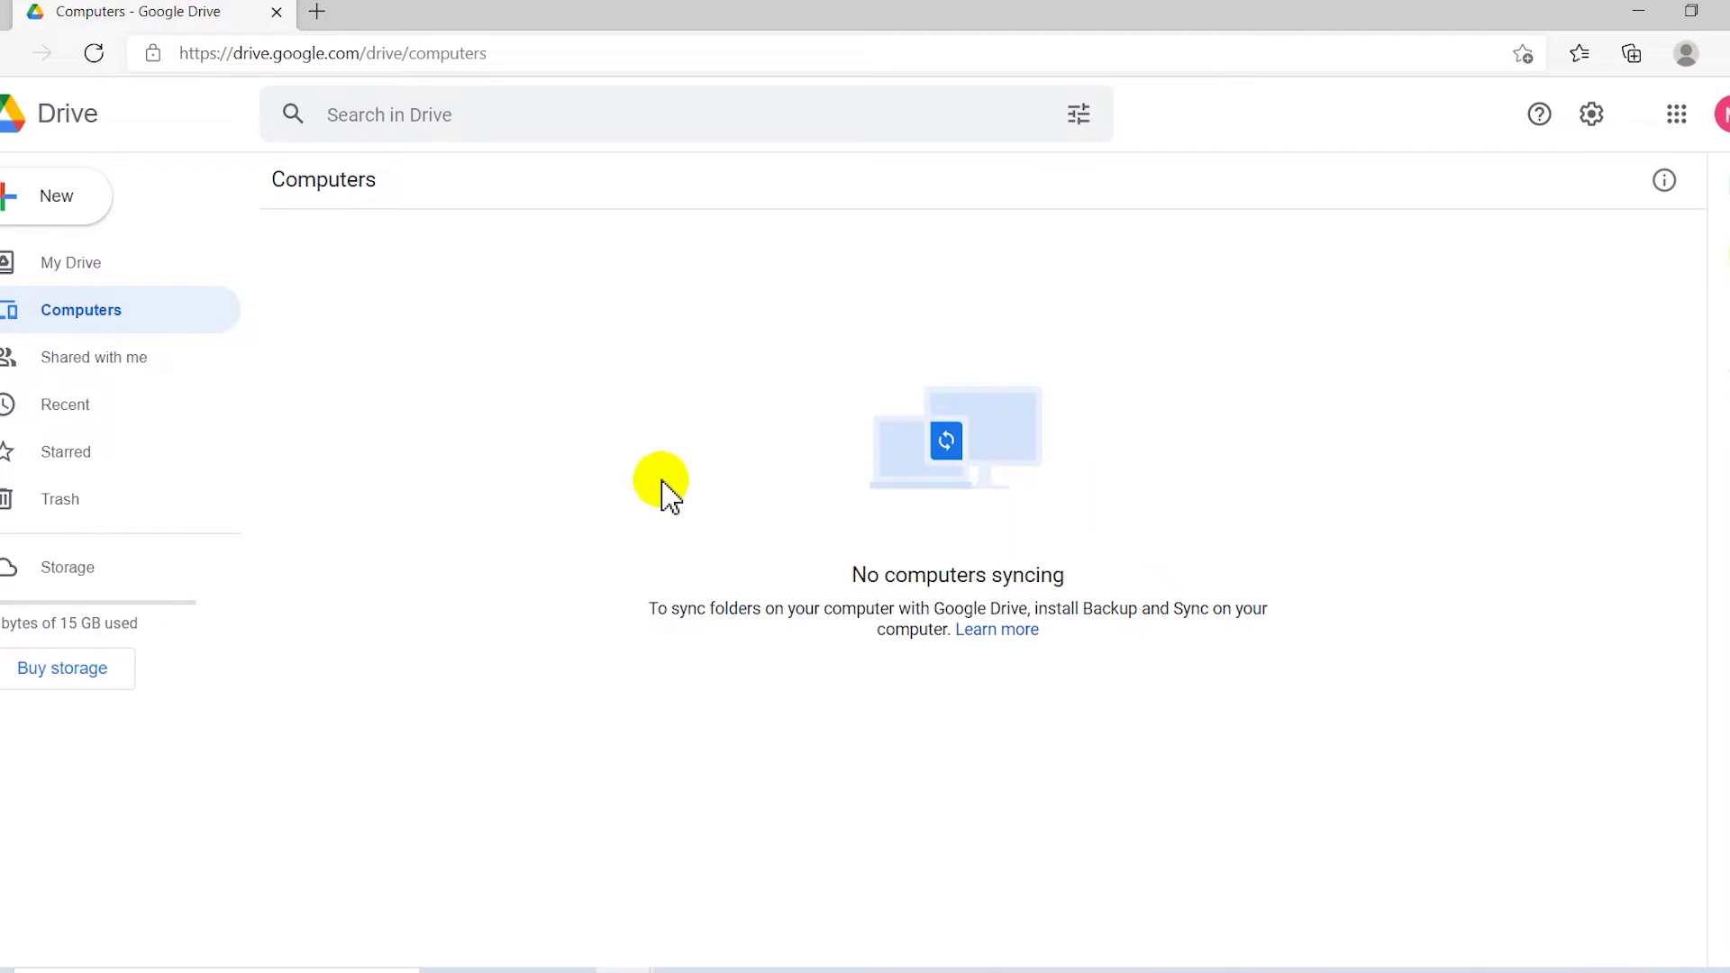
left_click(112, 367)
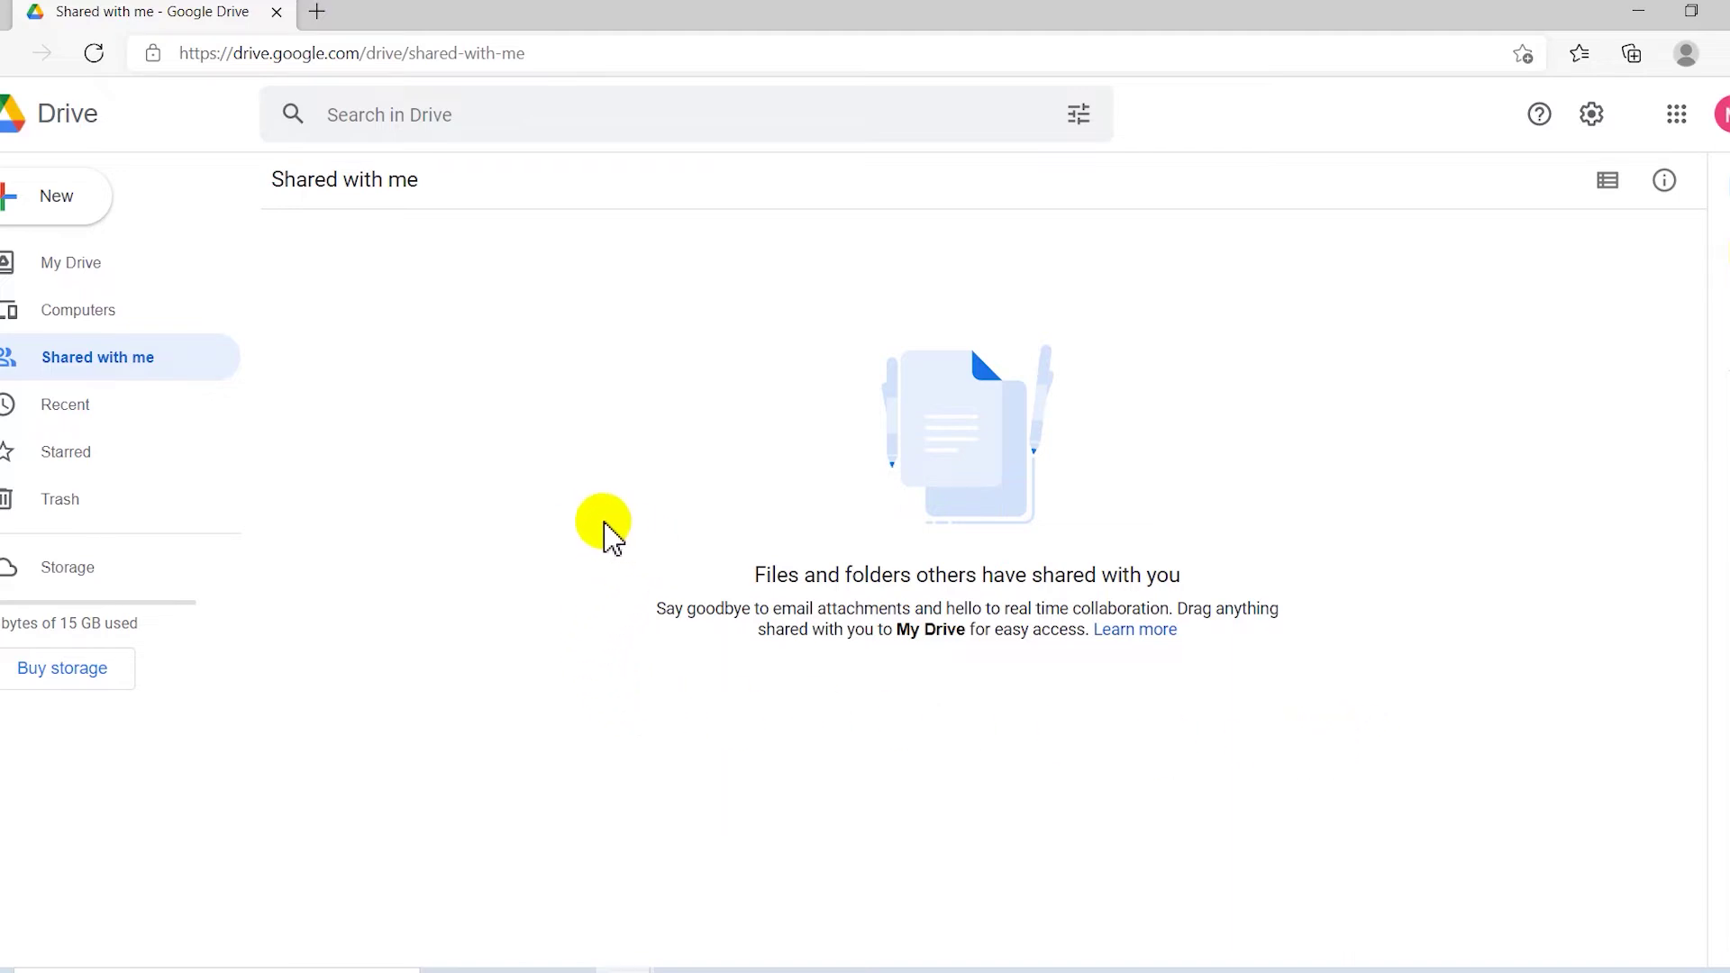
left_click(90, 407)
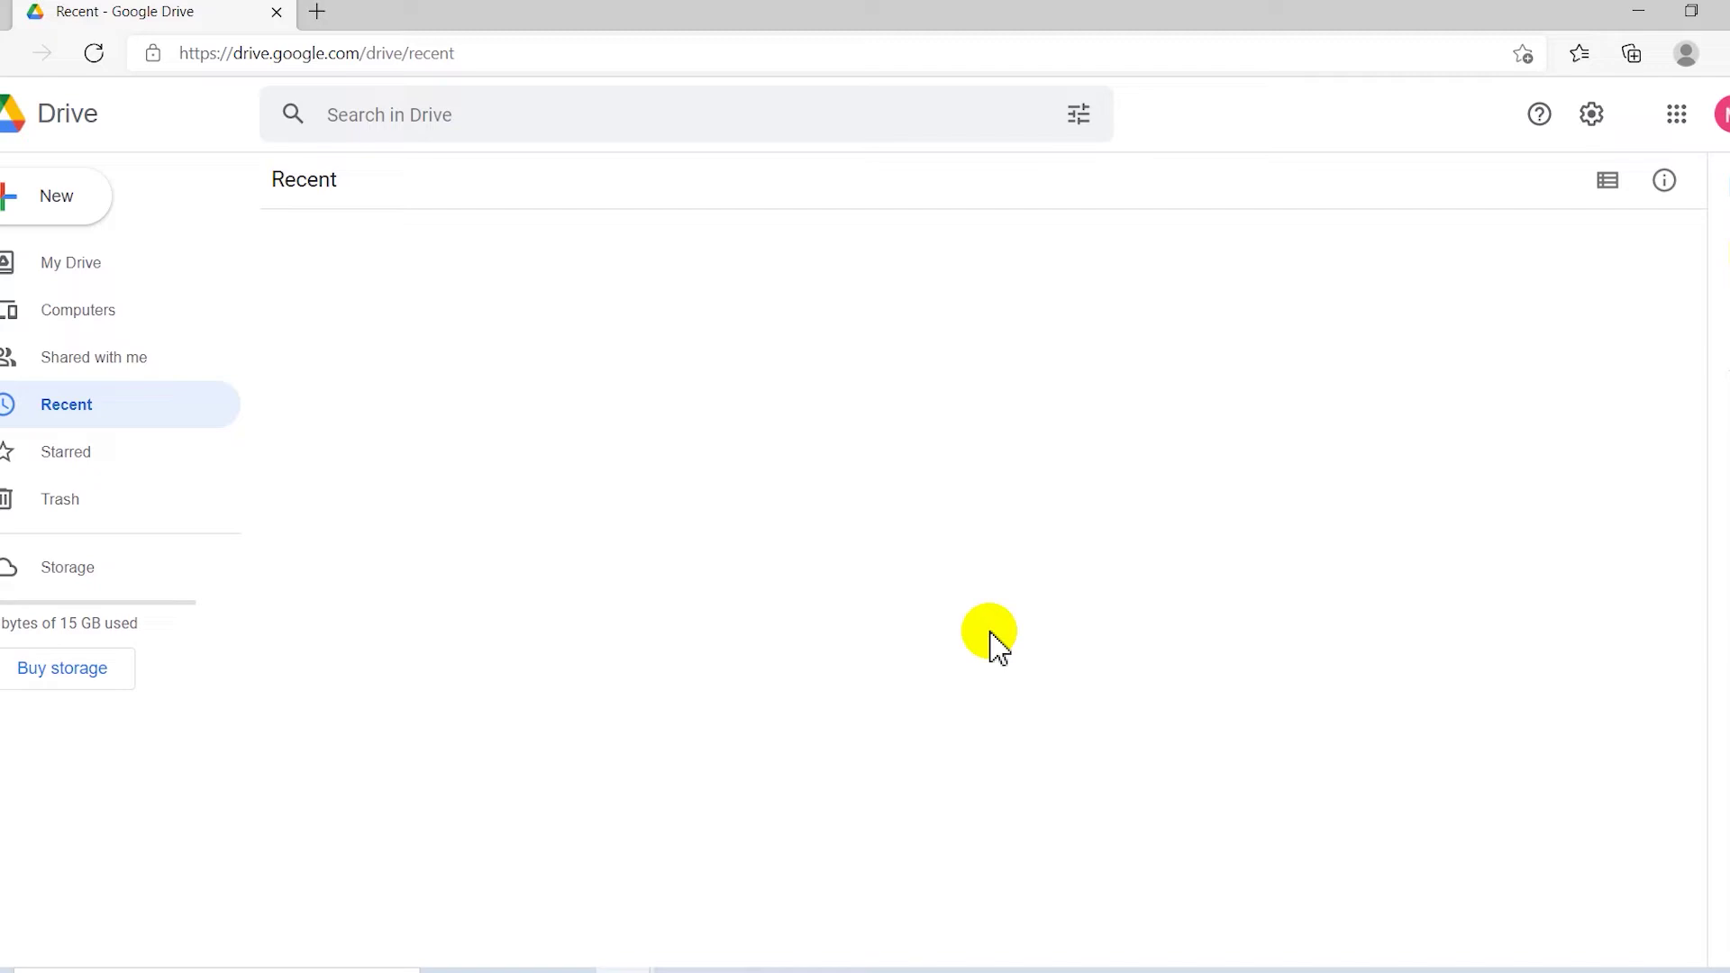
left_click(131, 456)
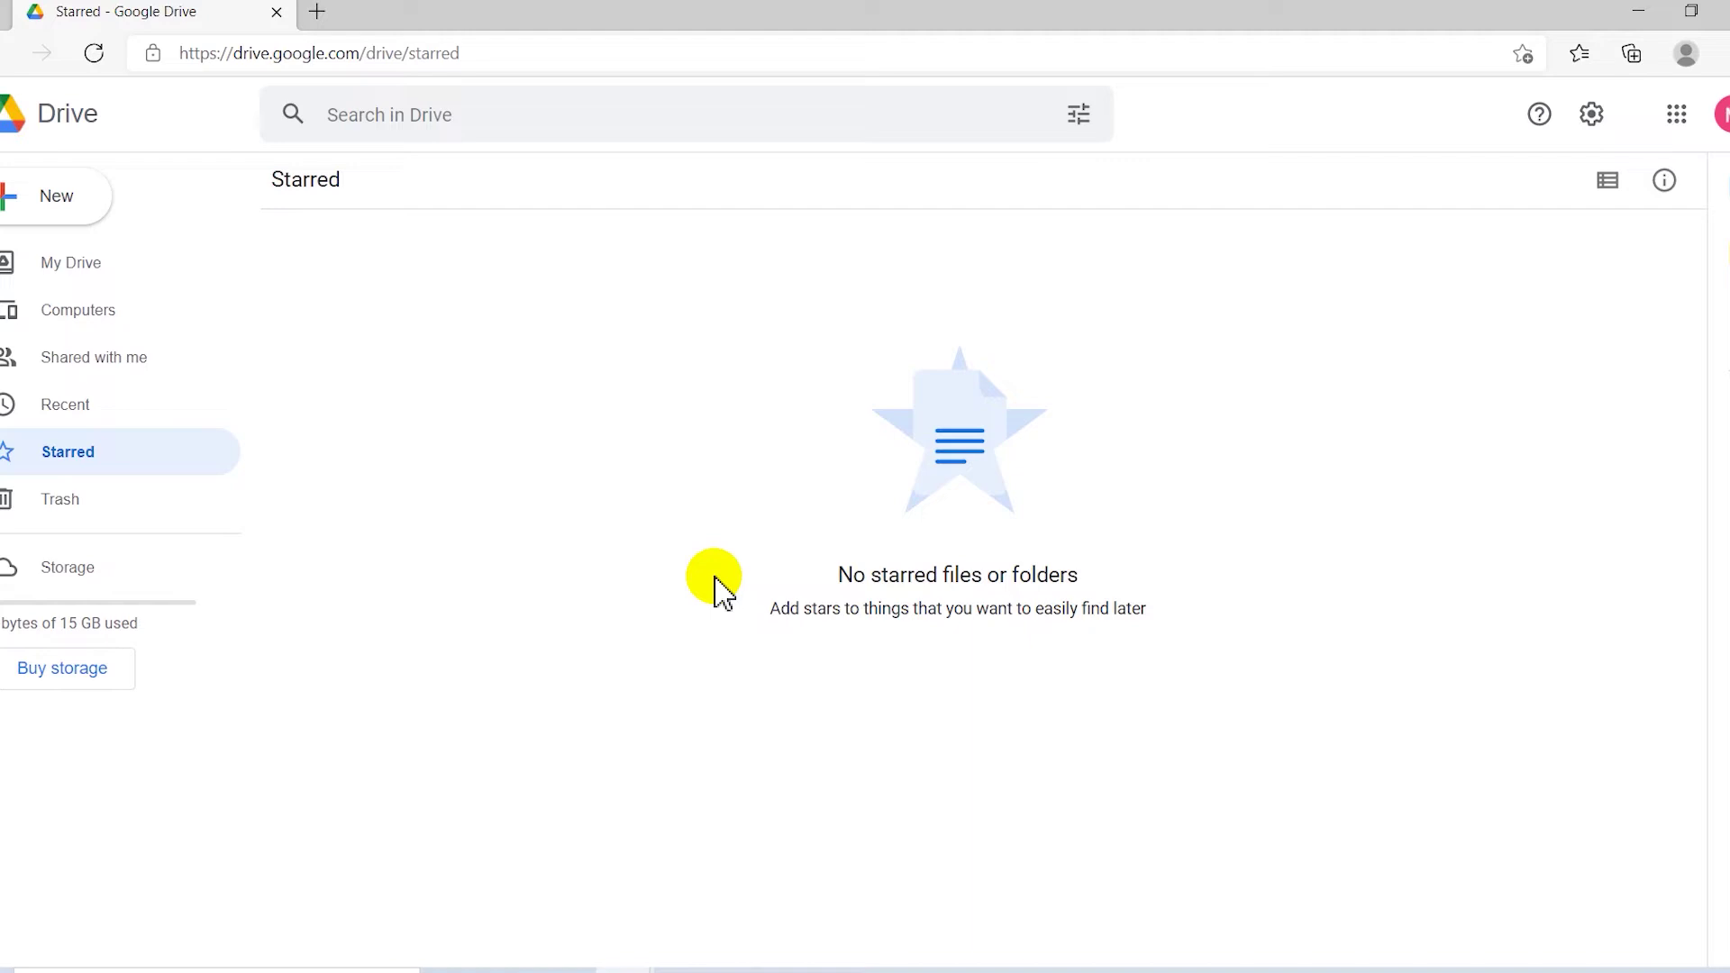
left_click(110, 506)
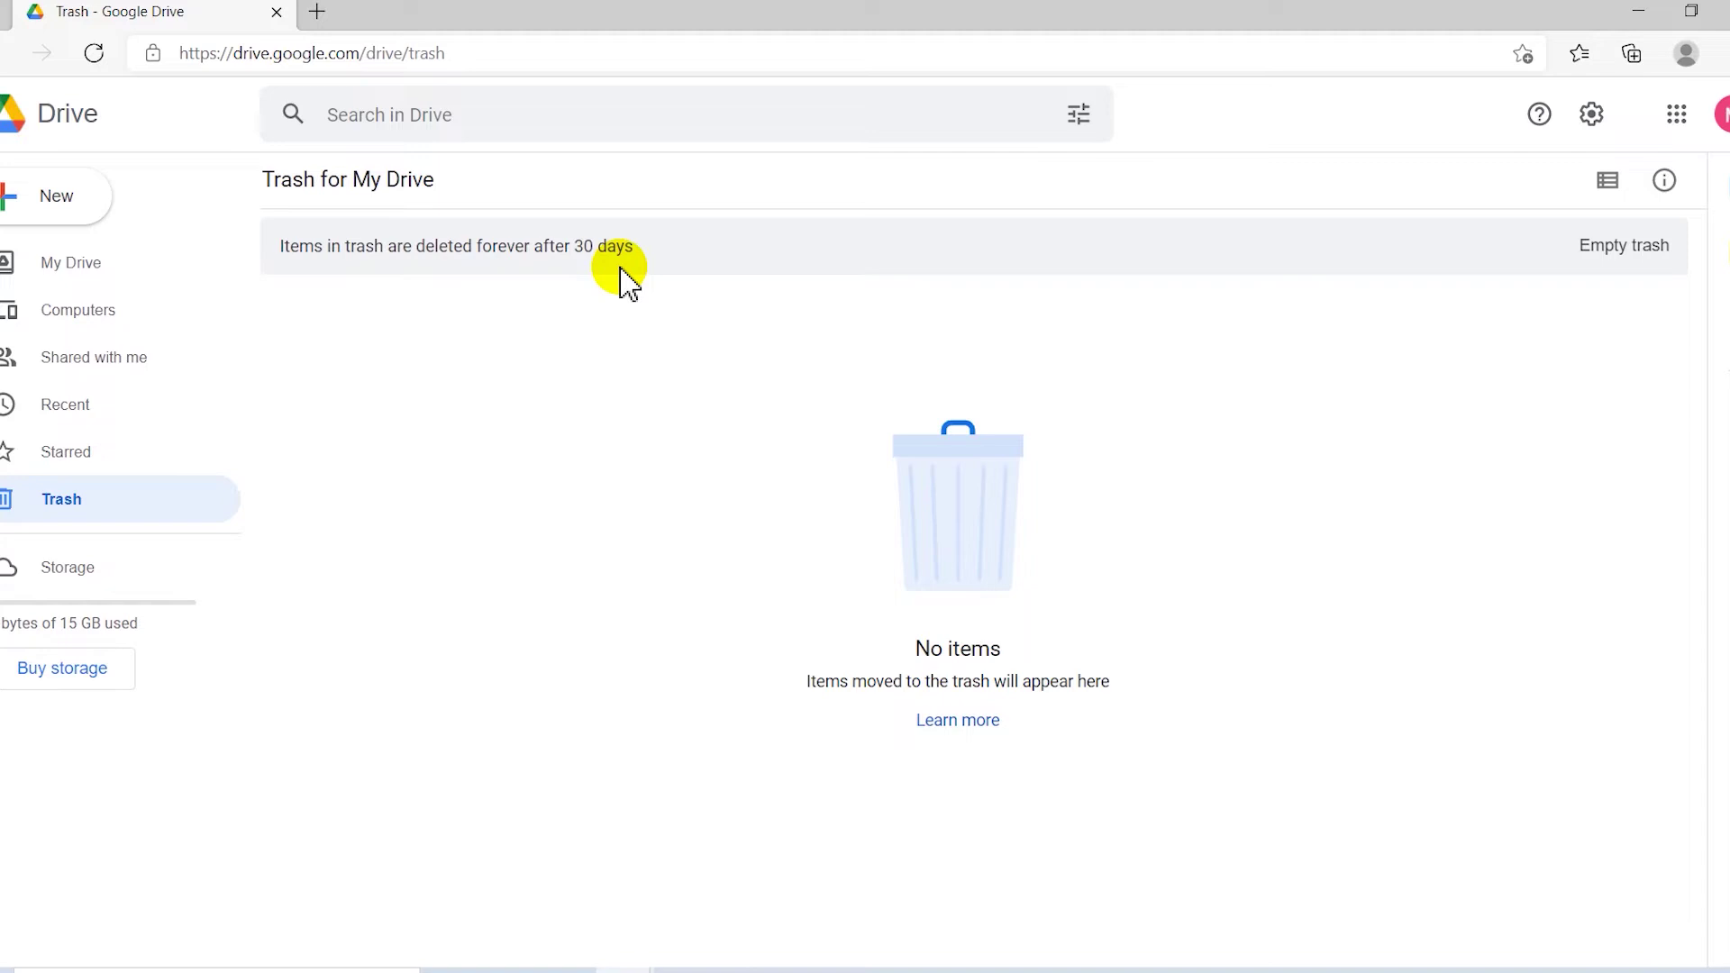
Create a new folder named "Maddy 1" in My Drive.
left_click(56, 211)
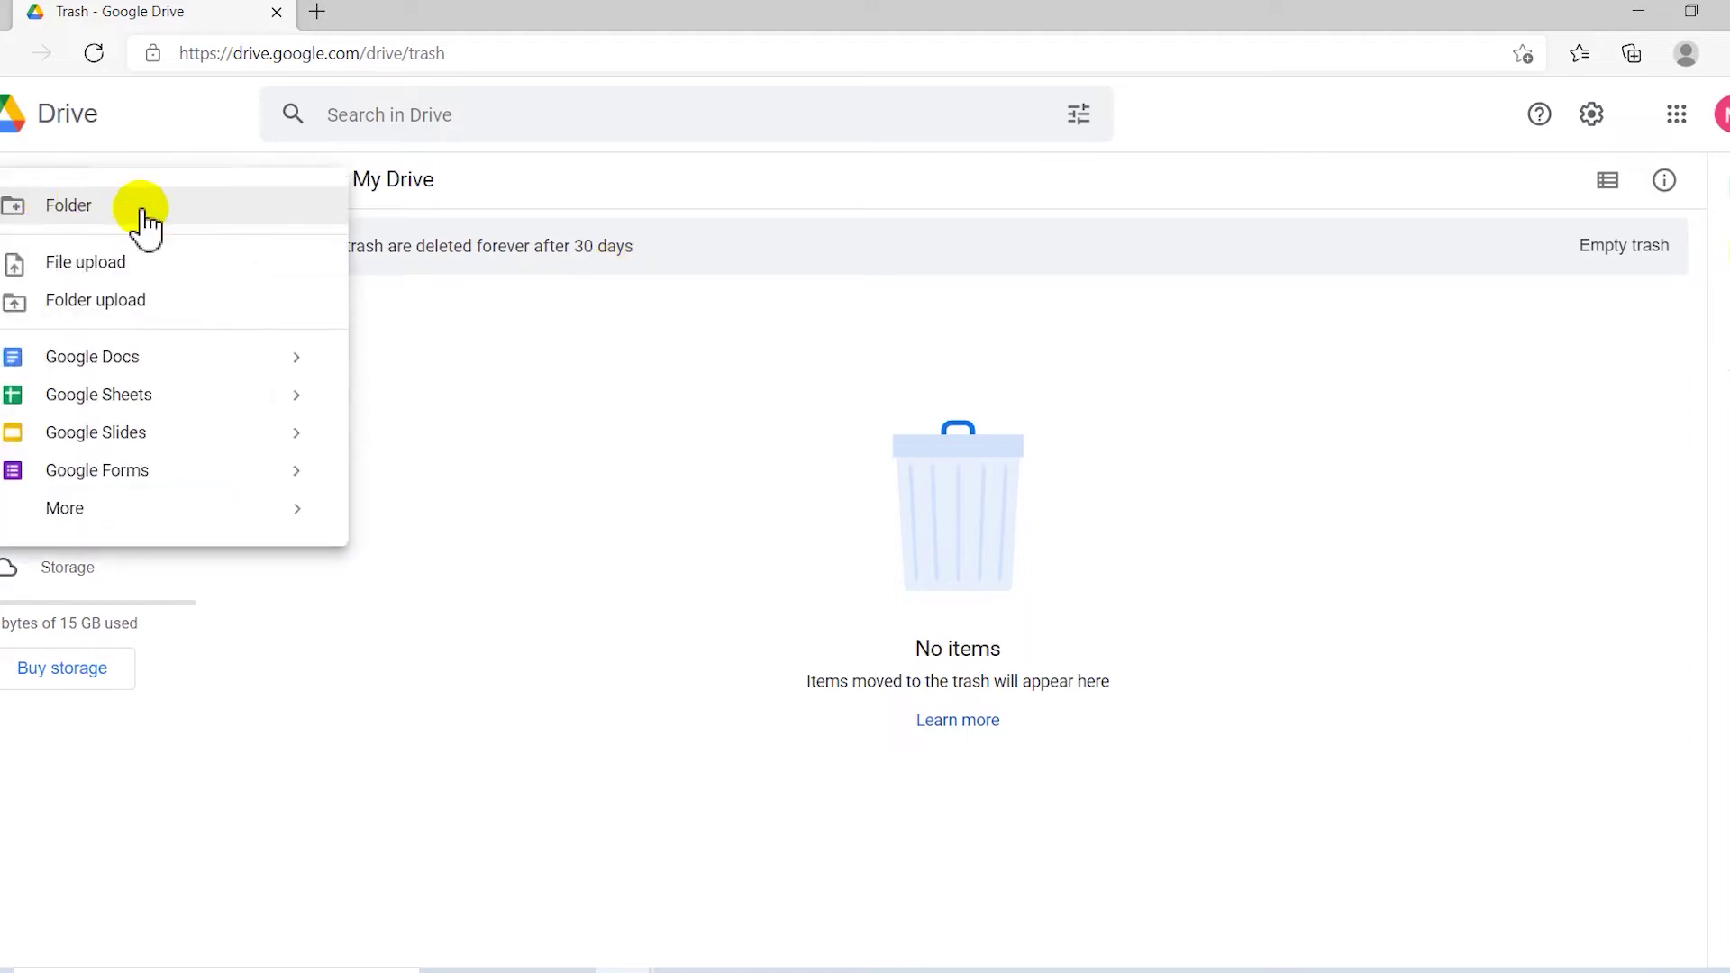
left_click(193, 225)
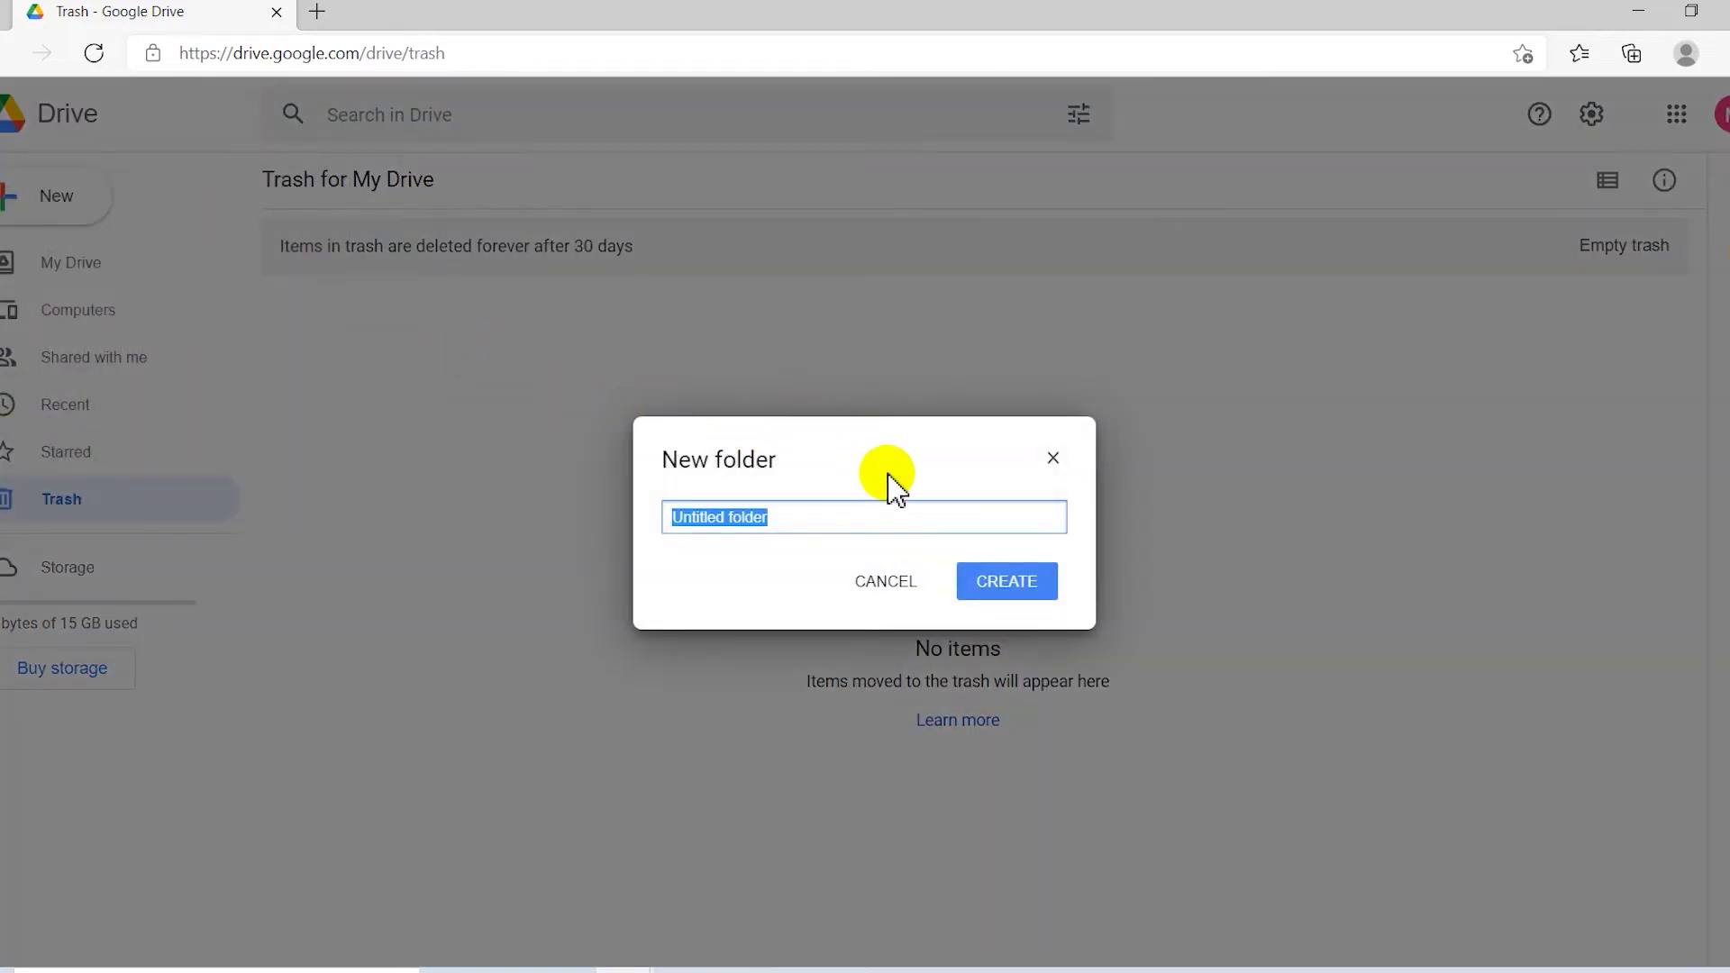
type("Yo")
key("BackSpace")
key("BackSpace")
type("Mady")
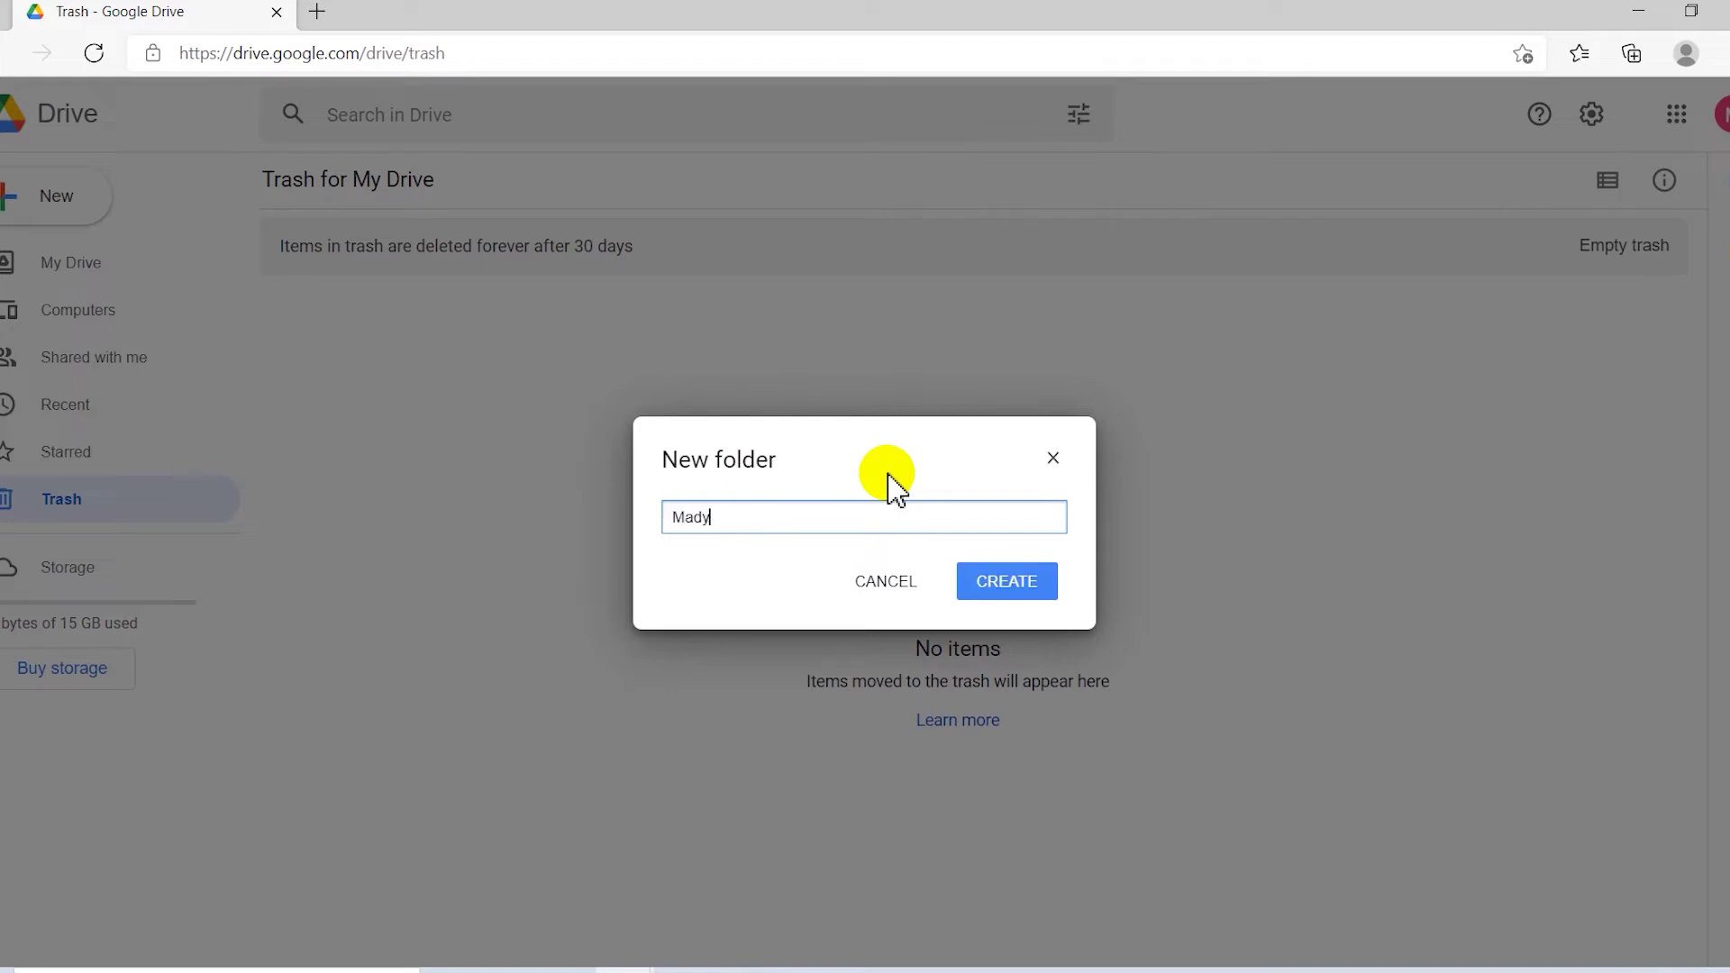
key("BackSpace")
type("dy 1")
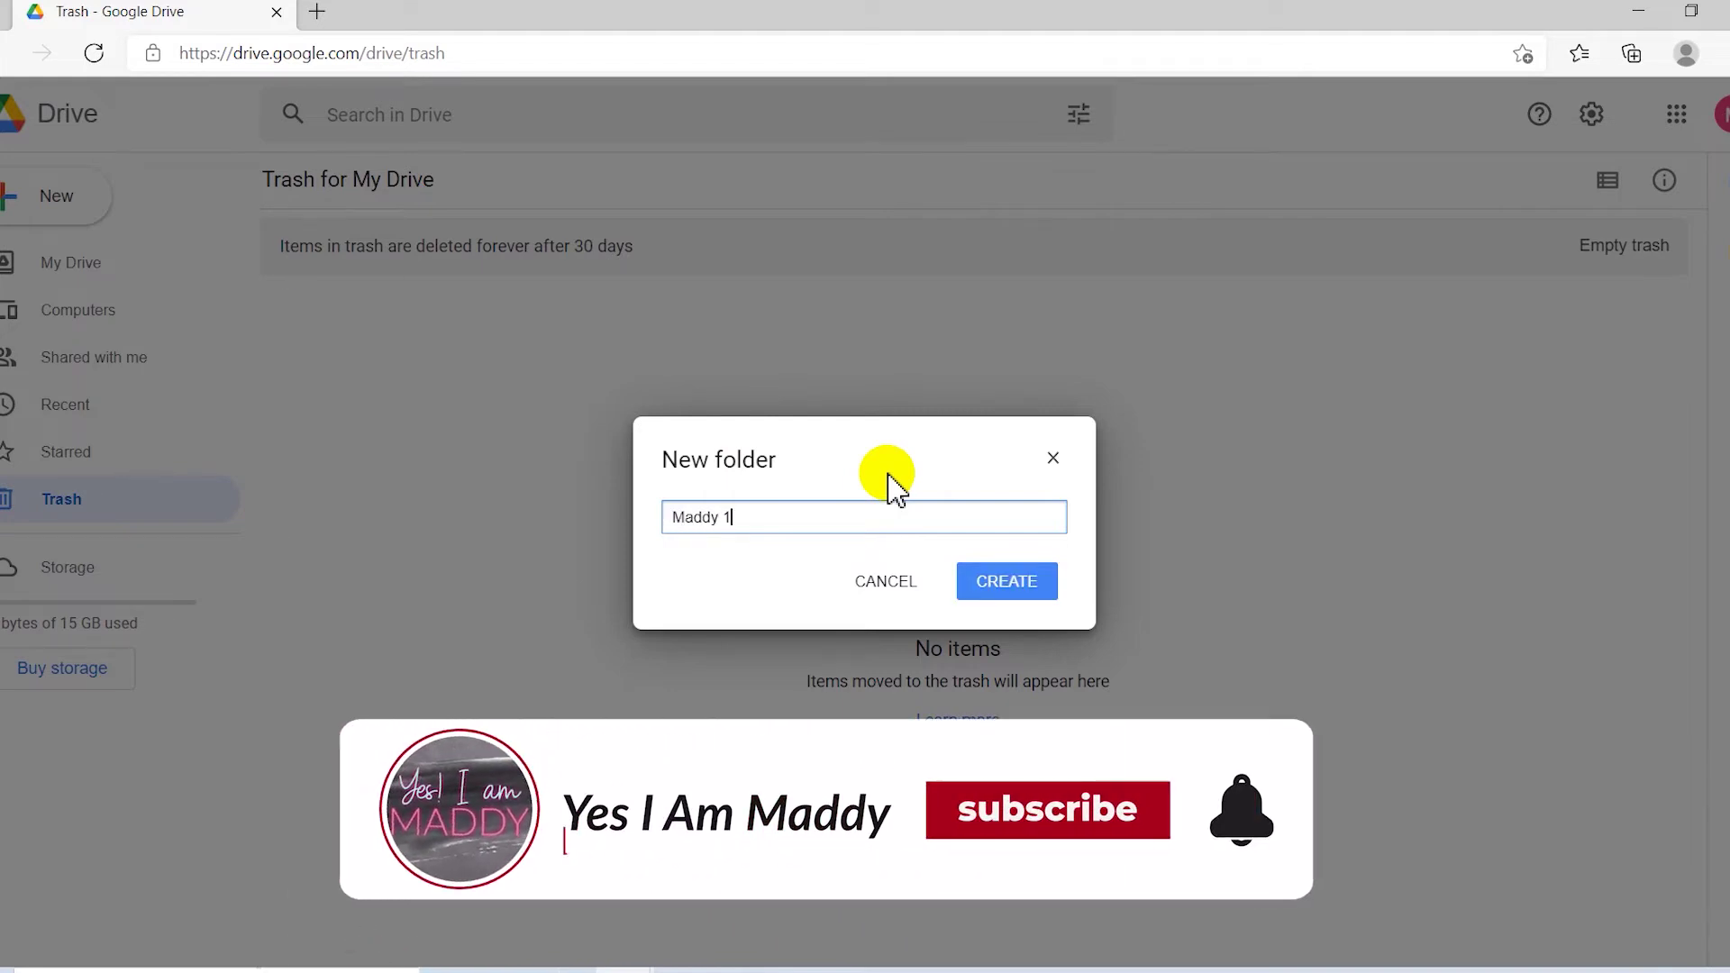
key("Return")
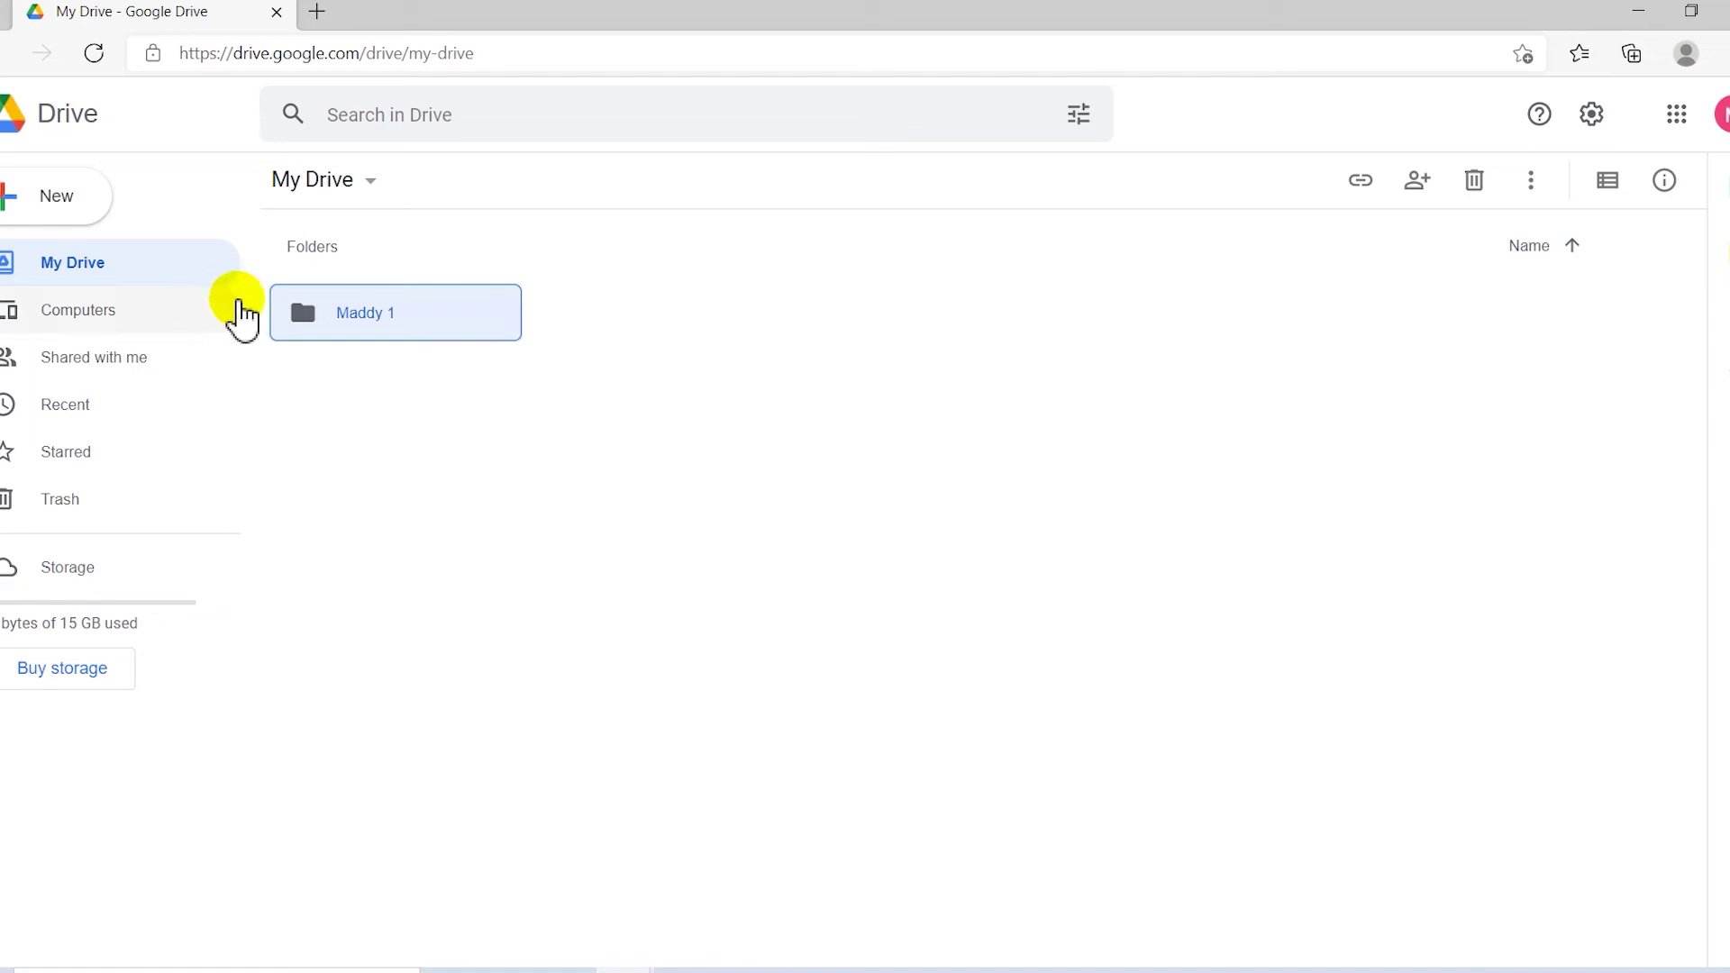
Open the Maddy 1 folder and create a folder named "Maddy sub folder" inside it.
double_click(417, 331)
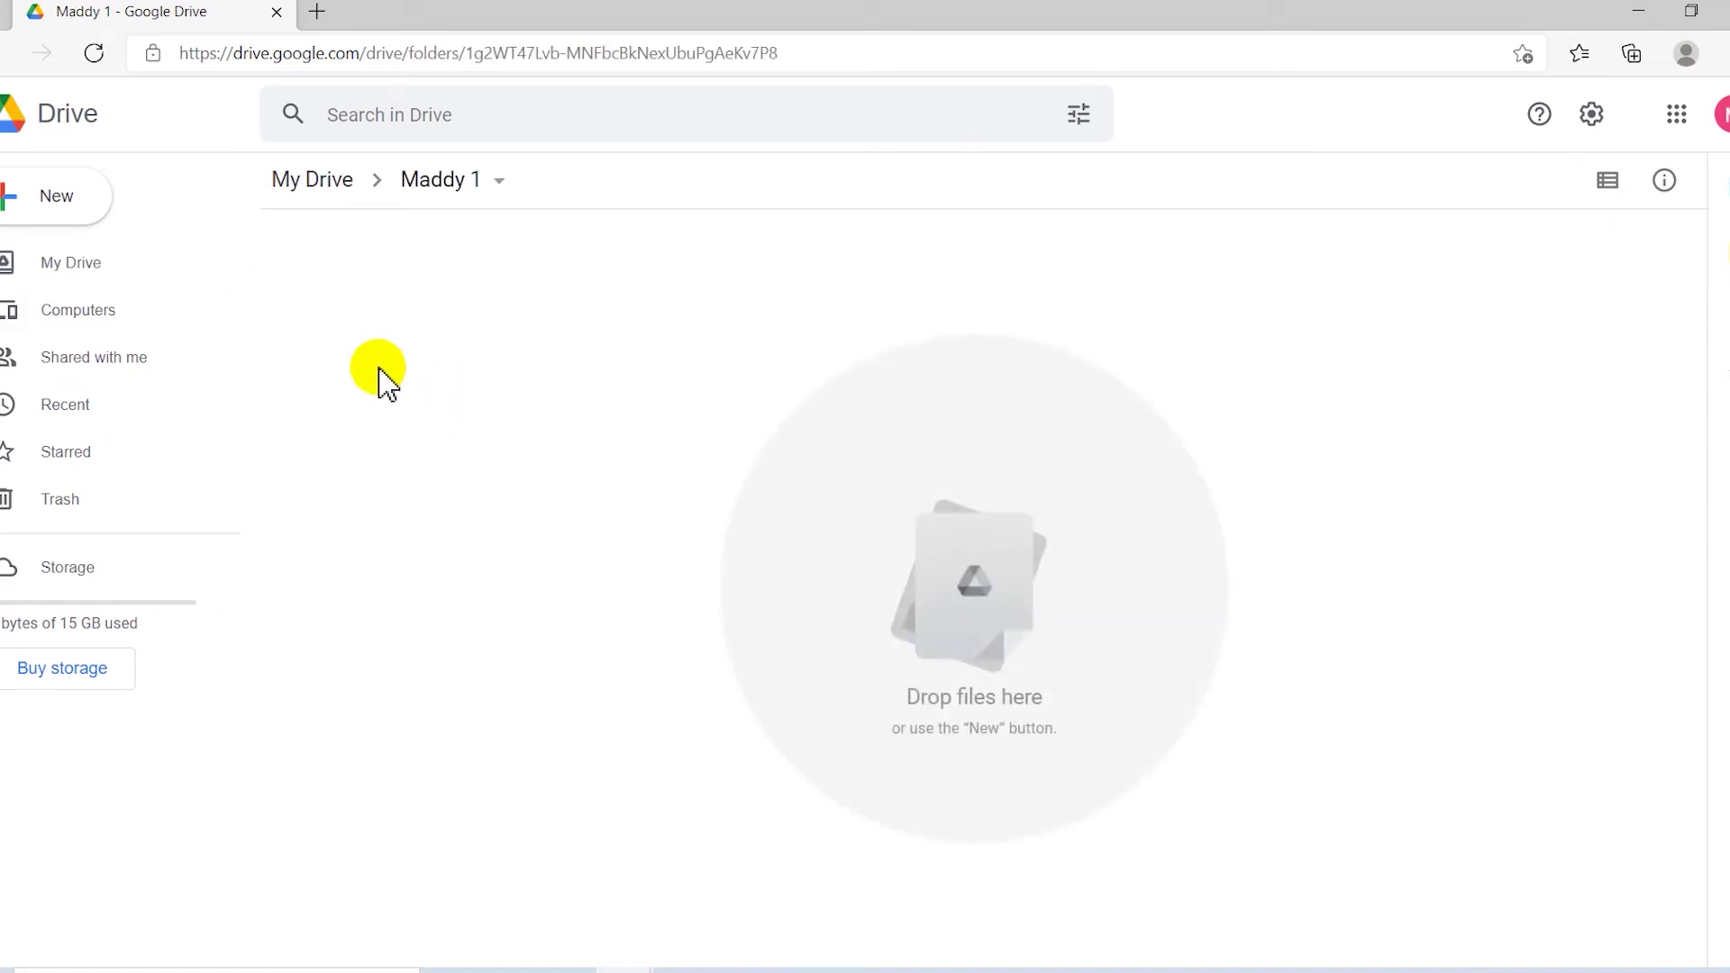
key("shift+f")
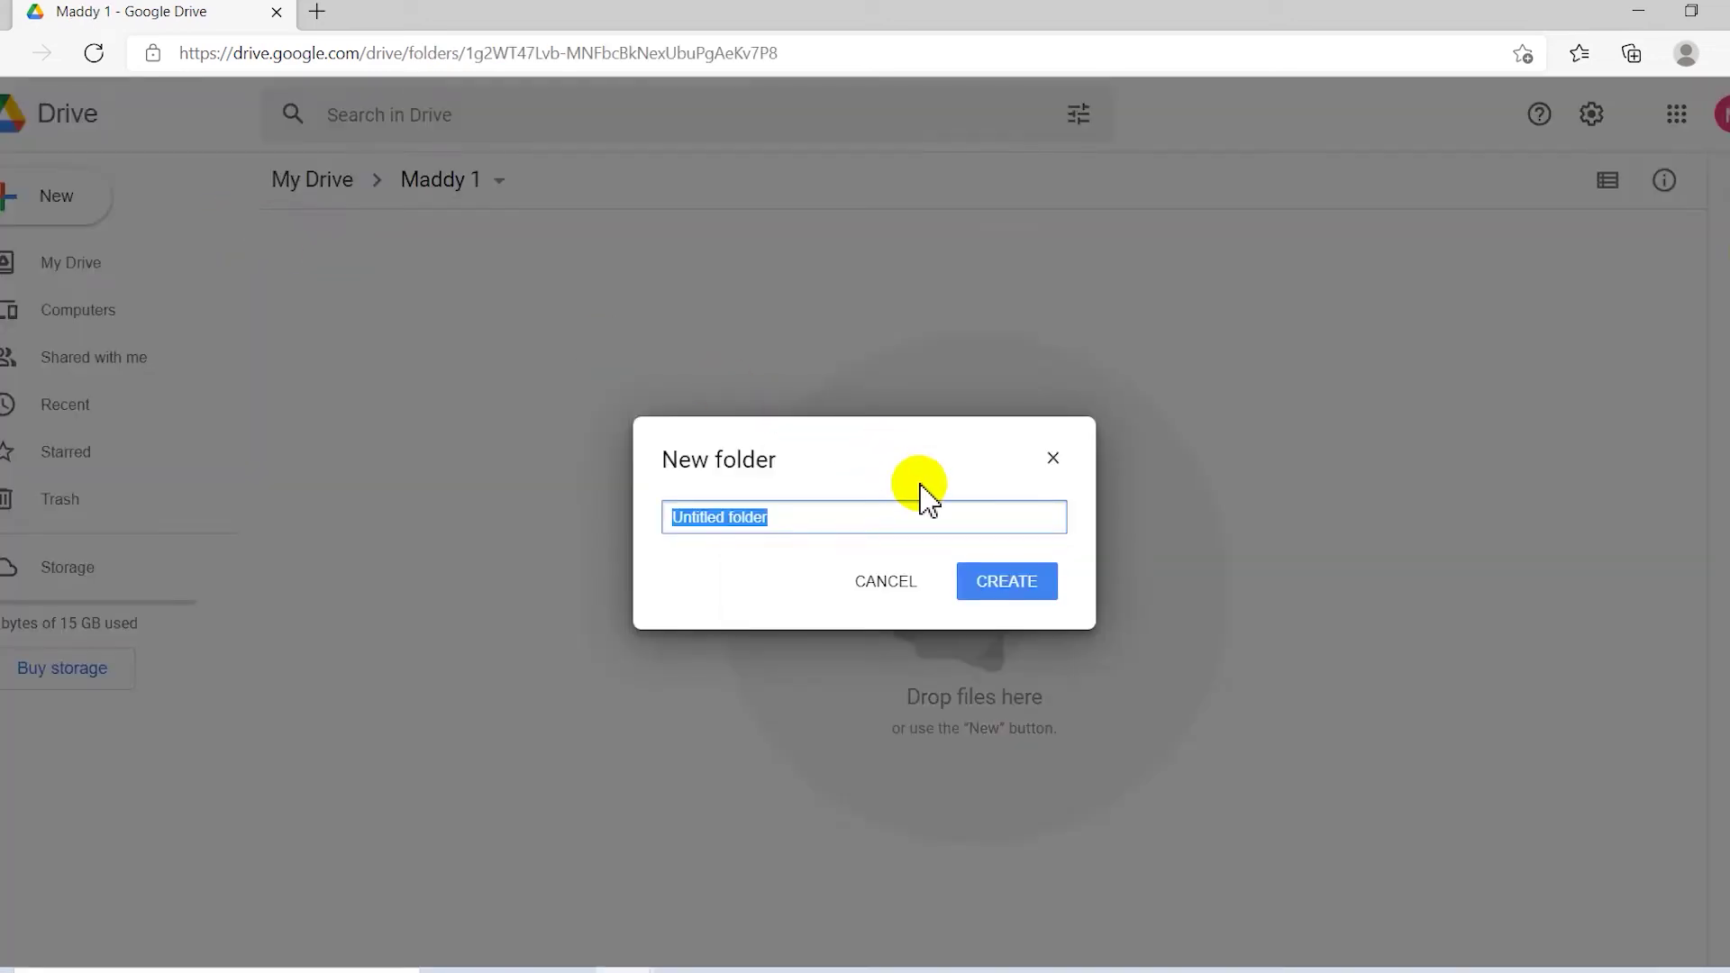
type("M")
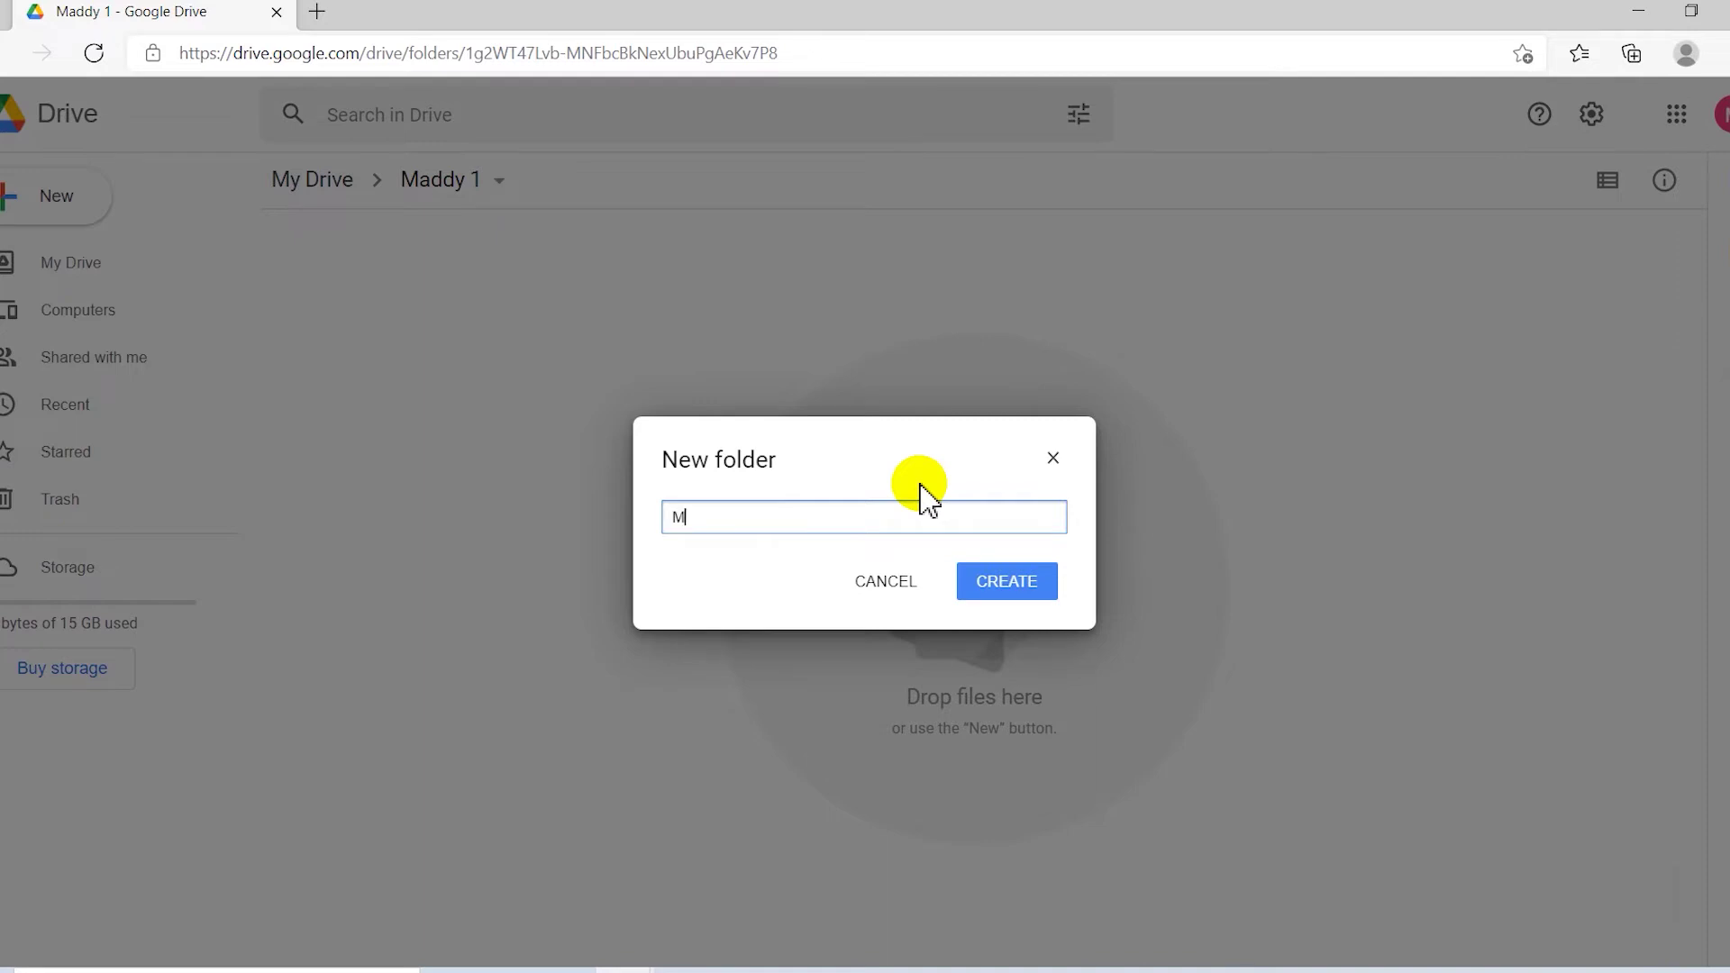
type("addy sub folder")
key("Return")
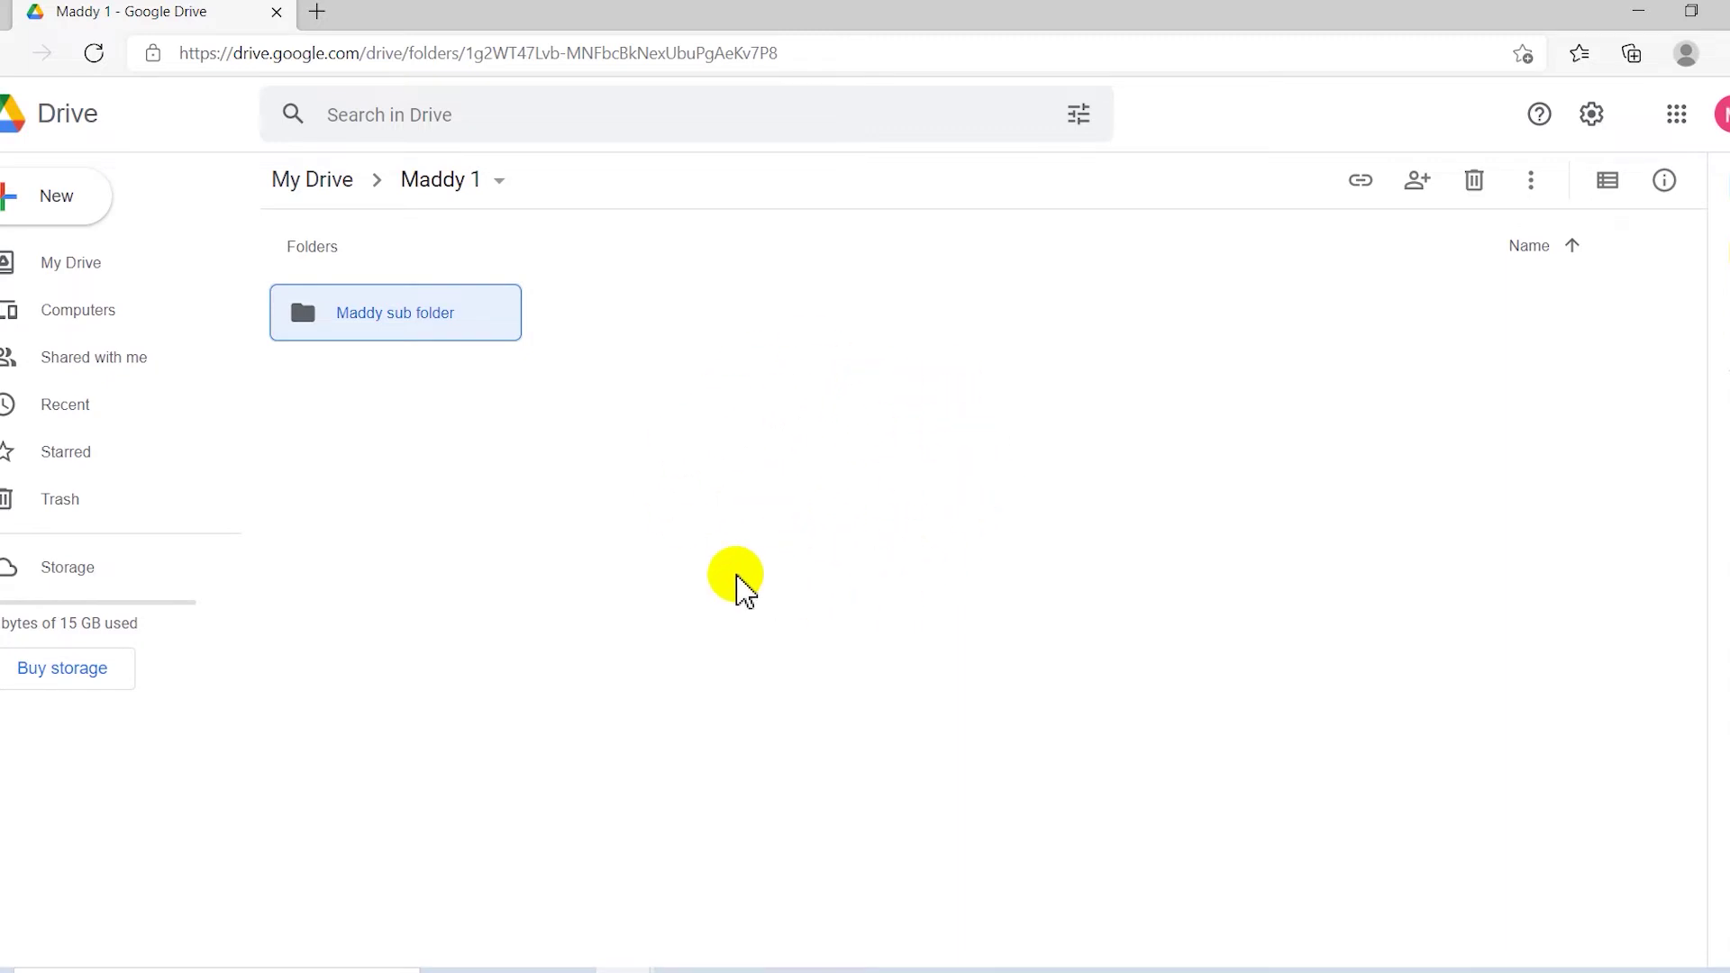
Check which items can be created or uploaded inside the Maddy 1 folder, including the additional app types.
right_click(750, 370)
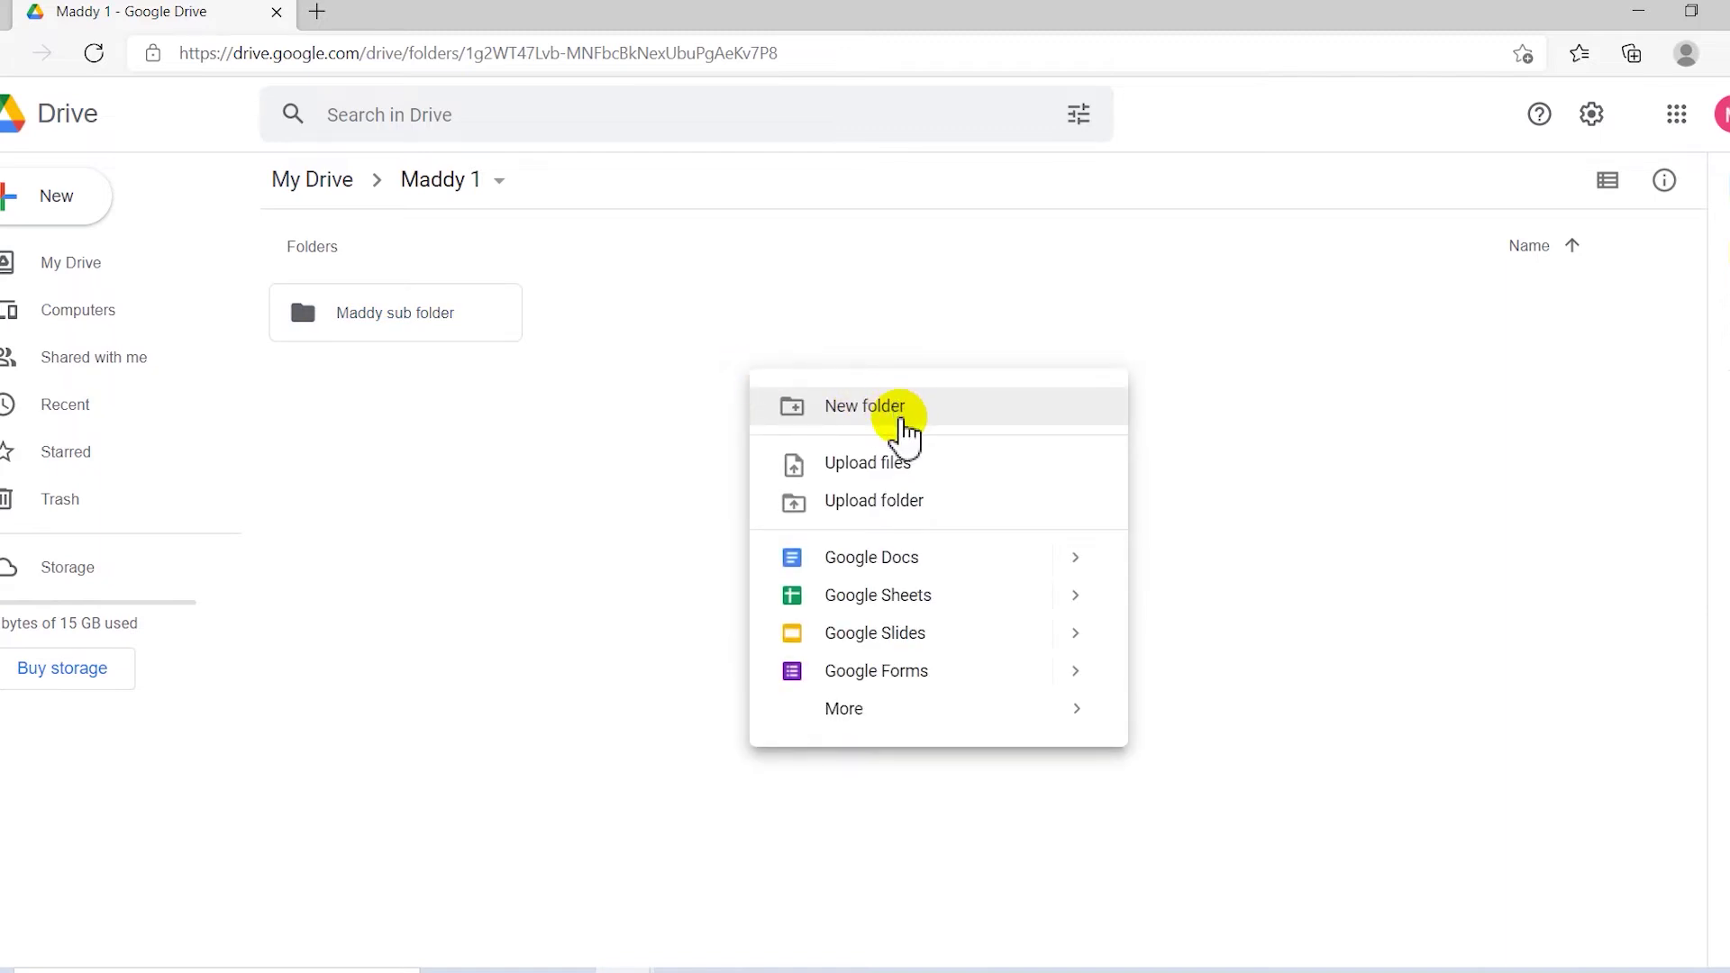
right_click(649, 429)
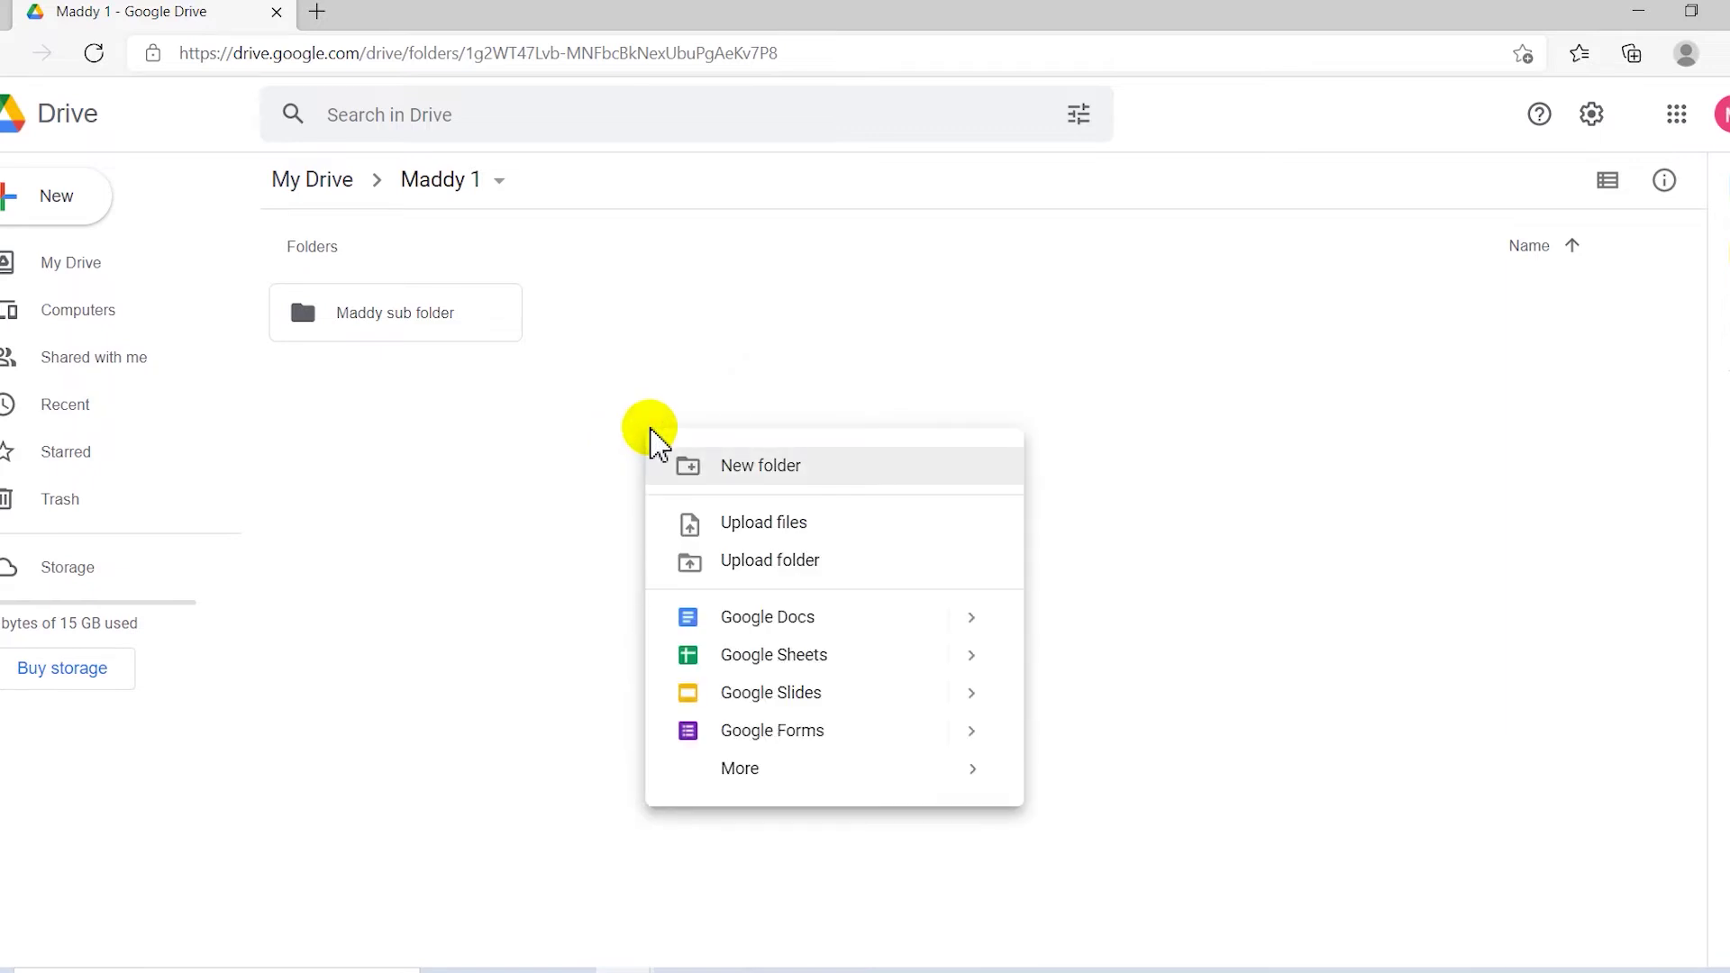
mouse_move(795, 771)
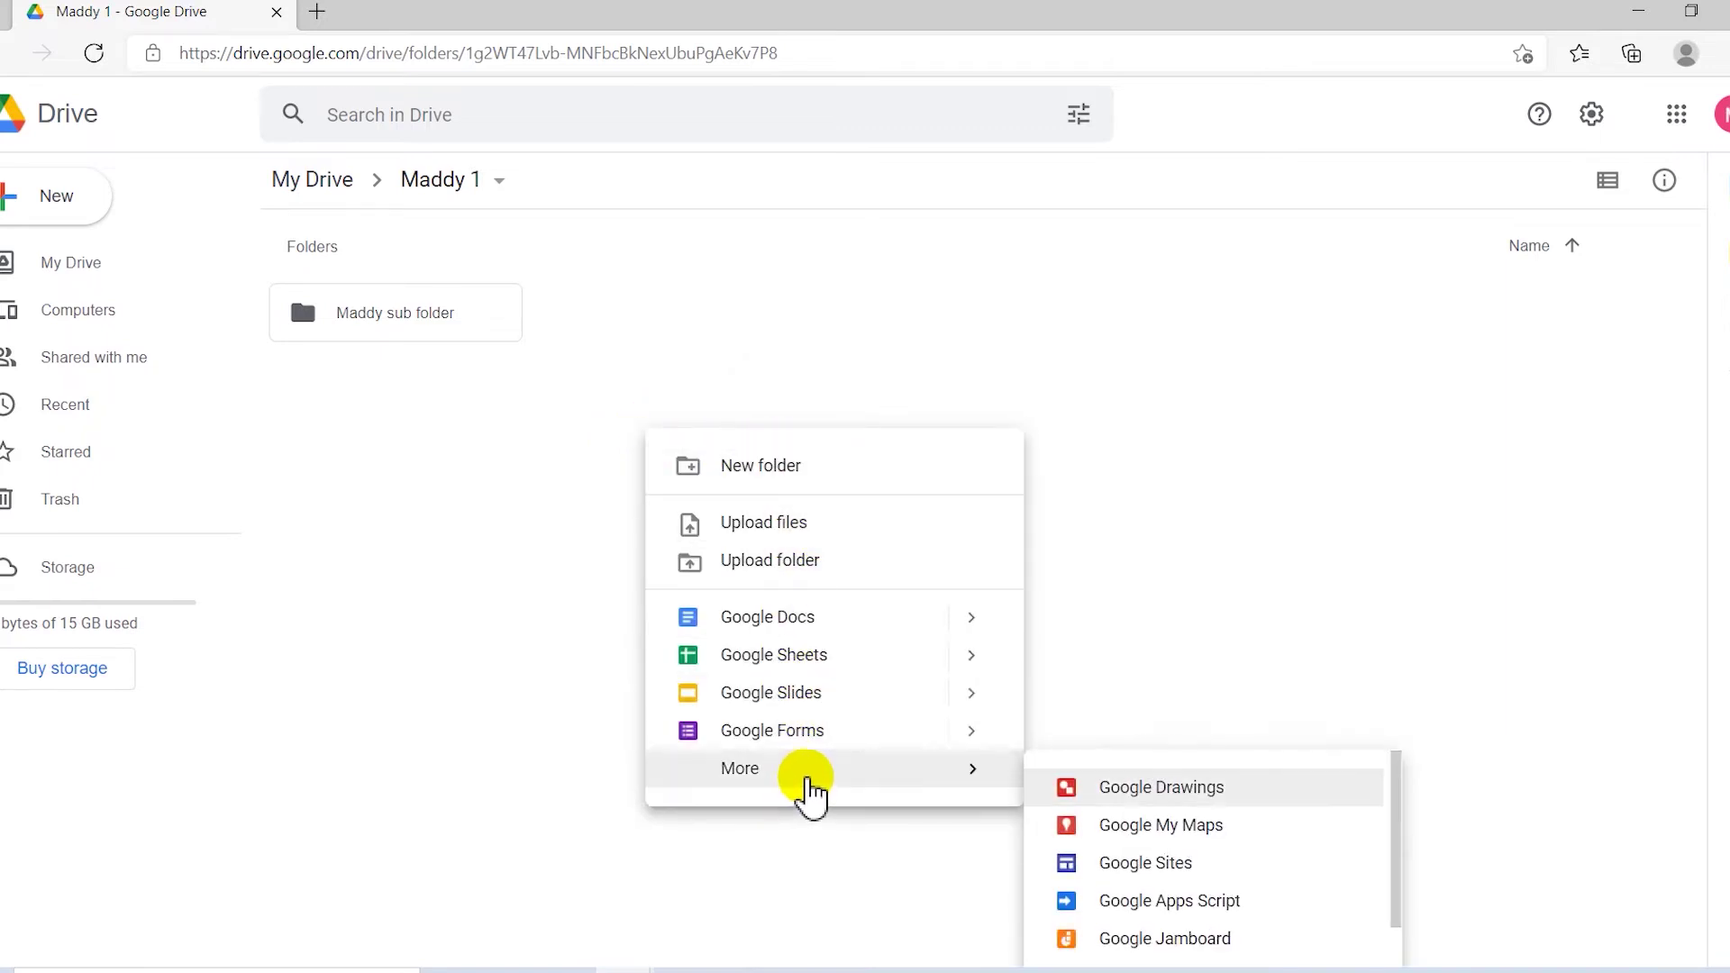
left_click(492, 522)
Go back to My Drive, open Maddy sub folder through Maddy 1 and check its options for adding items.
left_click(335, 183)
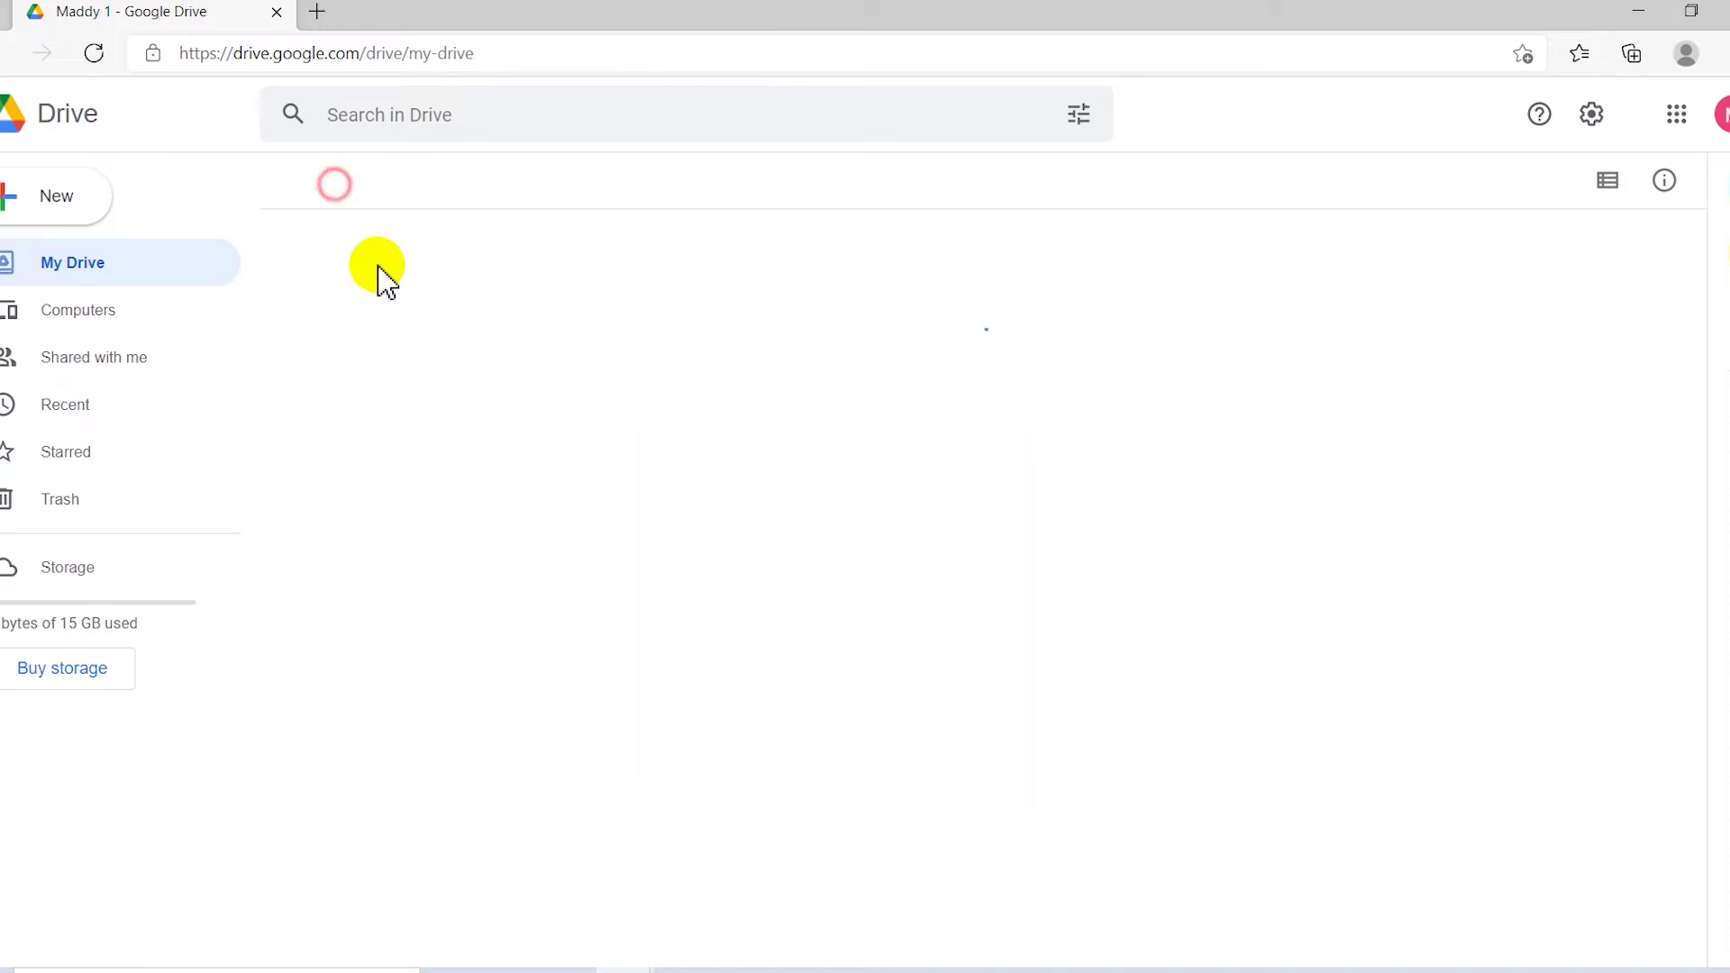
left_click(383, 326)
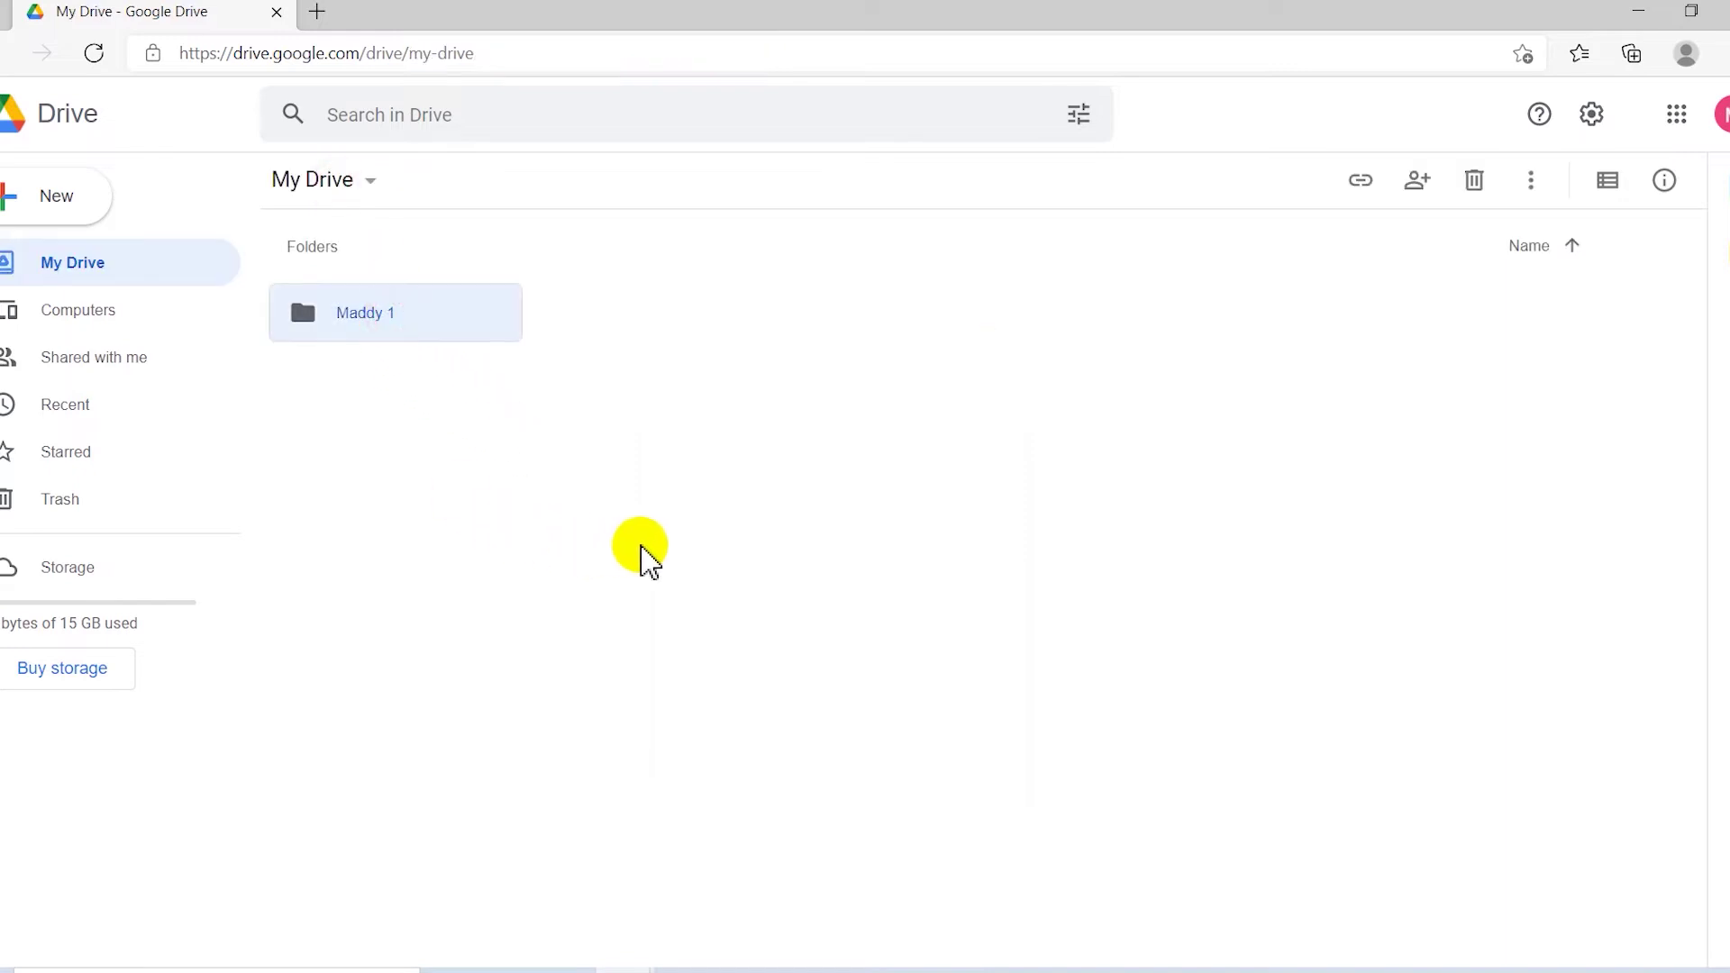
left_click(640, 509)
double_click(417, 337)
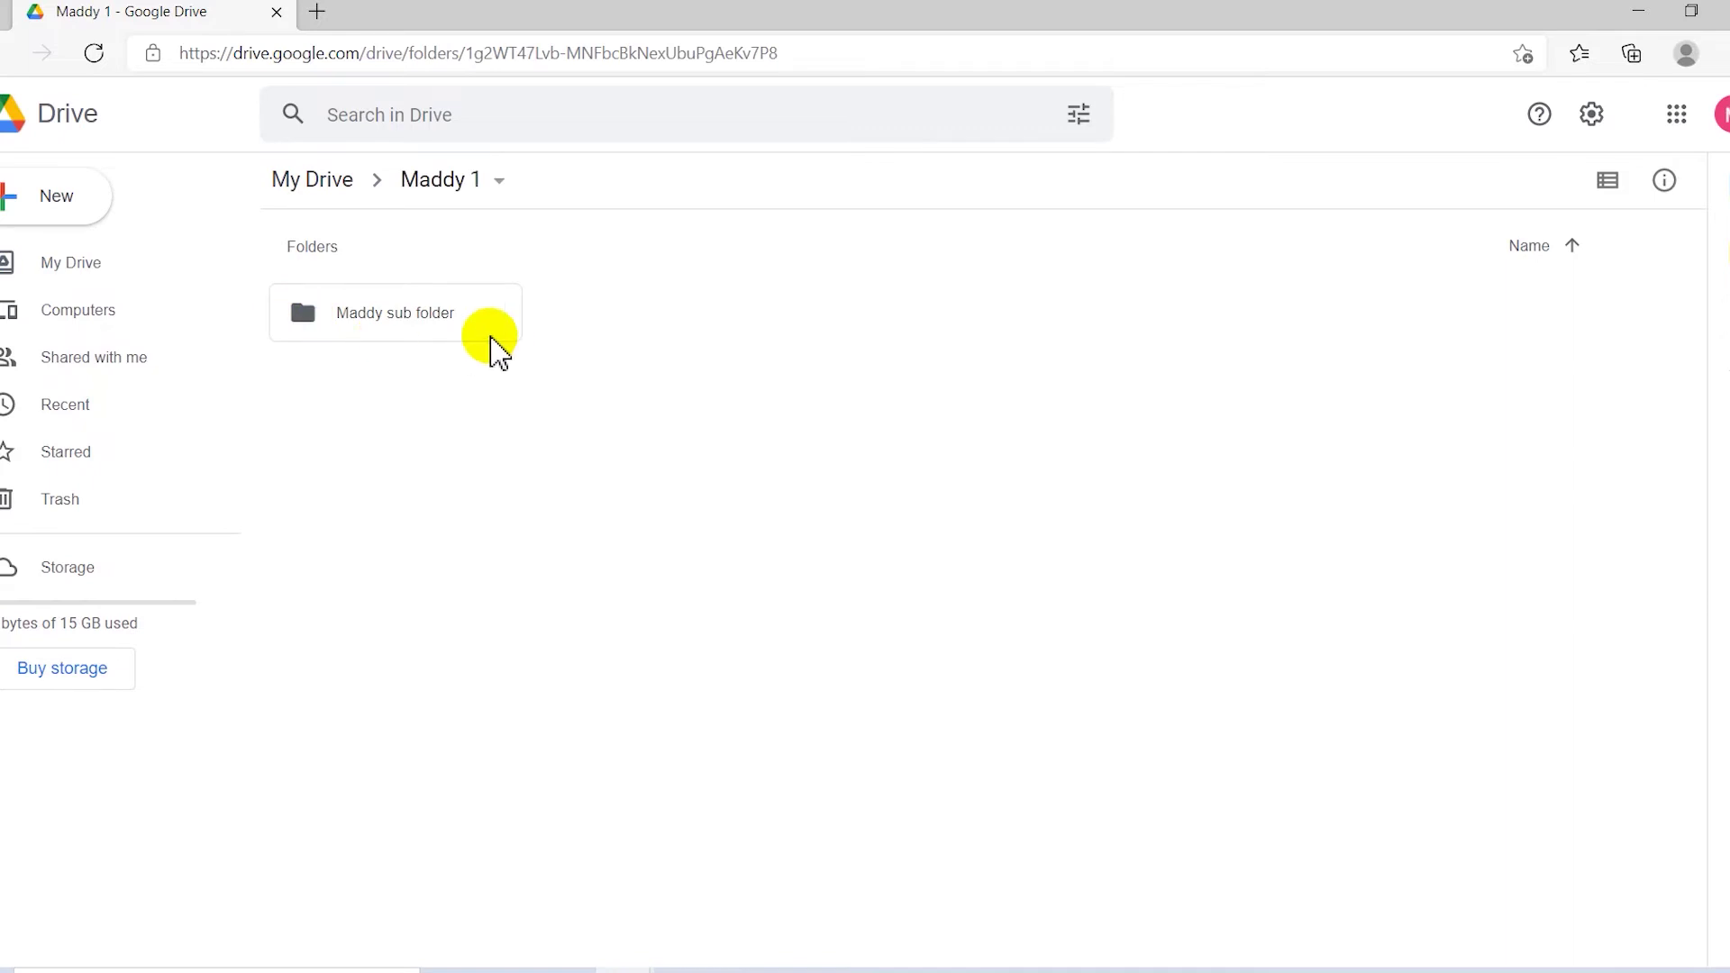
double_click(434, 324)
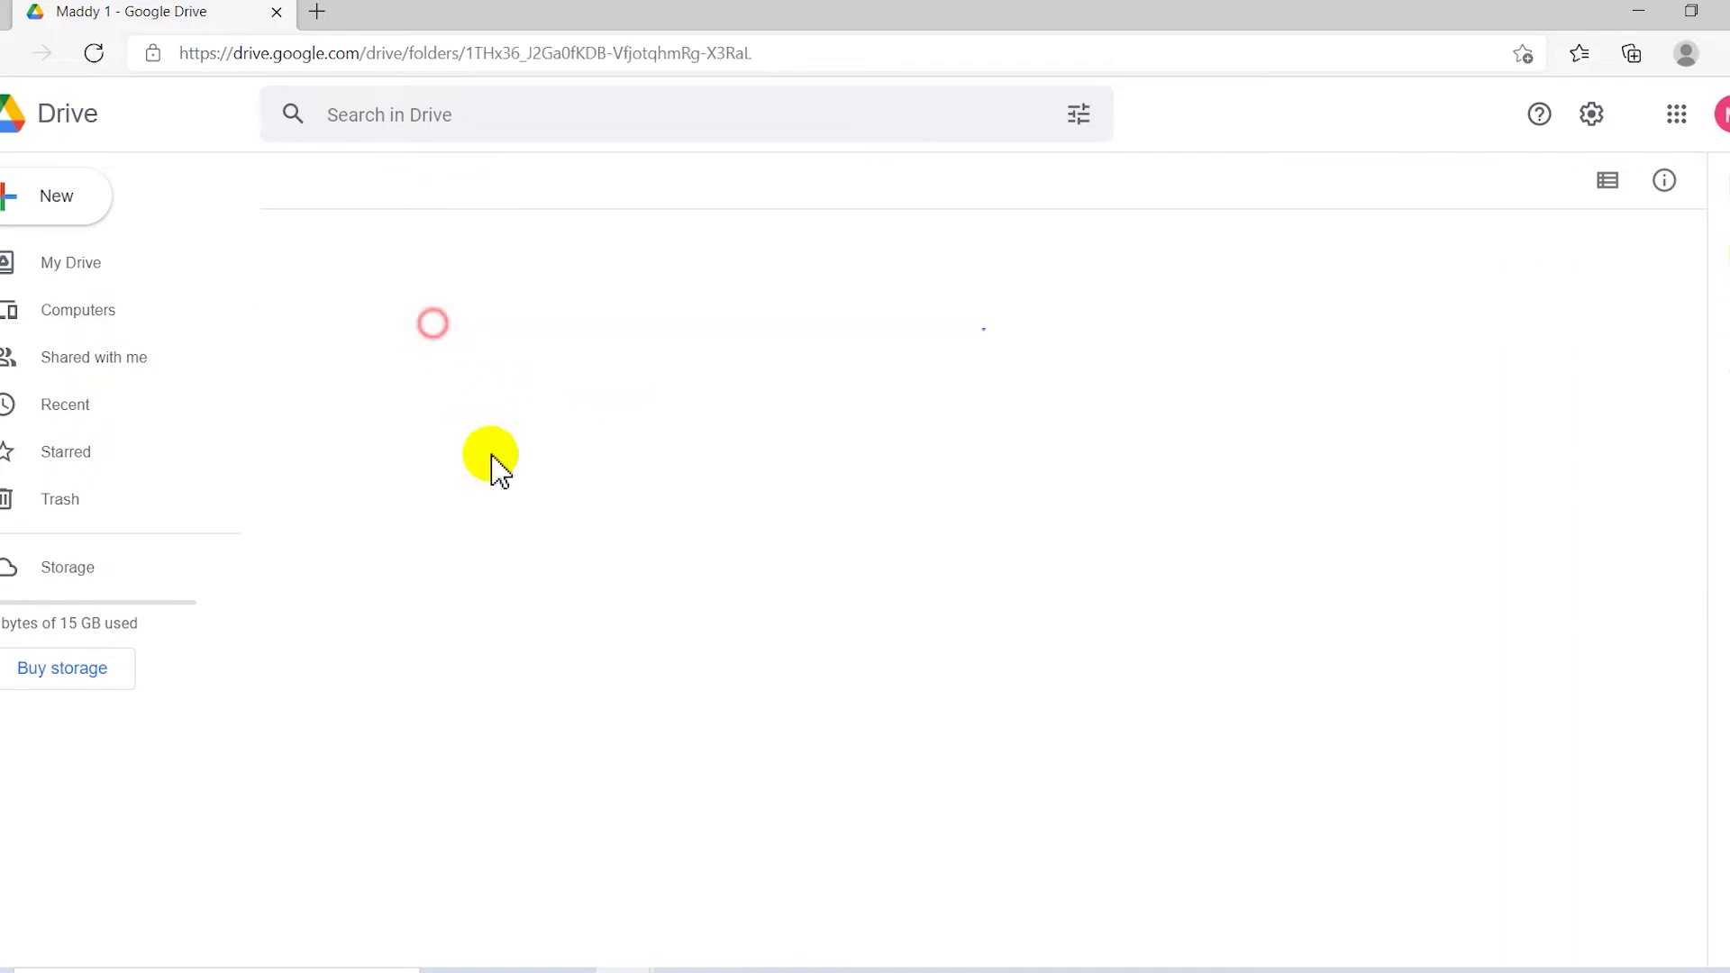
right_click(571, 396)
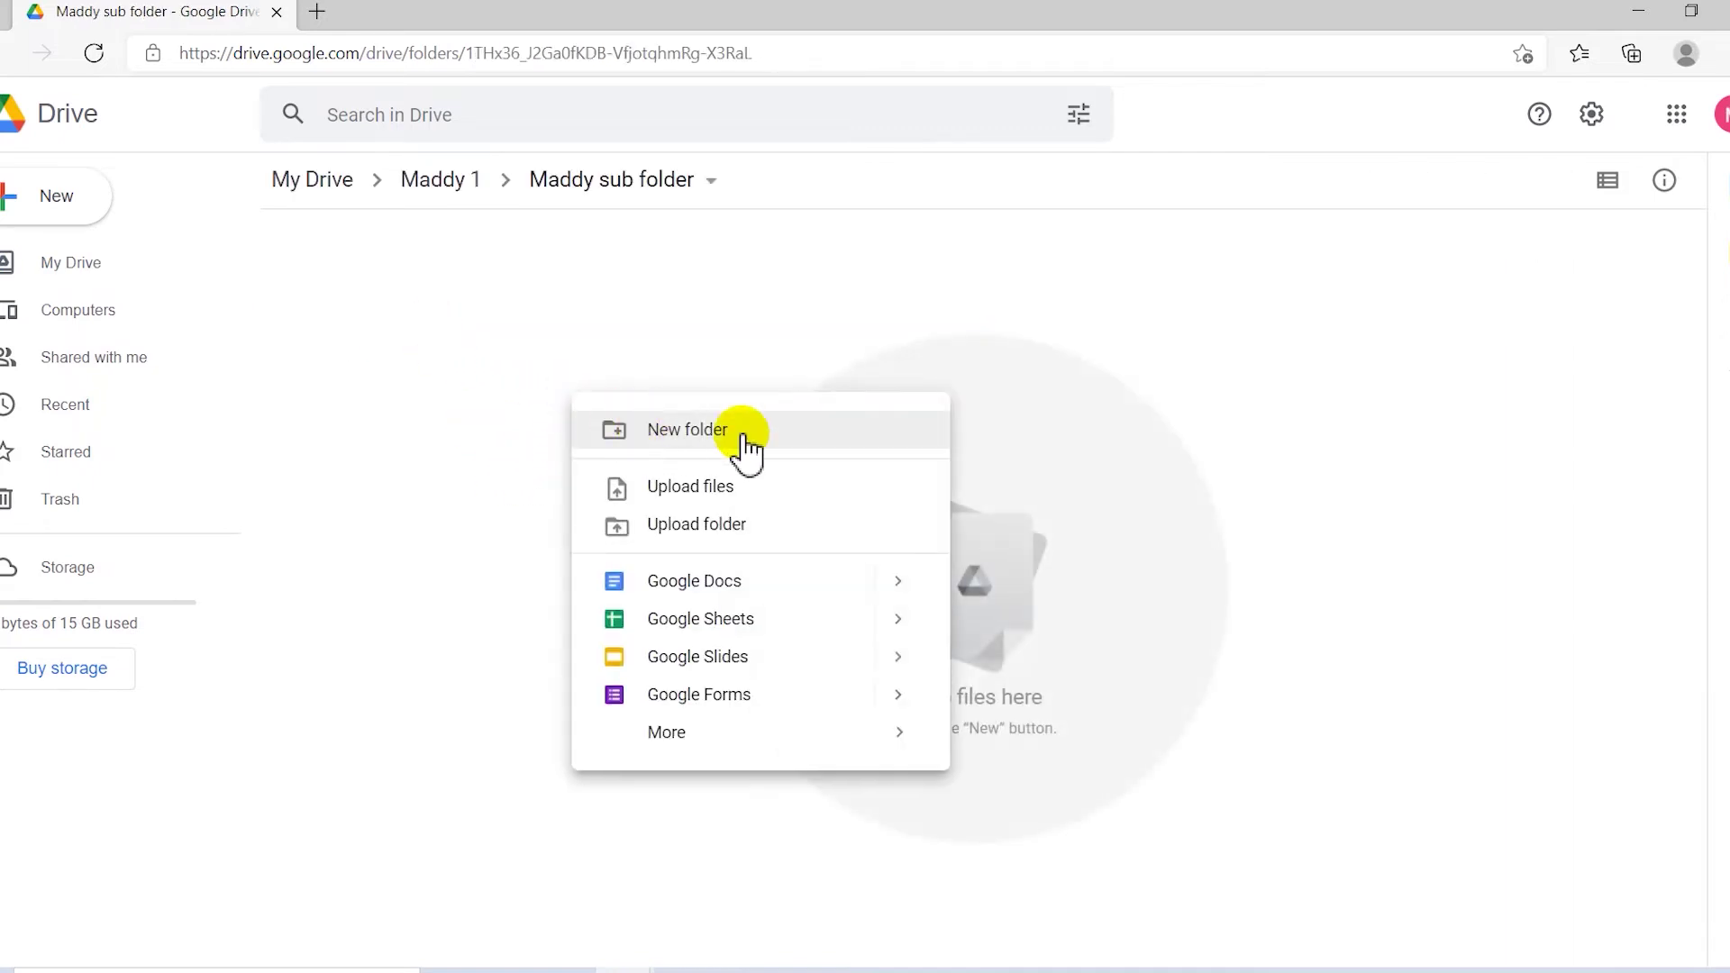
left_click(631, 360)
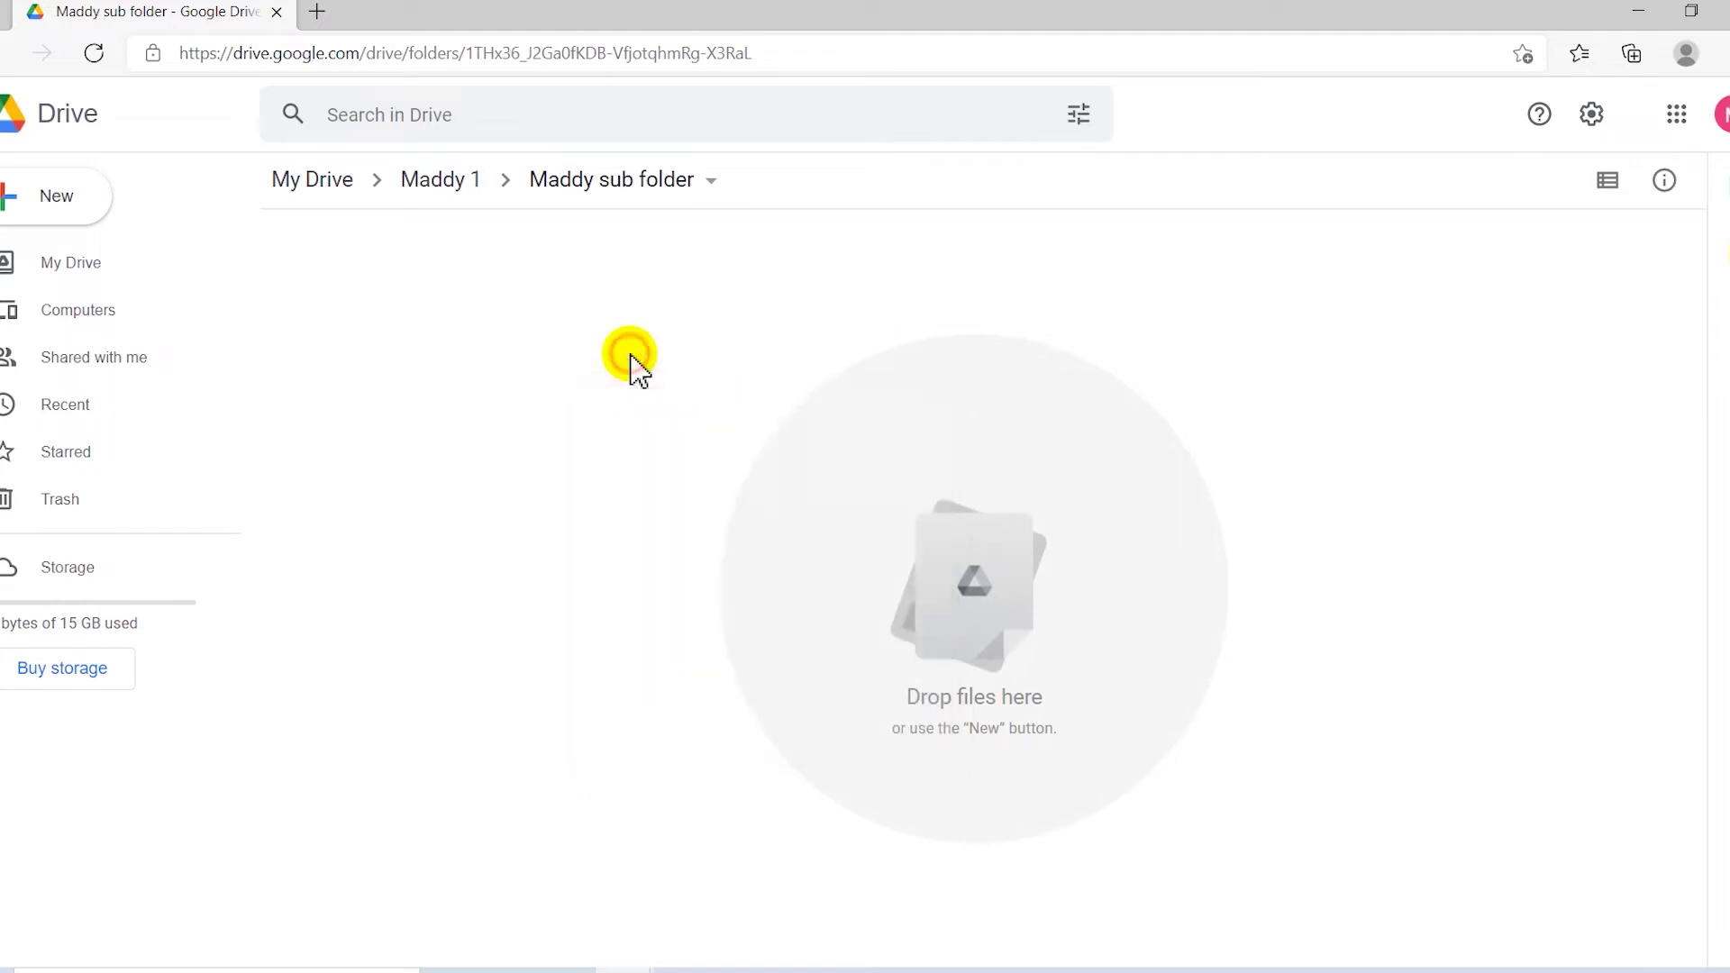
Return to the Maddy 1 folder and upload the image "Yes i am maddy" from the computer's Downloads folder.
left_click(441, 180)
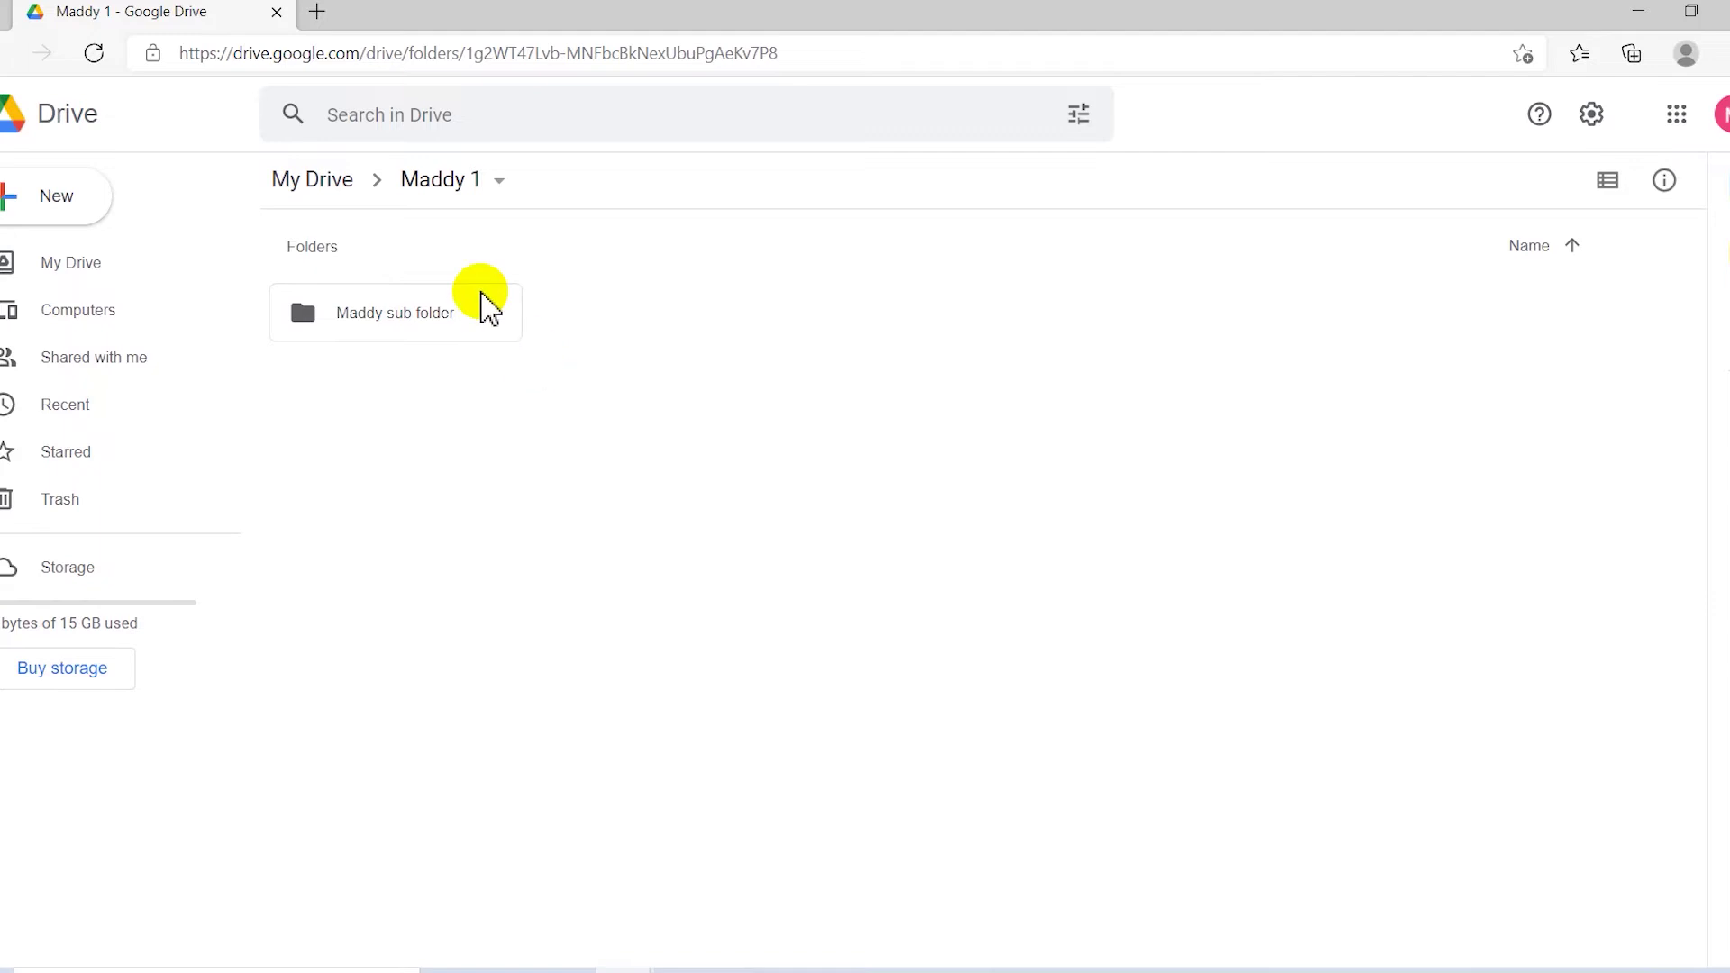
left_click(448, 185)
left_click(985, 321)
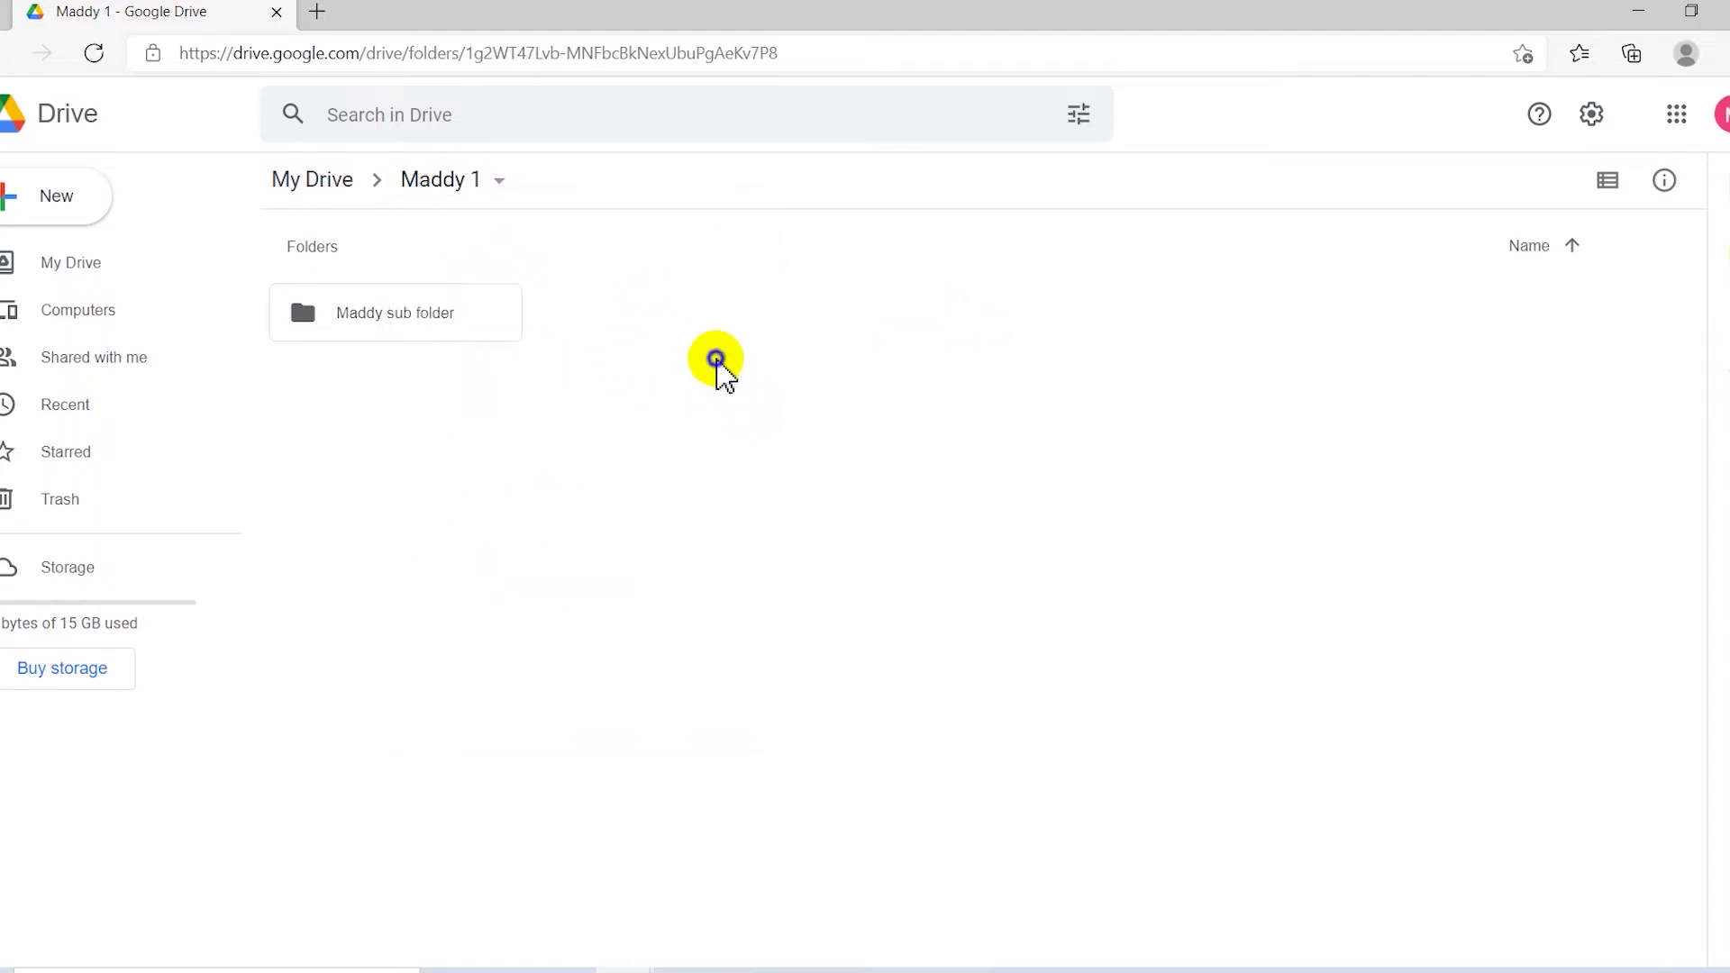
right_click(716, 365)
left_click(870, 459)
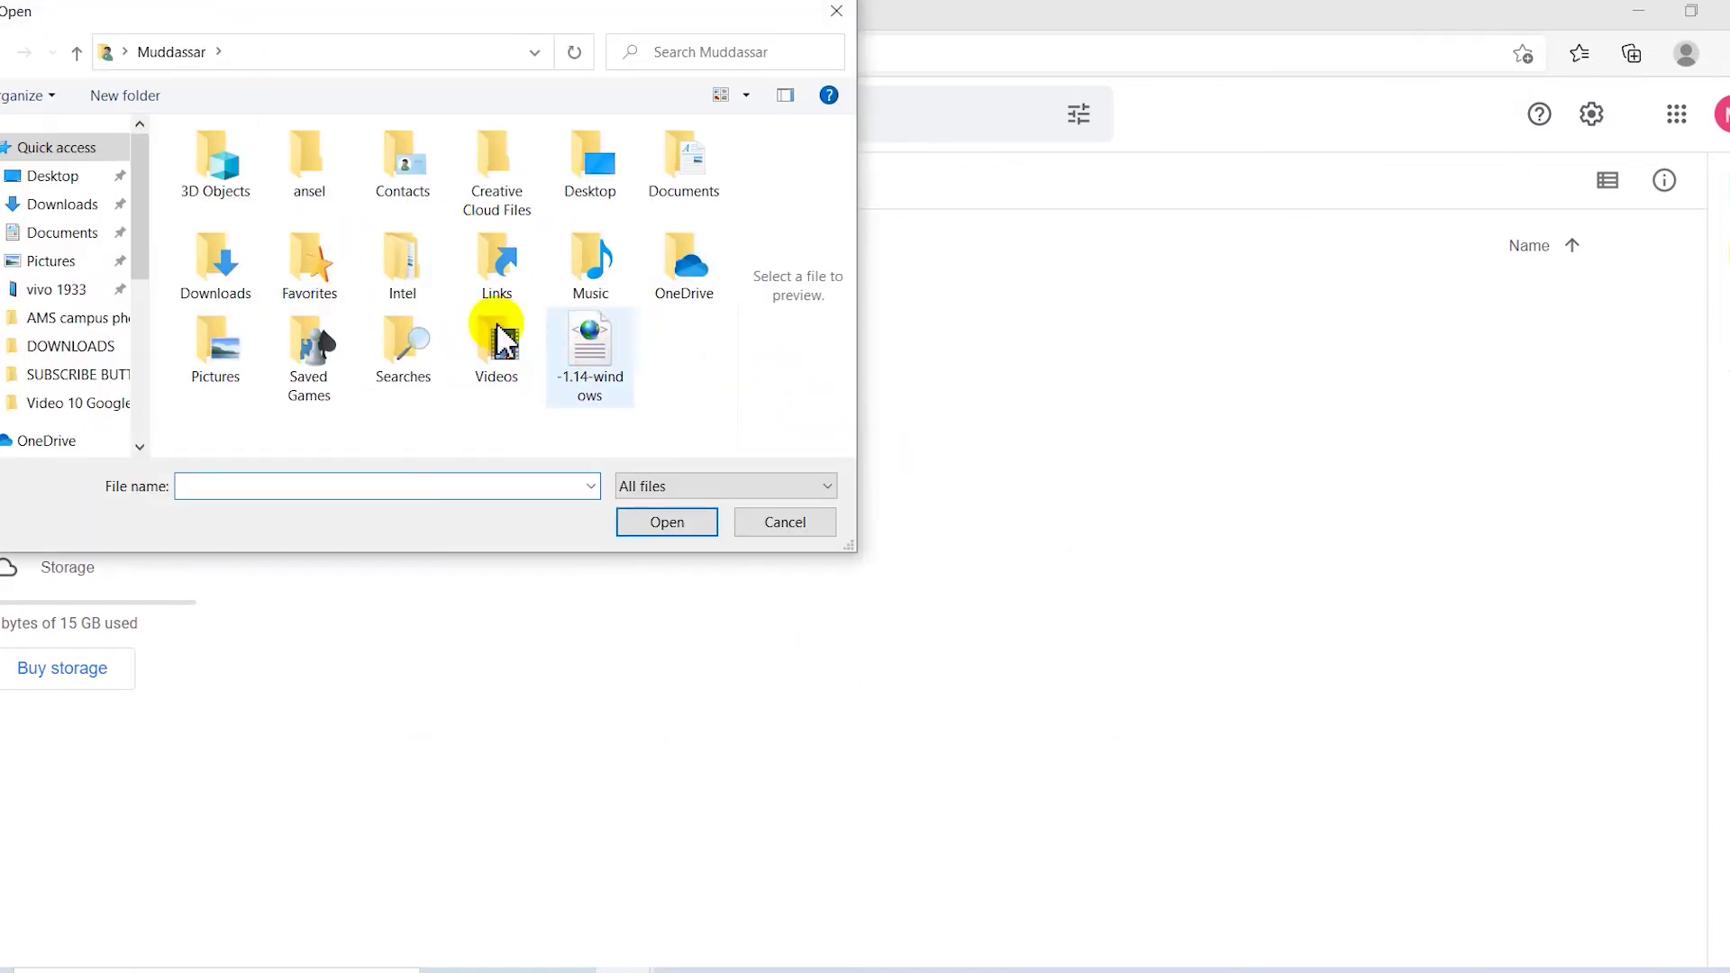
left_click(90, 205)
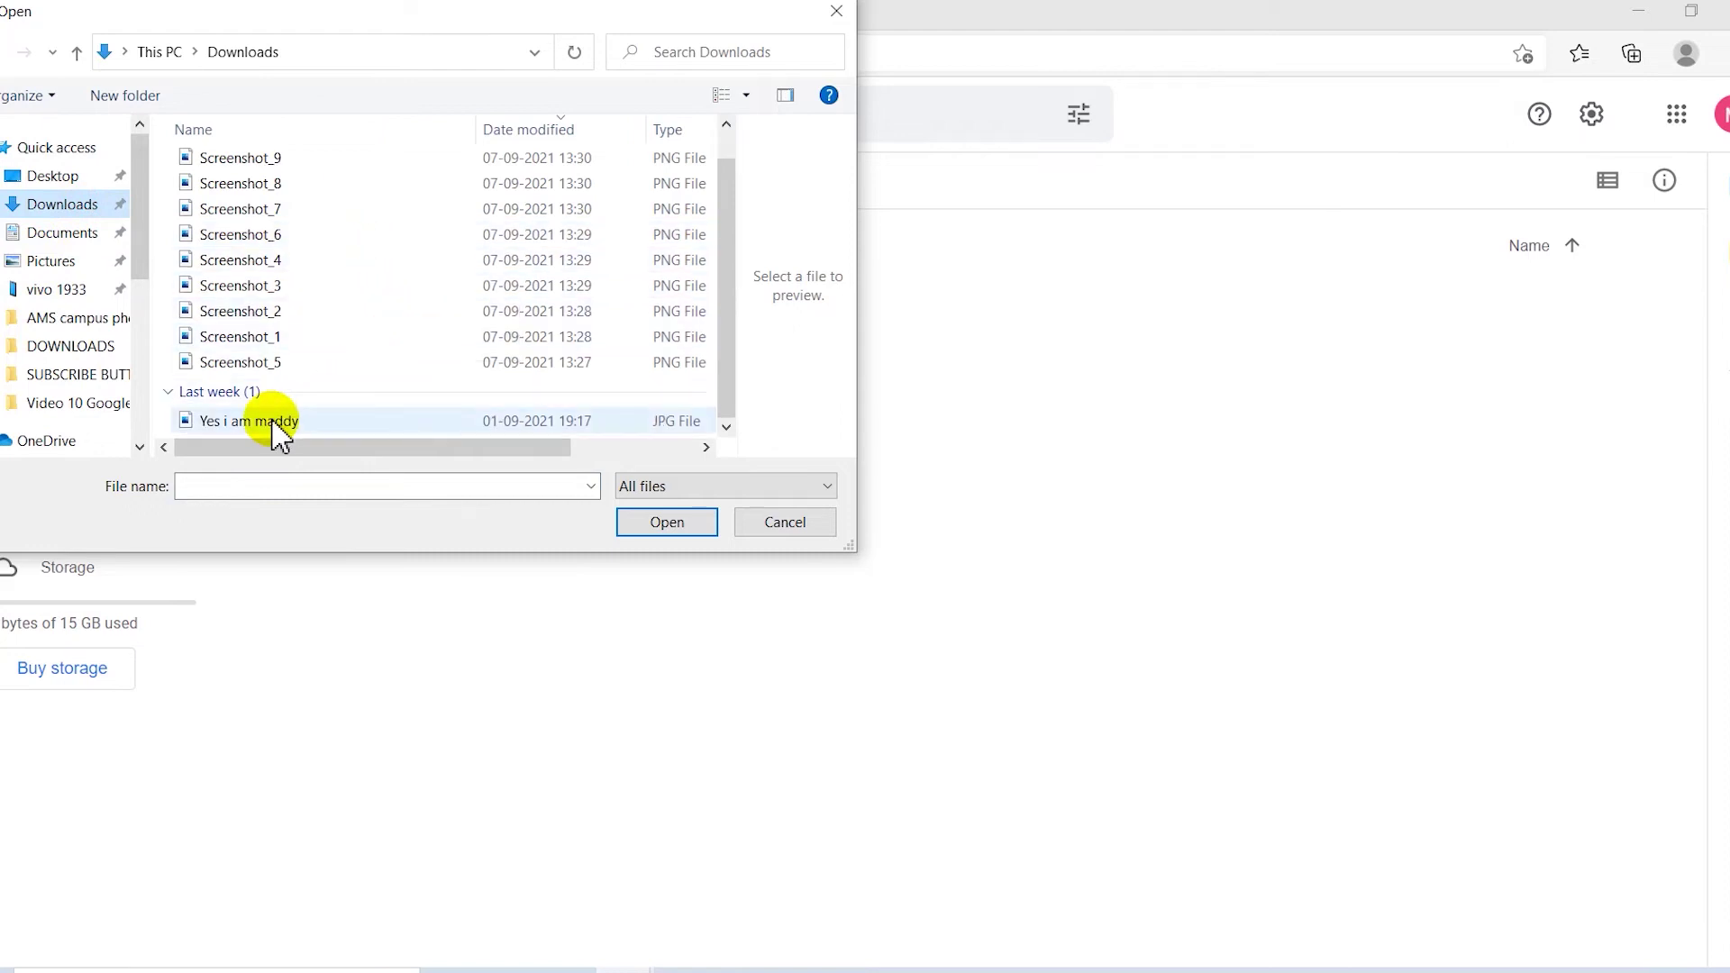
left_click(279, 430)
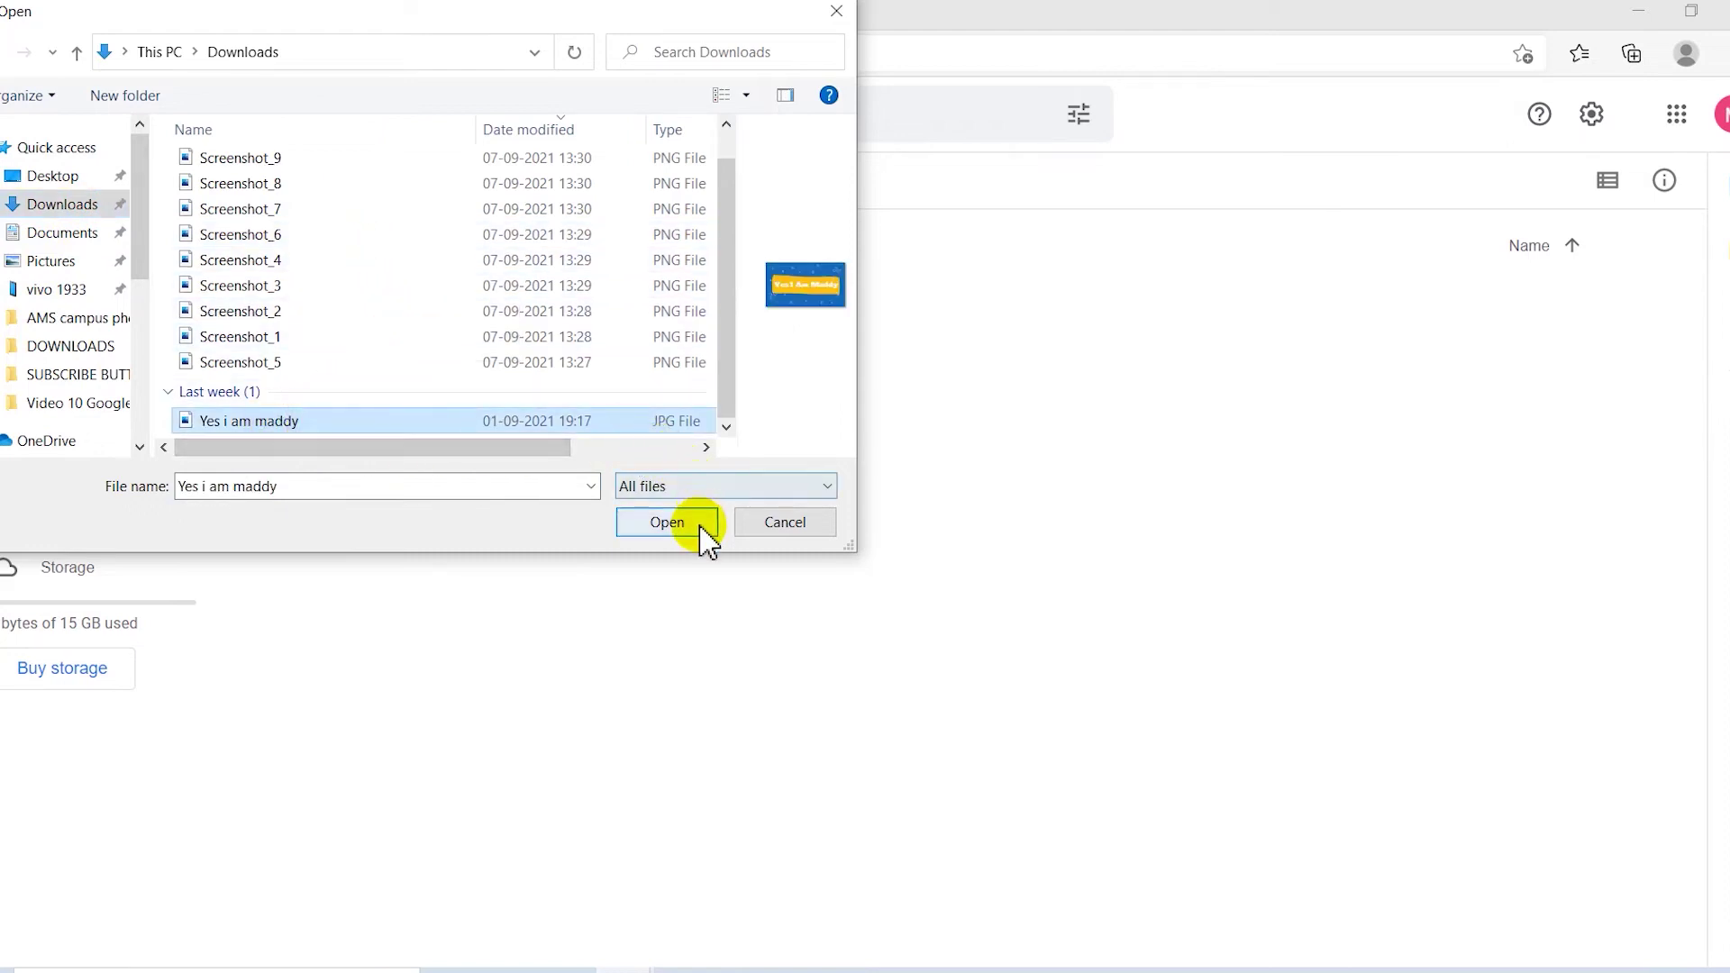
left_click(666, 523)
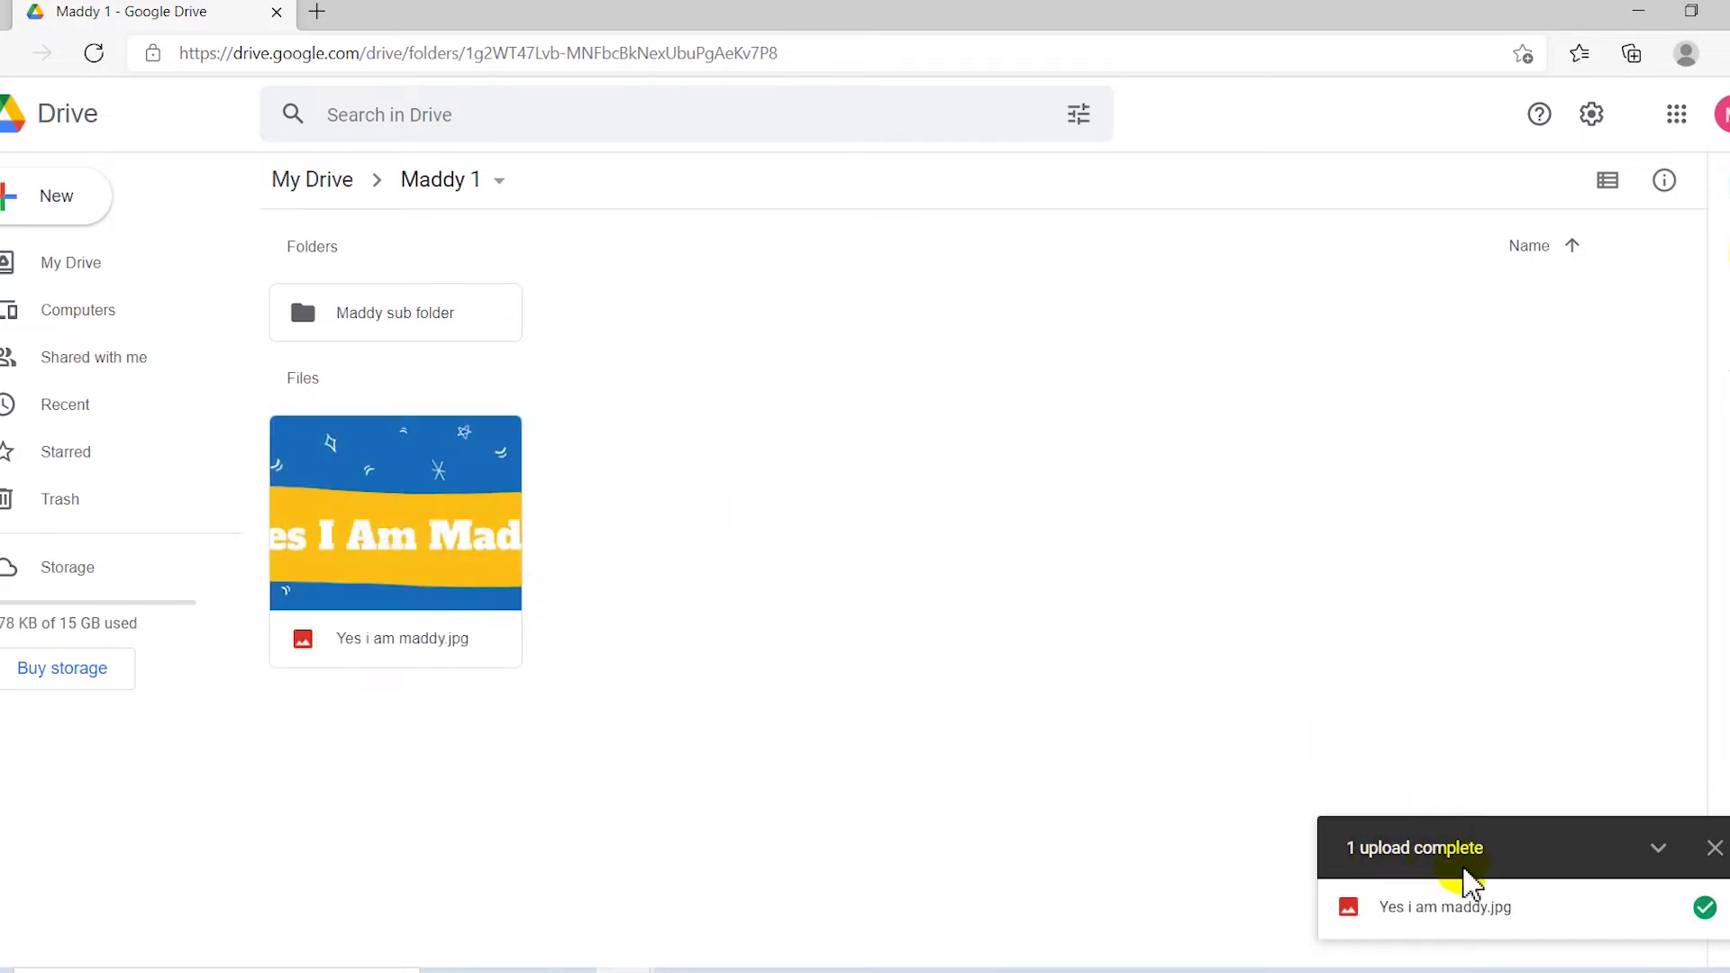
left_click(430, 455)
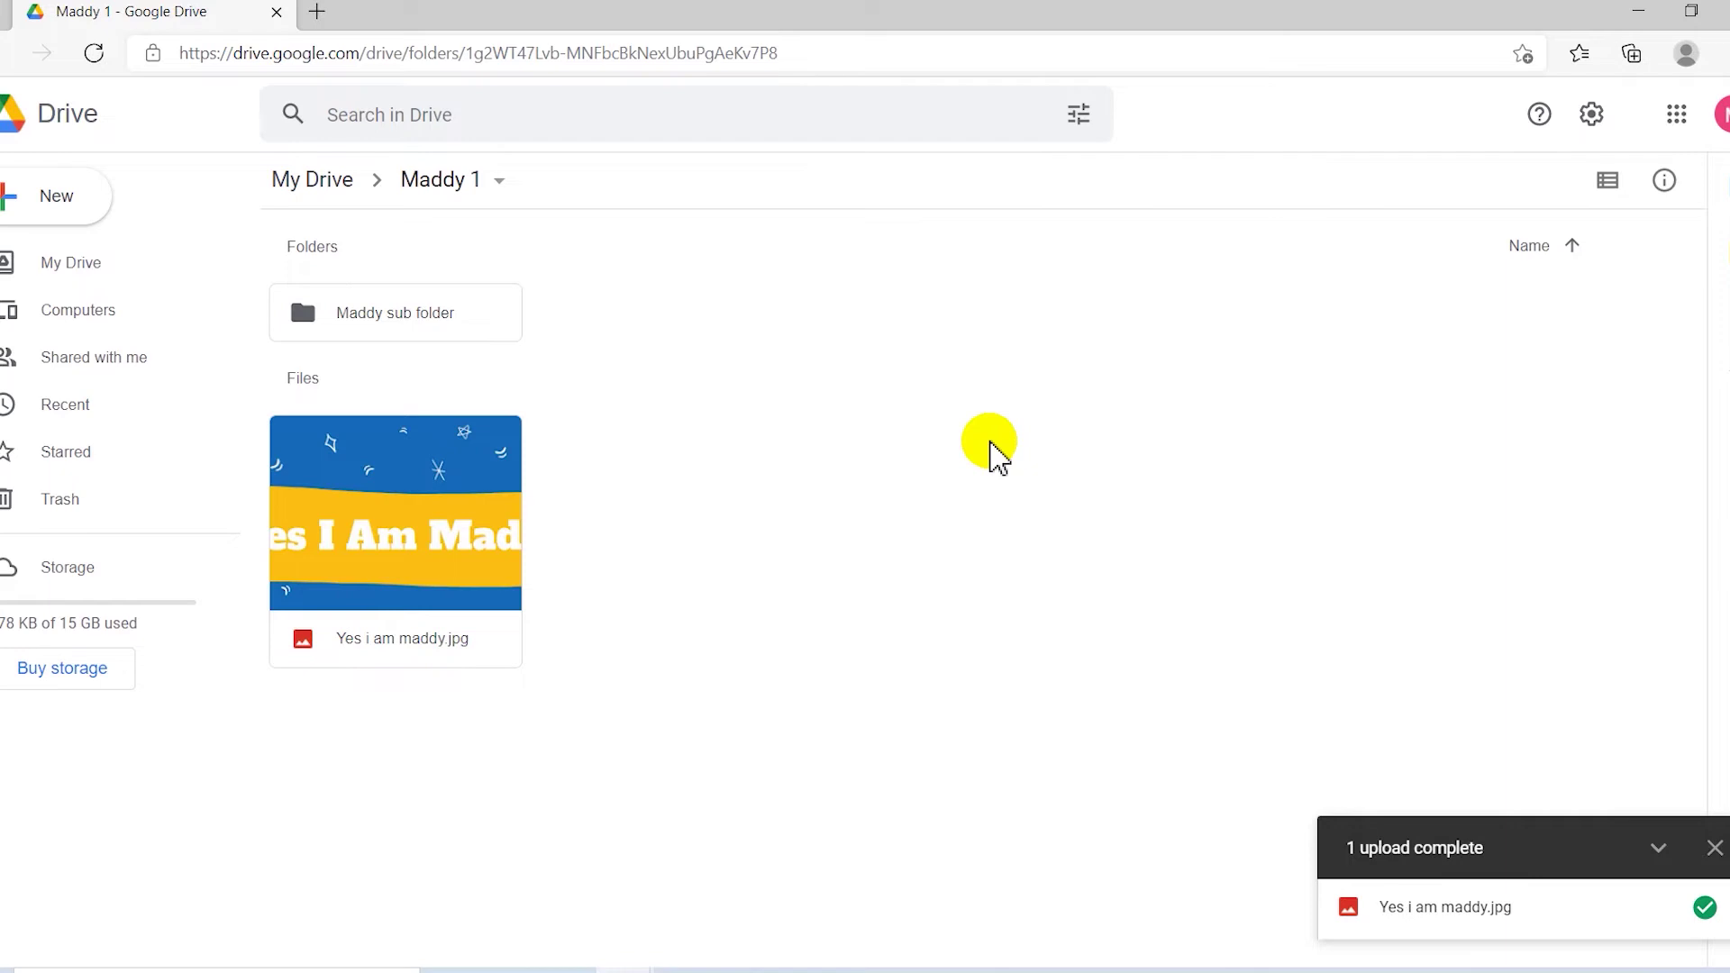
Remove Maddy sub folder from the Maddy 1 folder.
left_click(378, 323)
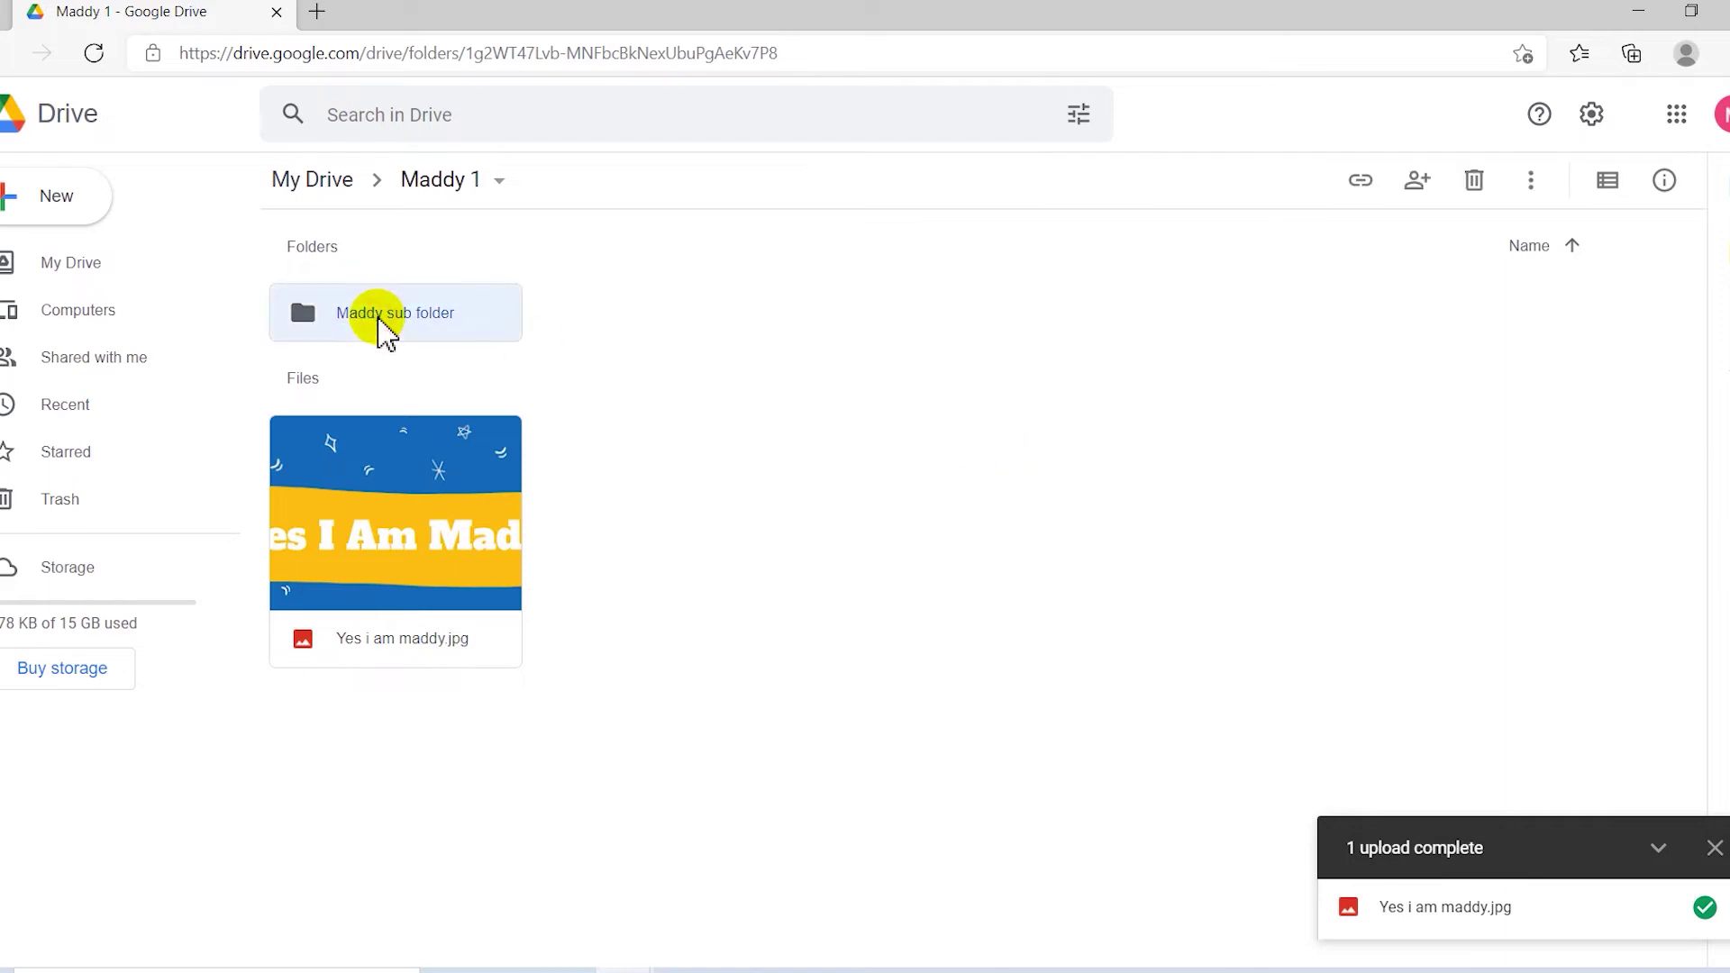
right_click(435, 321)
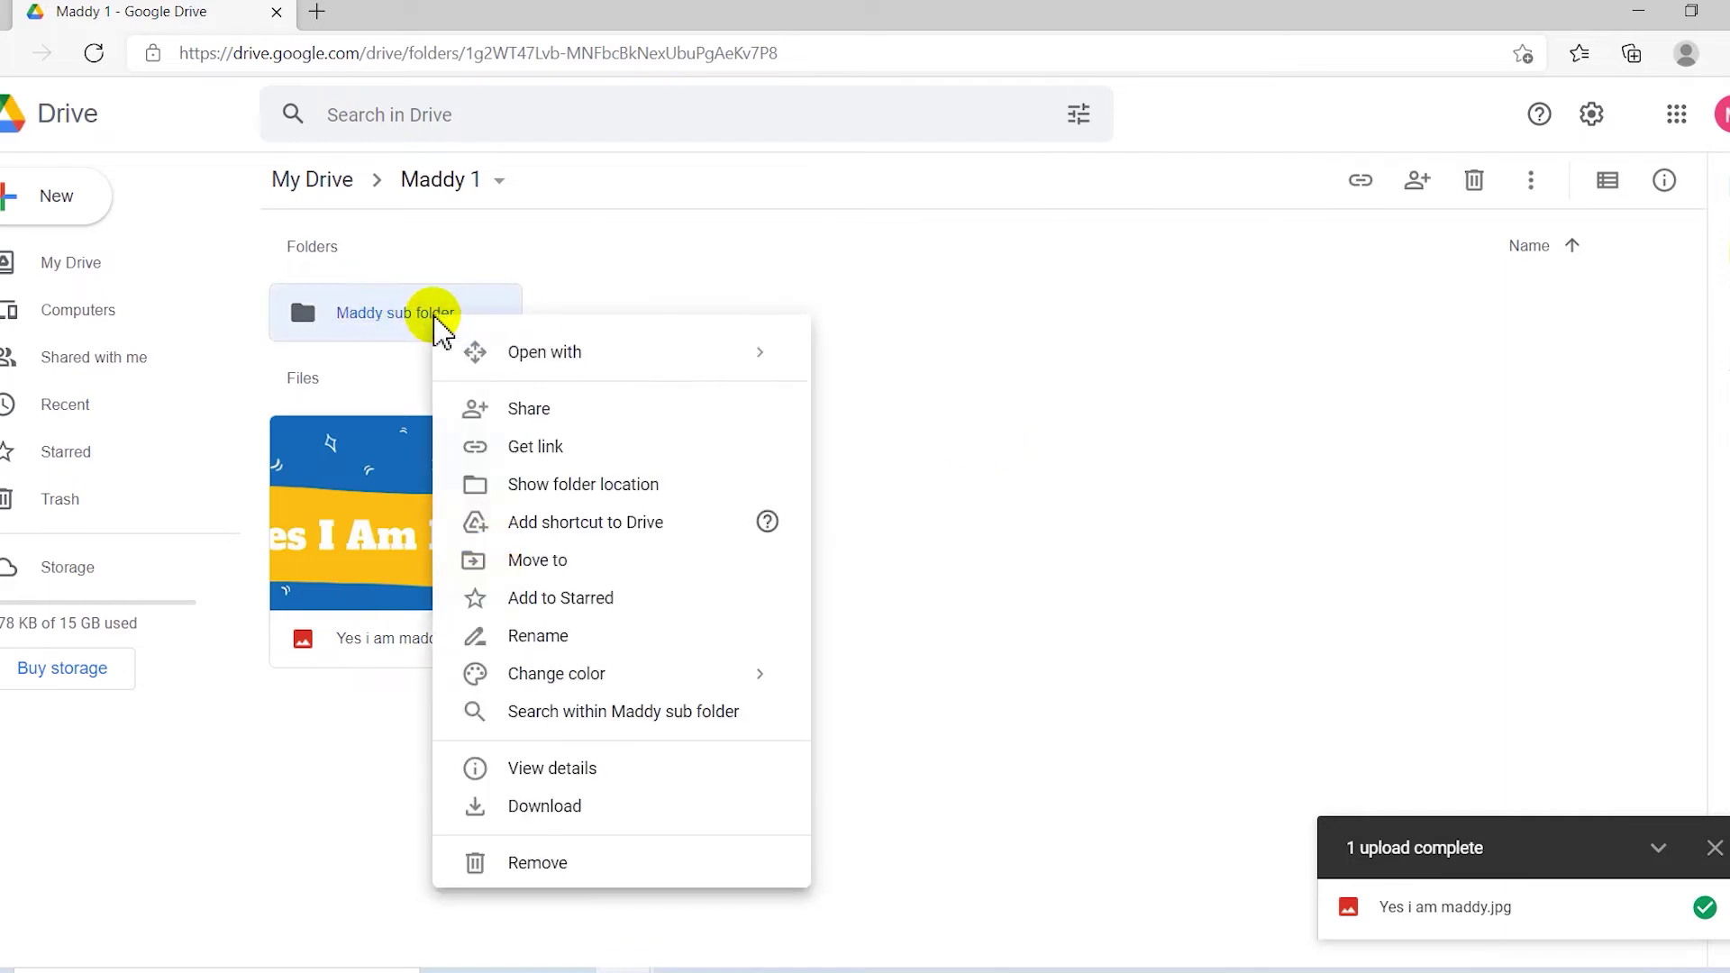
left_click(540, 863)
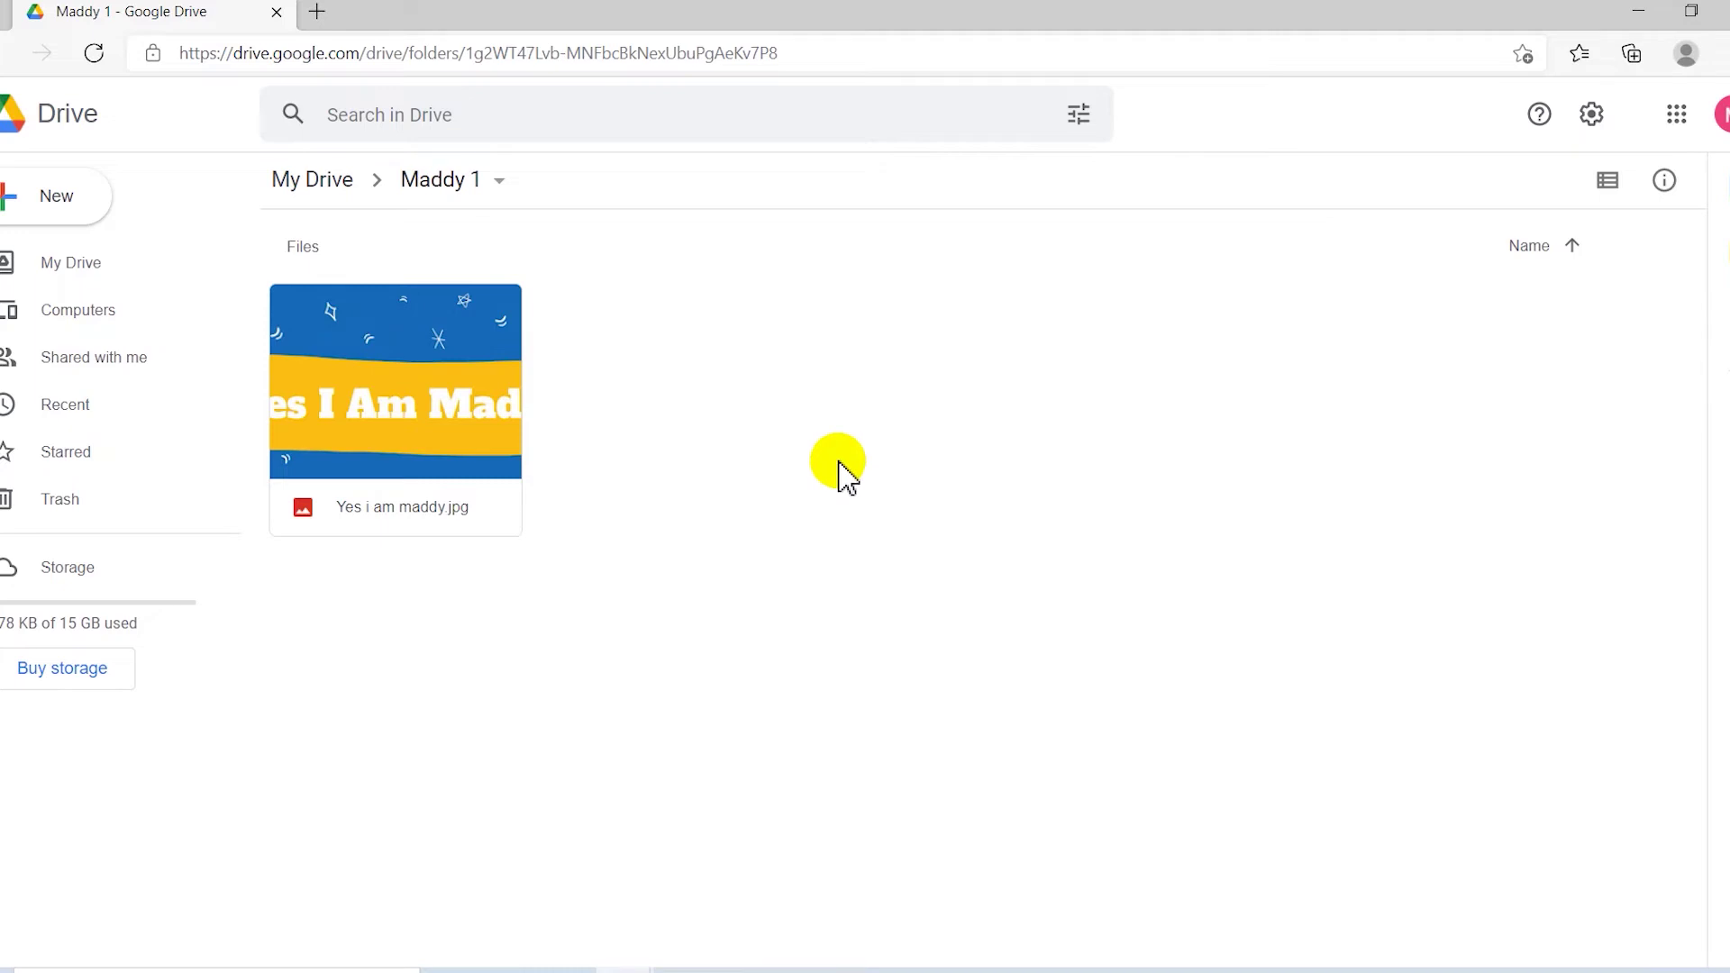
Upload the folder "Folder for drive" from the computer's Downloads into Maddy 1 and approve uploading its files.
right_click(838, 462)
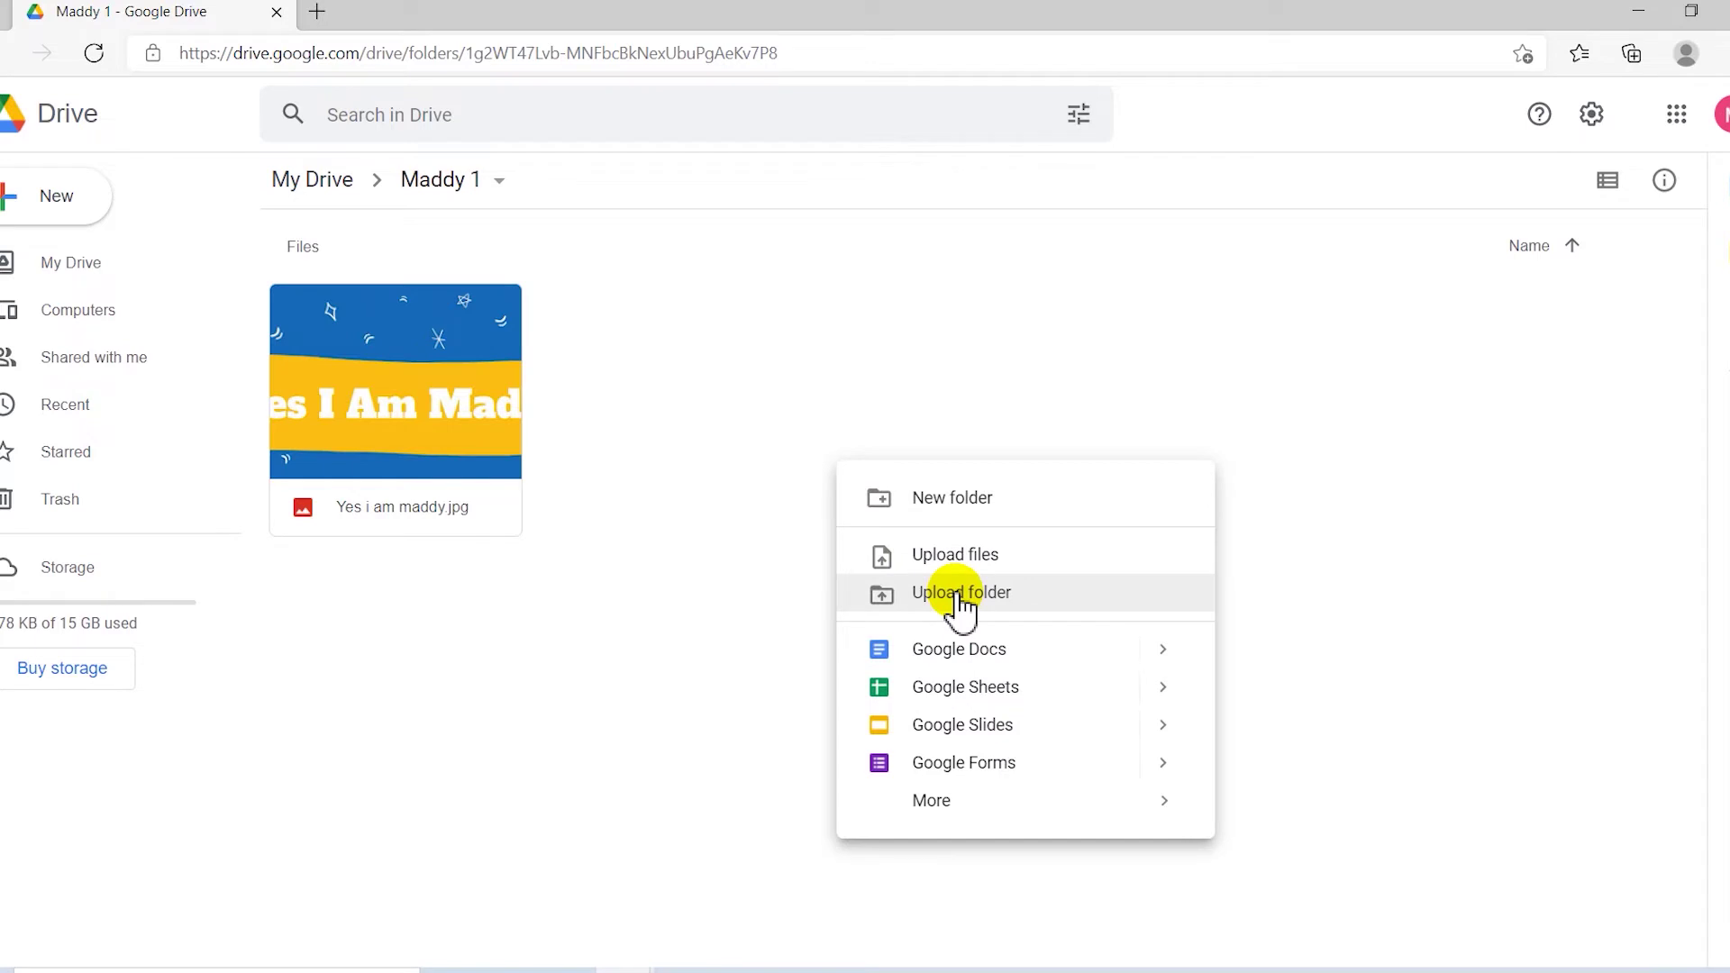
left_click(958, 595)
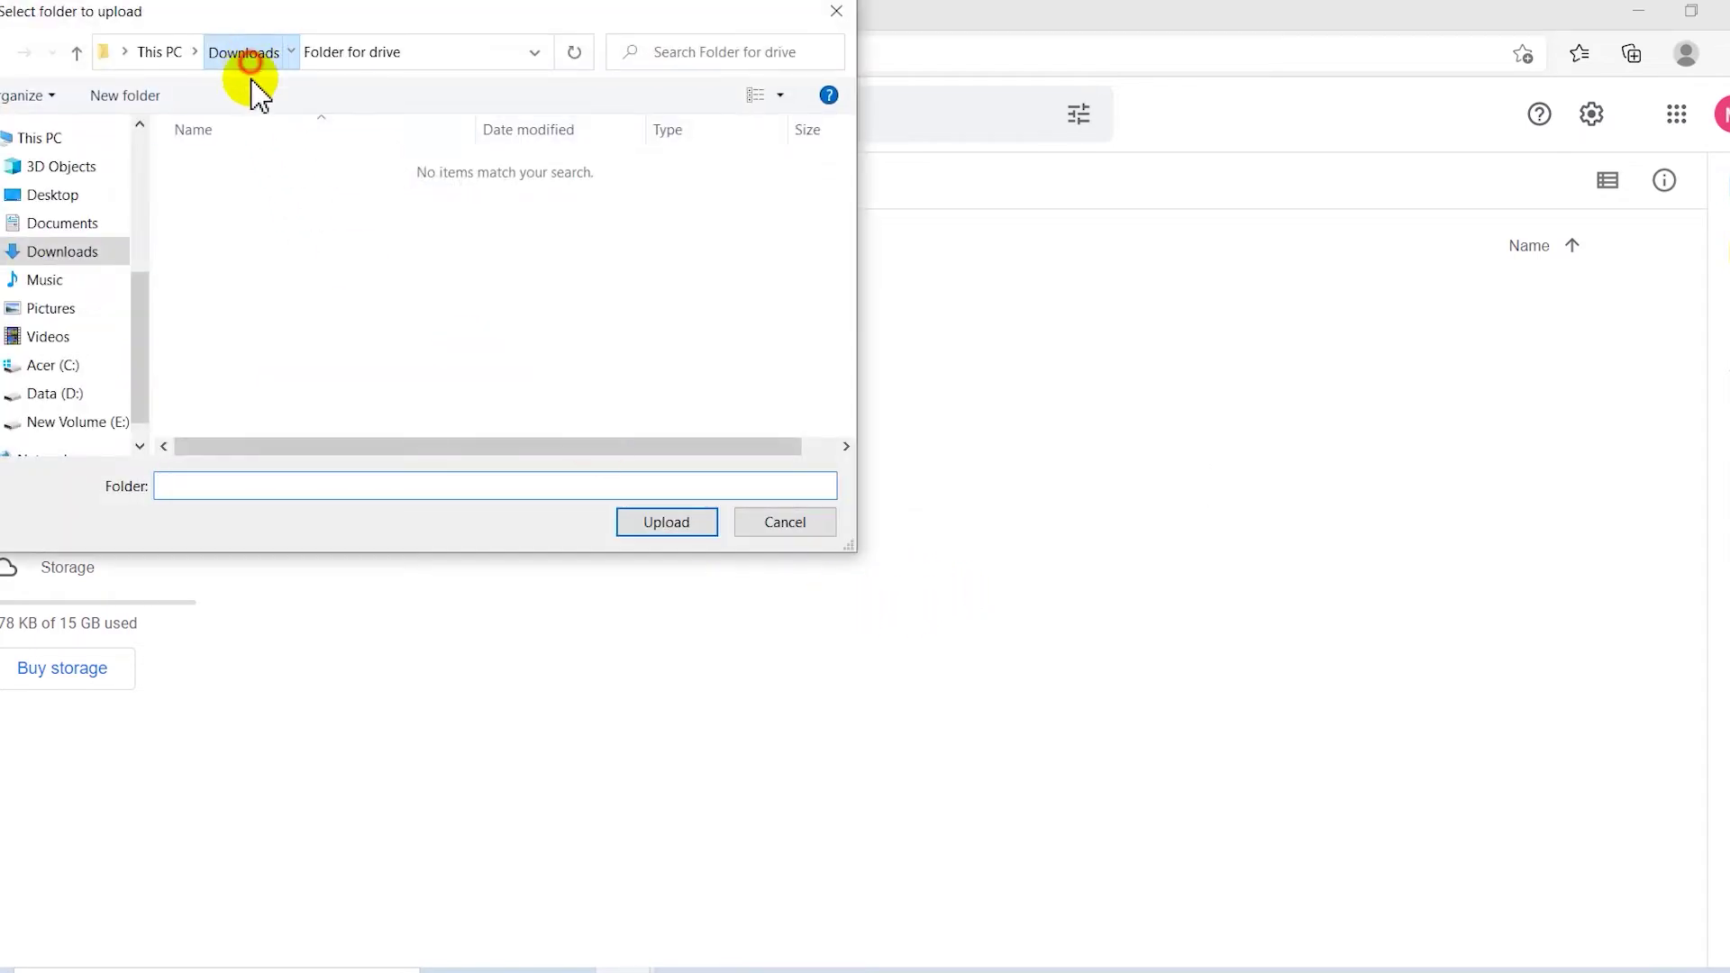
left_click(243, 52)
left_click(261, 195)
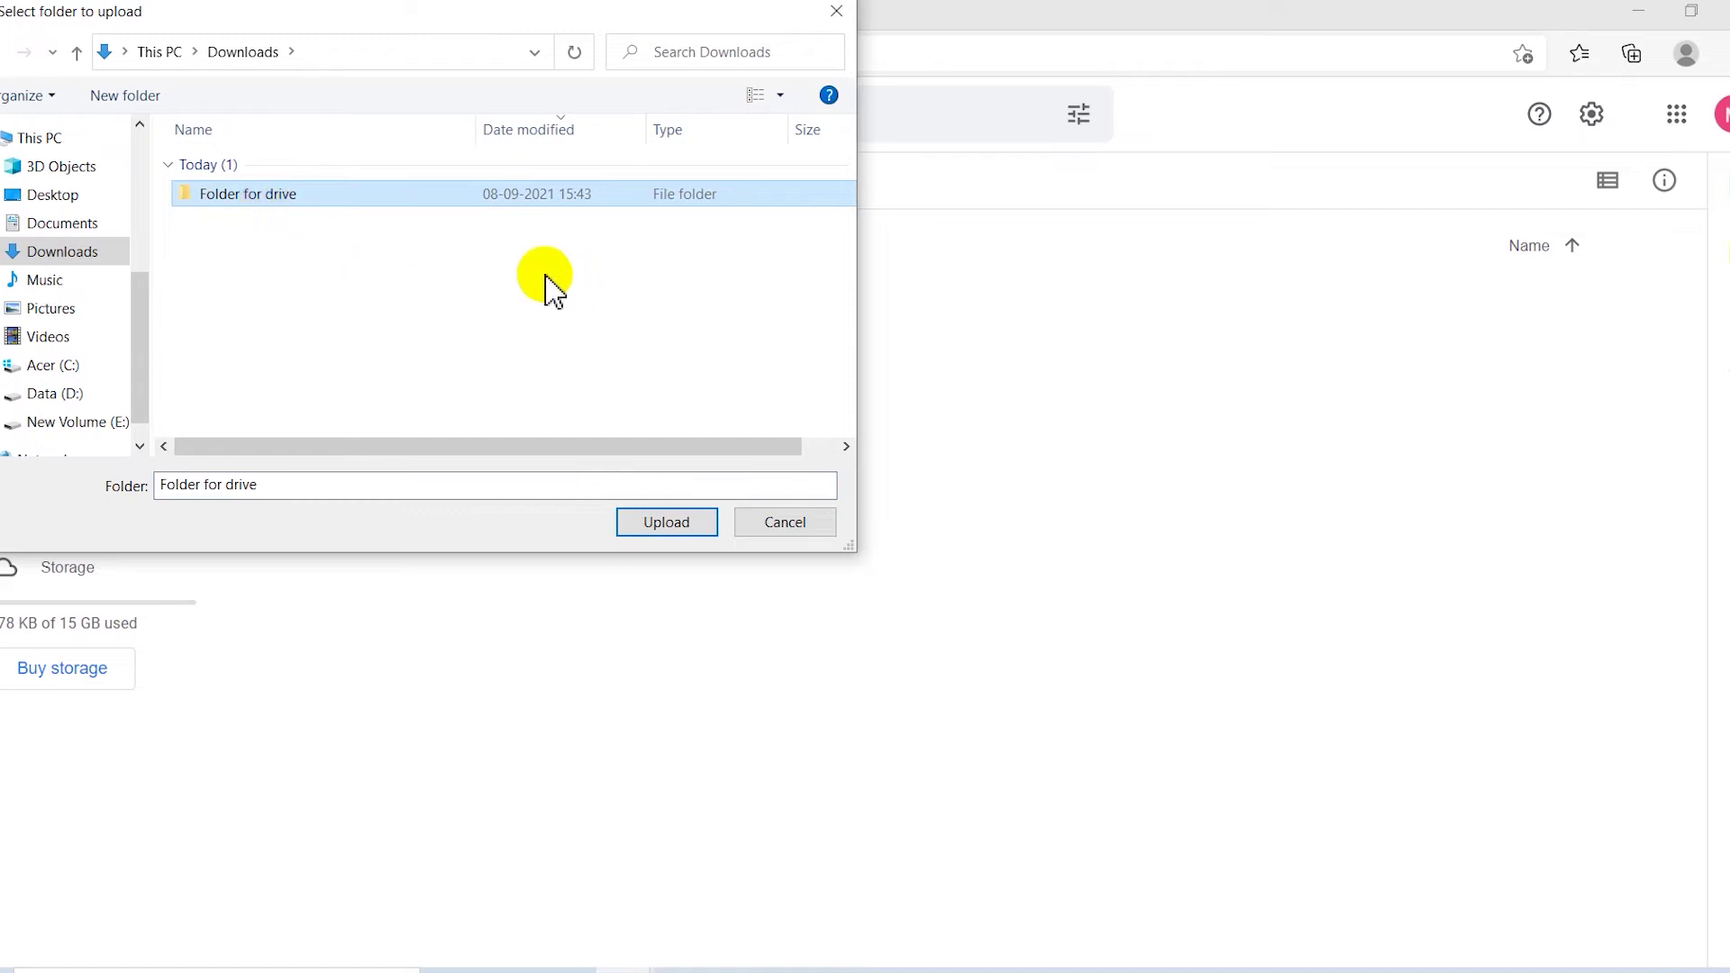
left_click(667, 523)
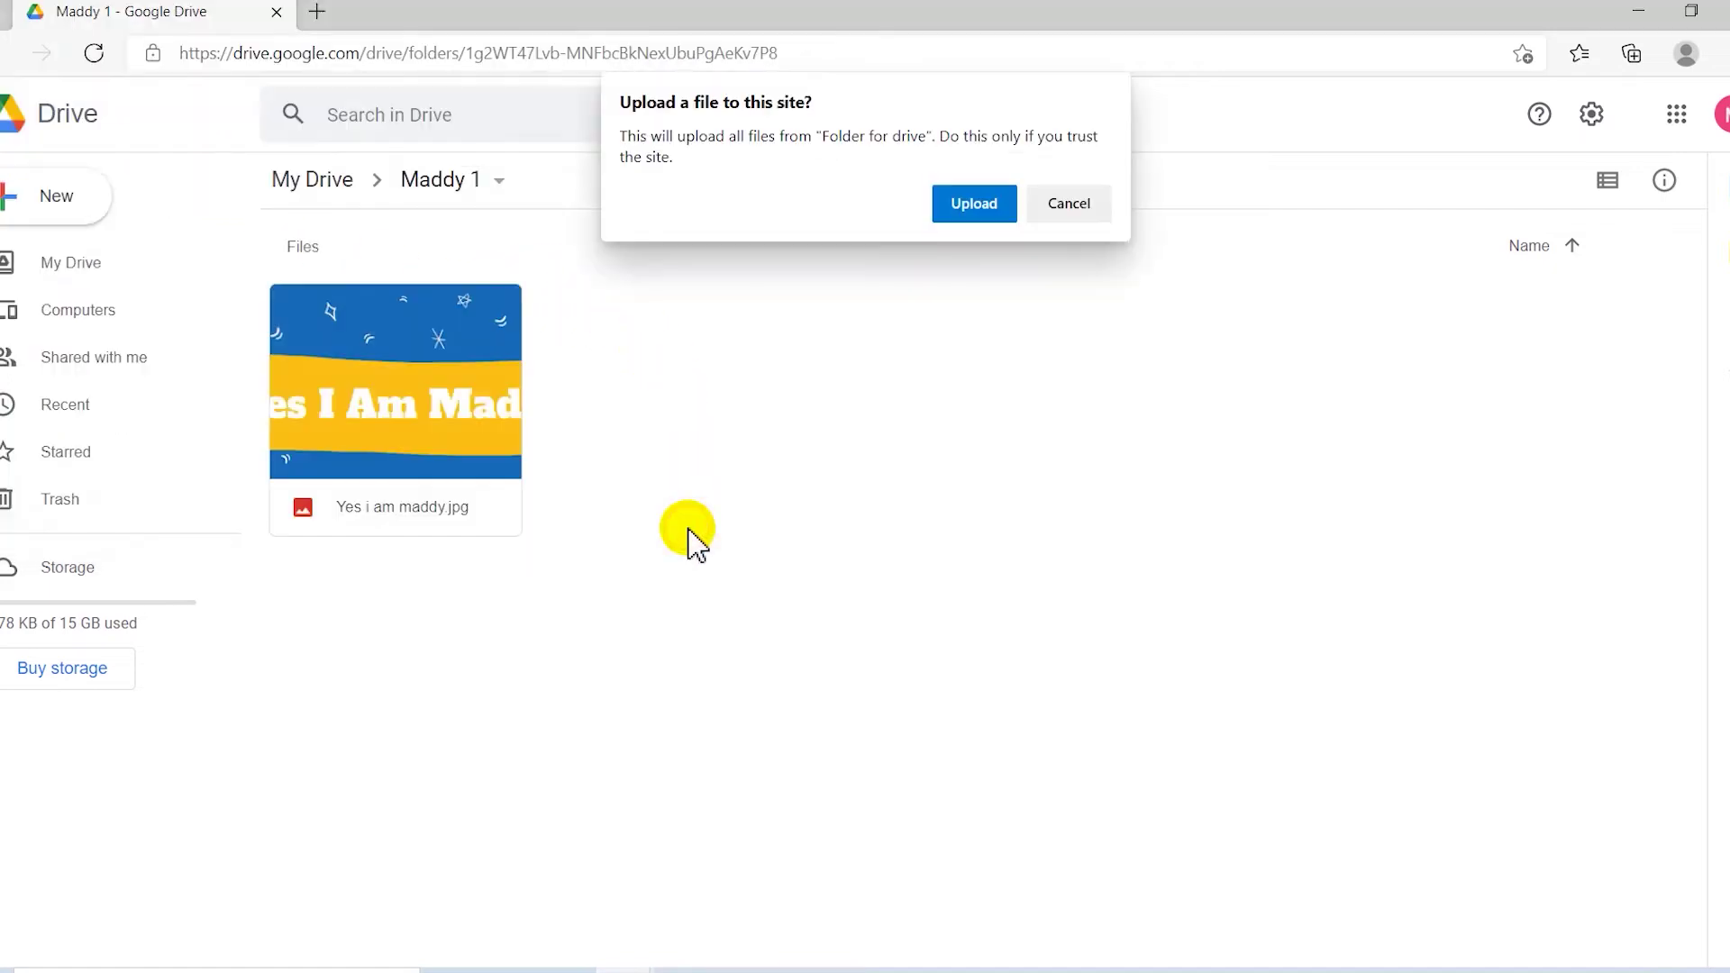
left_click(970, 209)
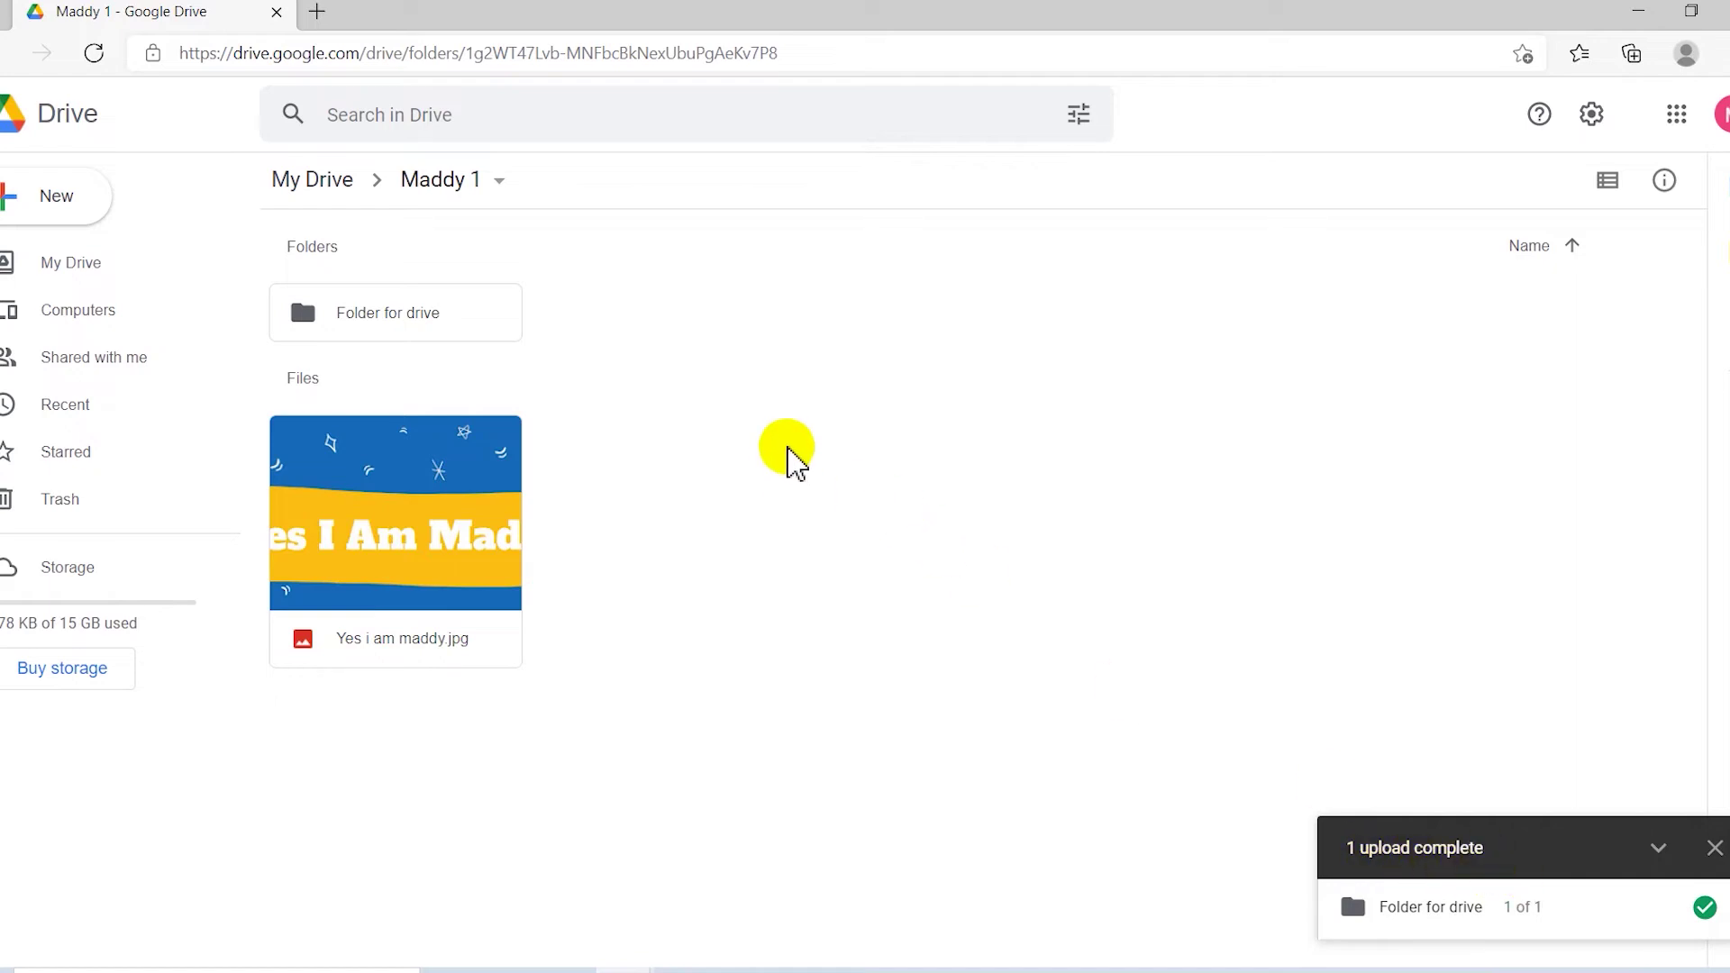
Open the uploaded "Folder for drive" to view its contents and return to the Maddy 1 folder.
left_click(397, 319)
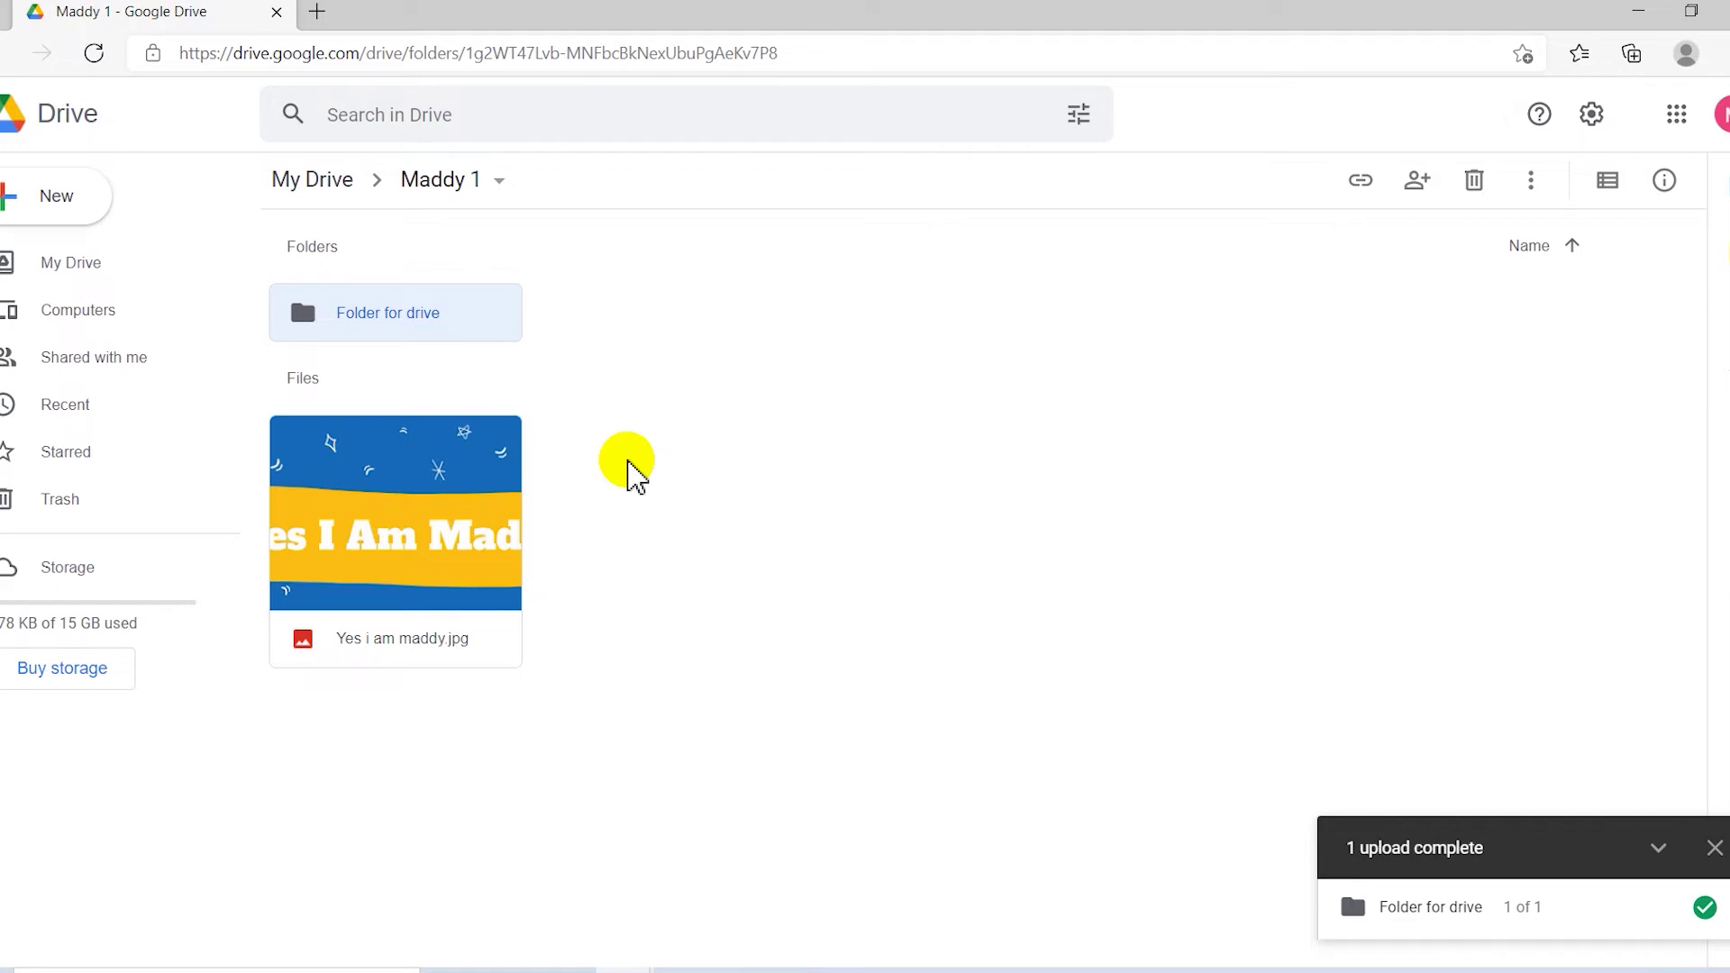
double_click(382, 328)
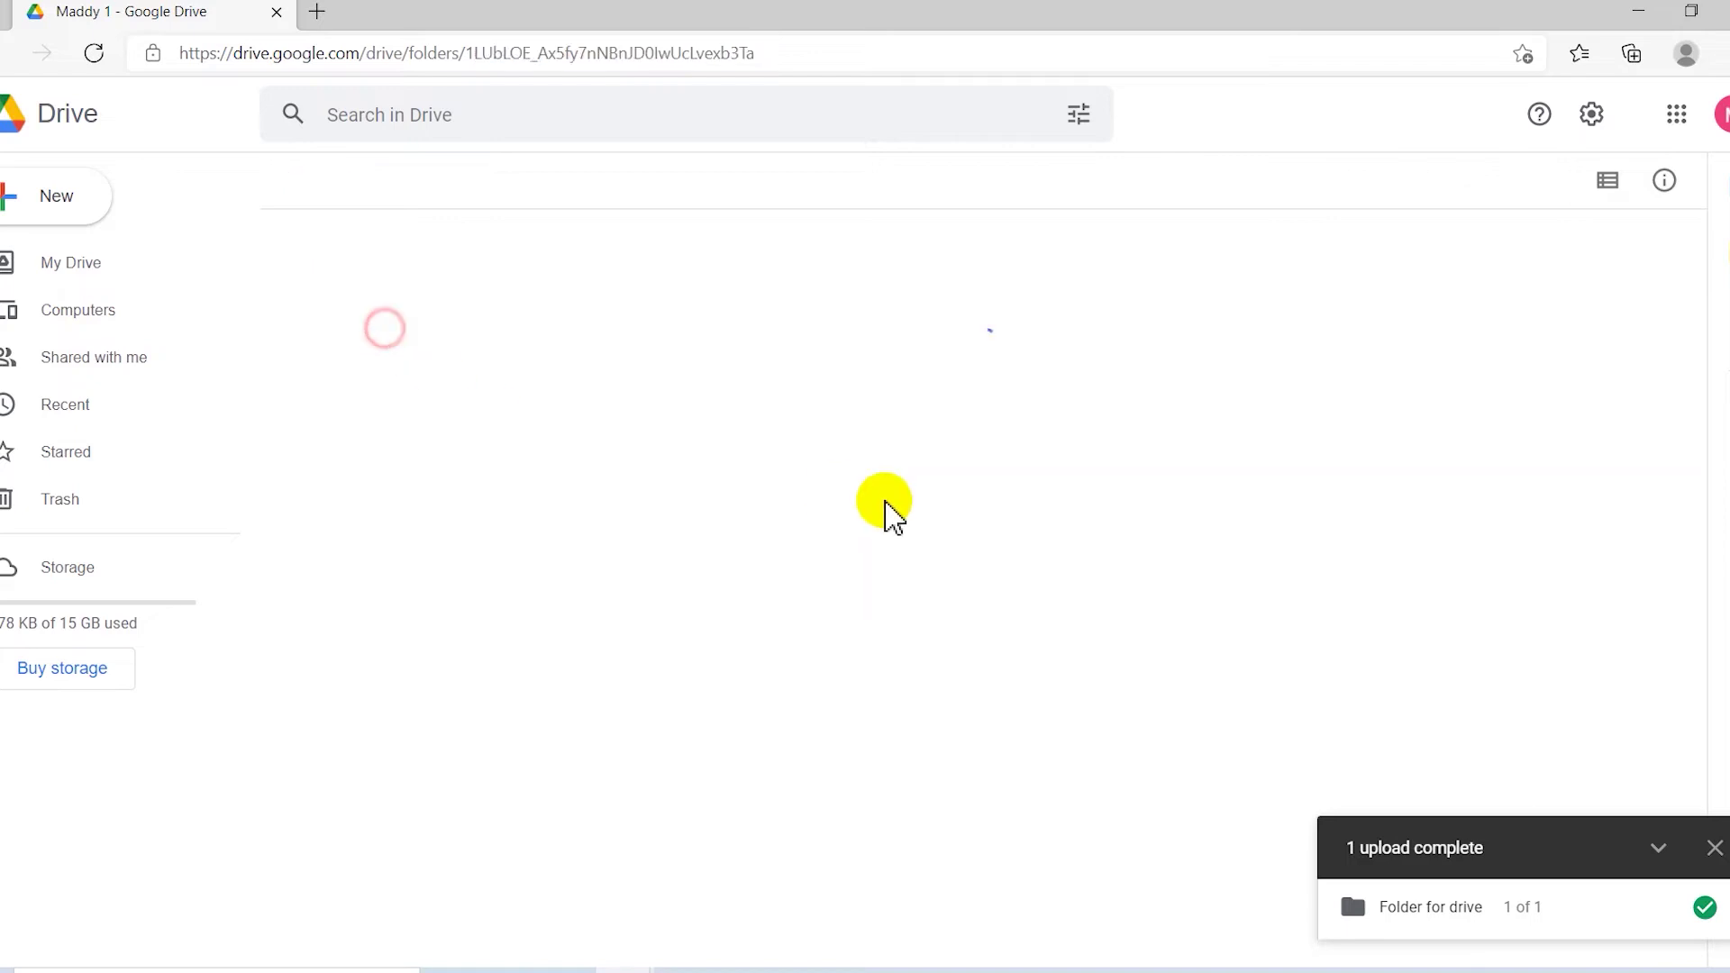
left_click(438, 179)
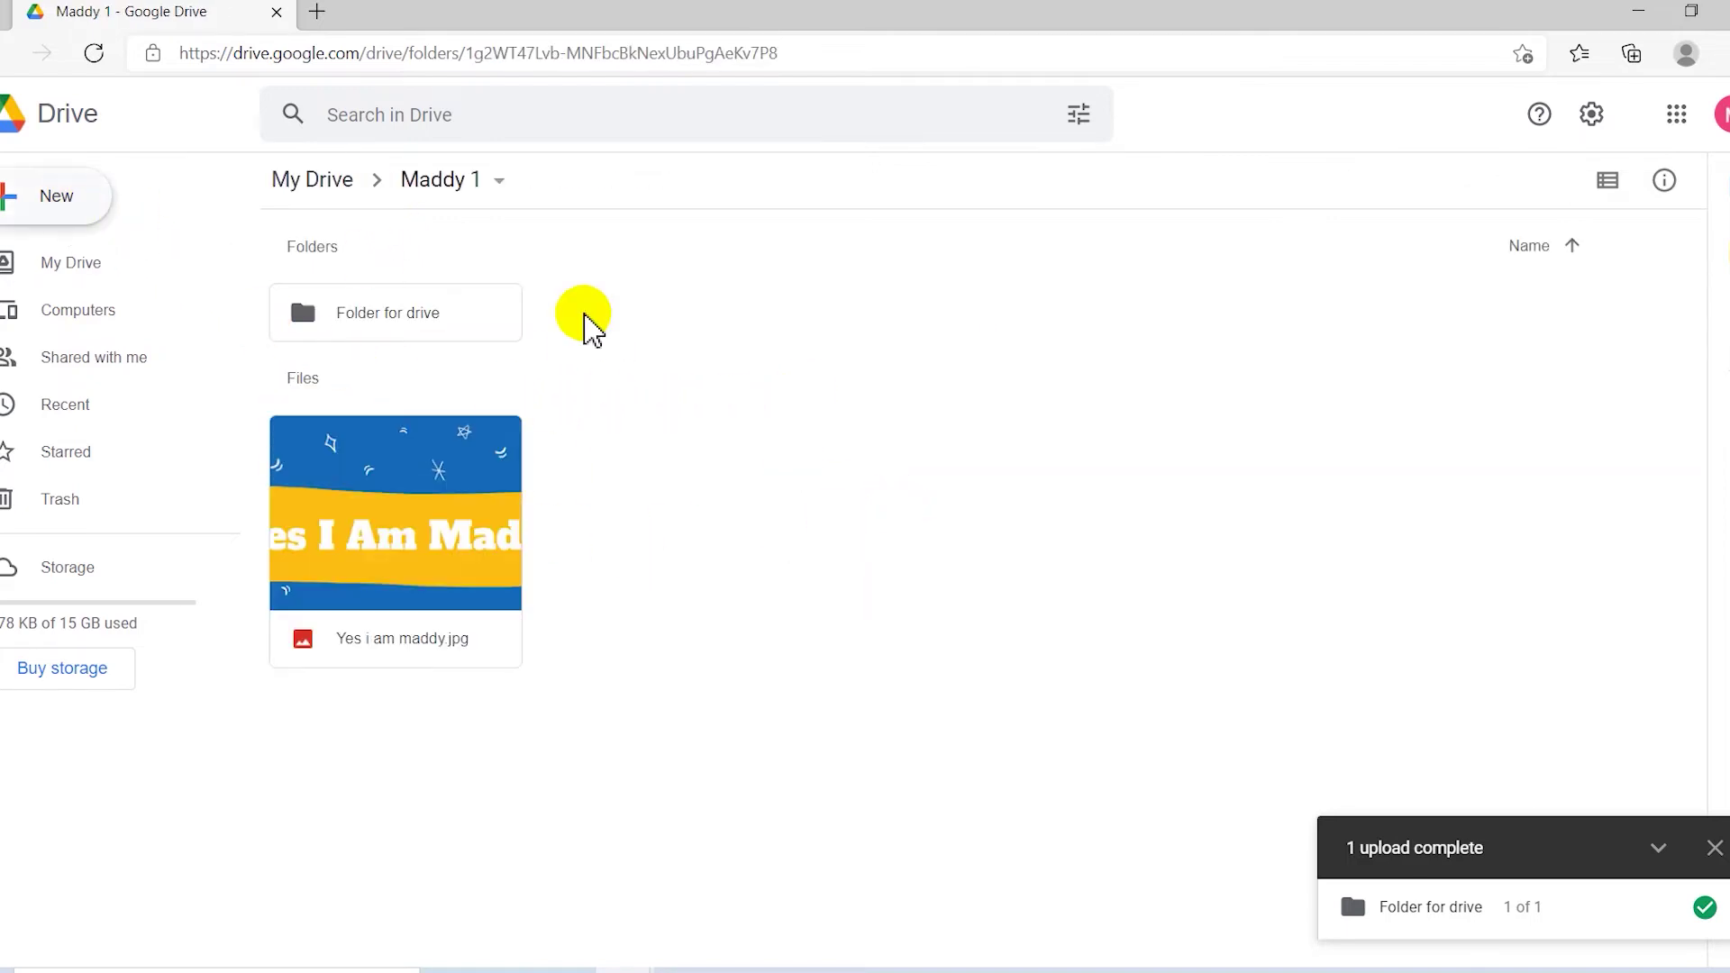
Create a Google Docs document named "Demo Maddy file" in Maddy 1, close it and select it in the folder.
right_click(785, 371)
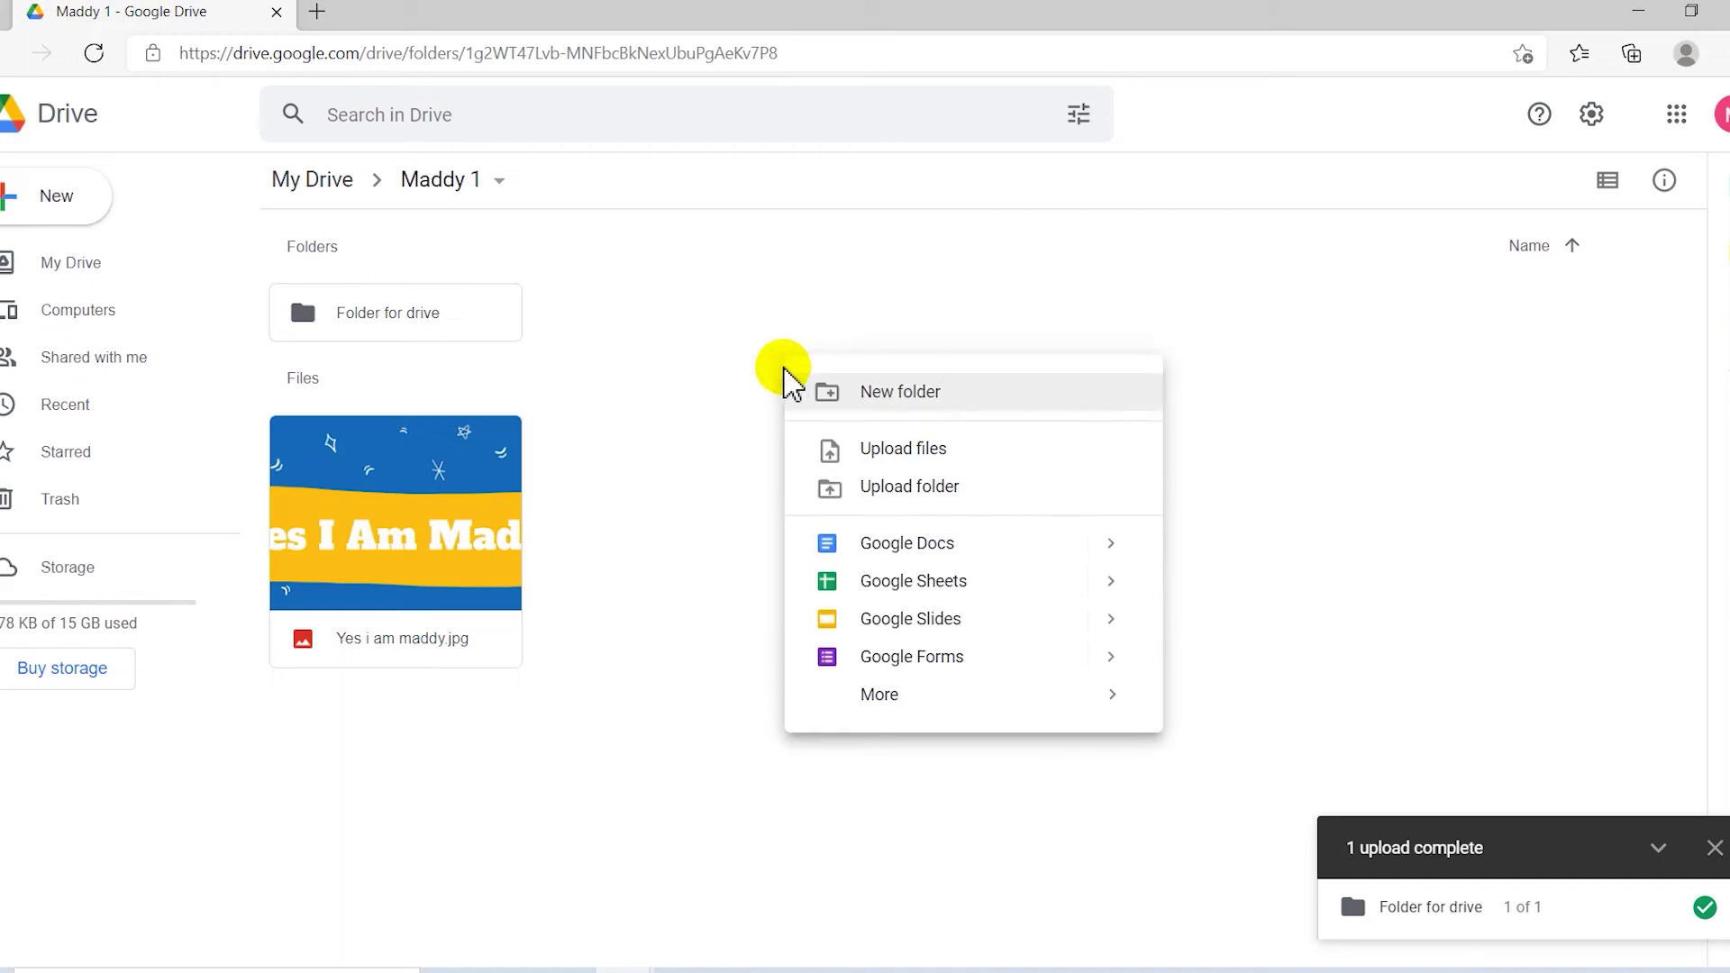
right_click(762, 282)
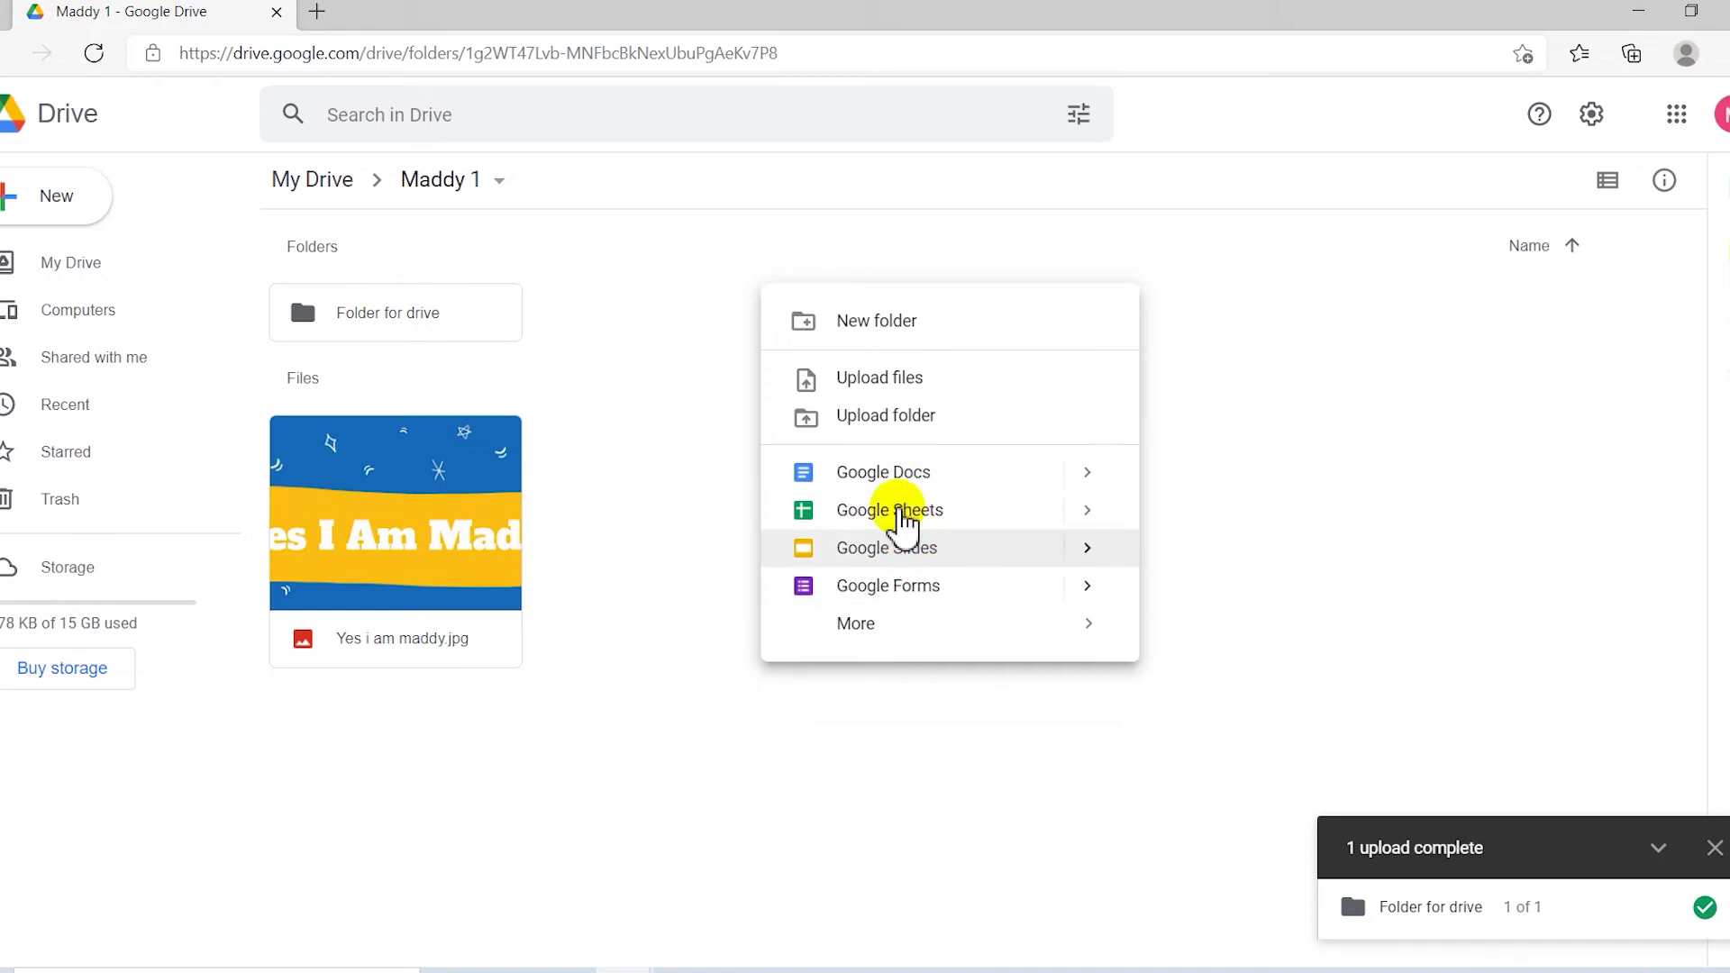
left_click(882, 477)
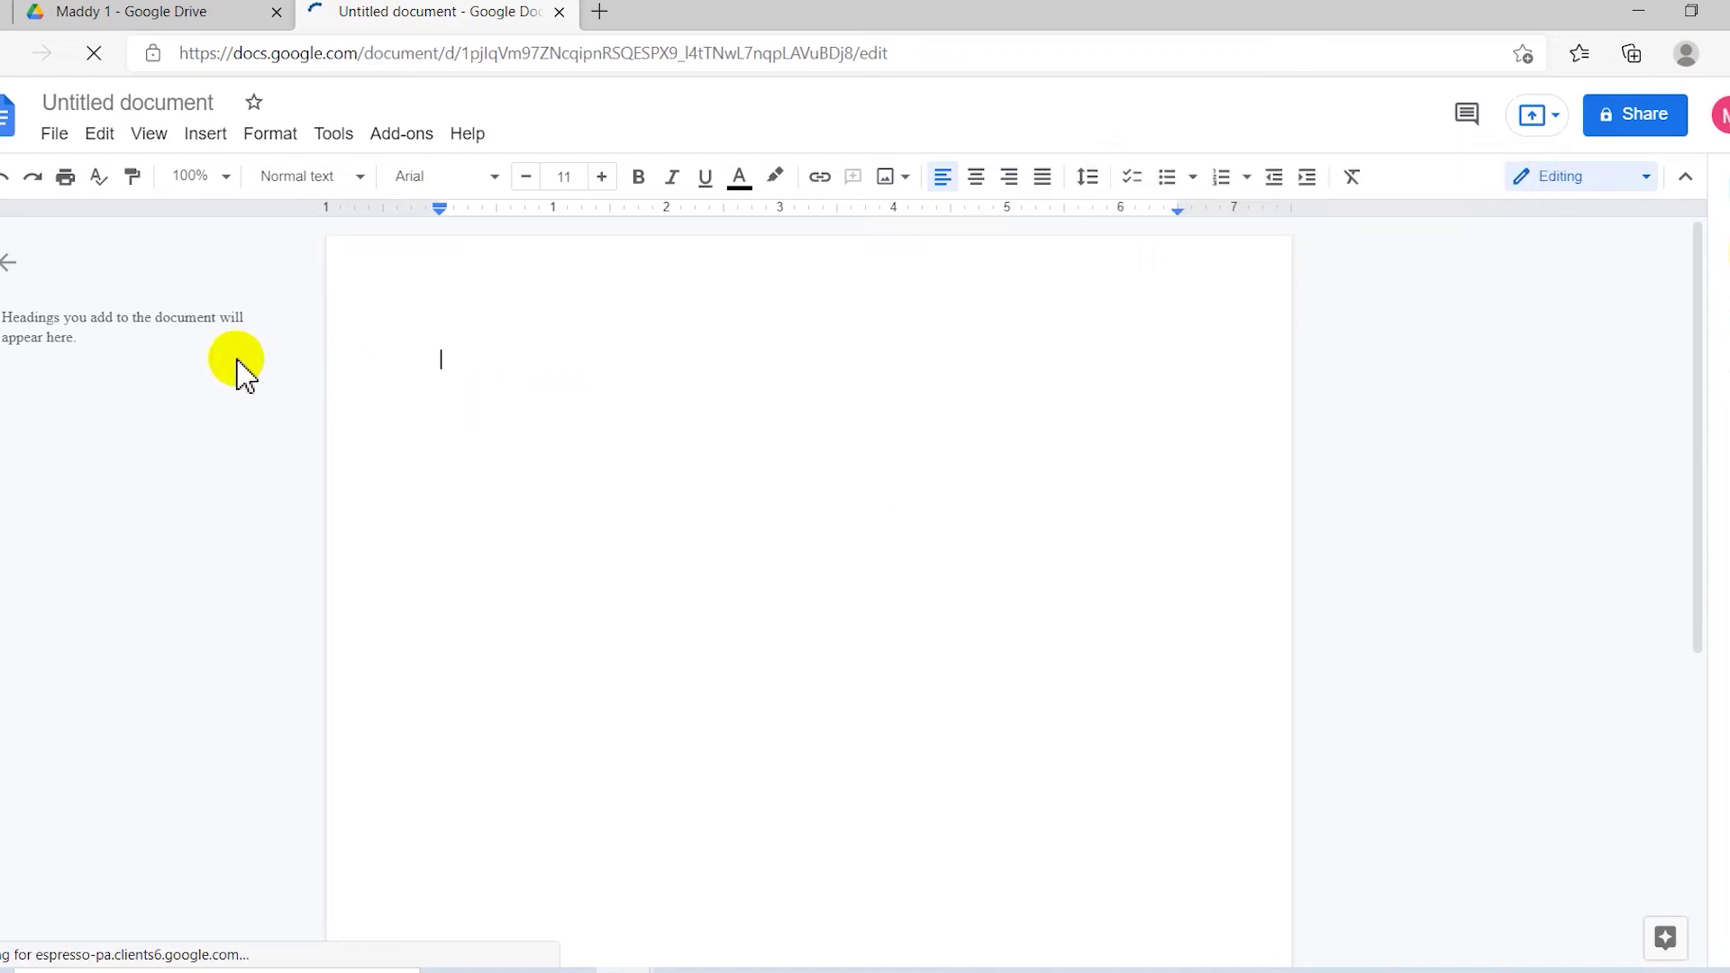
left_click(219, 105)
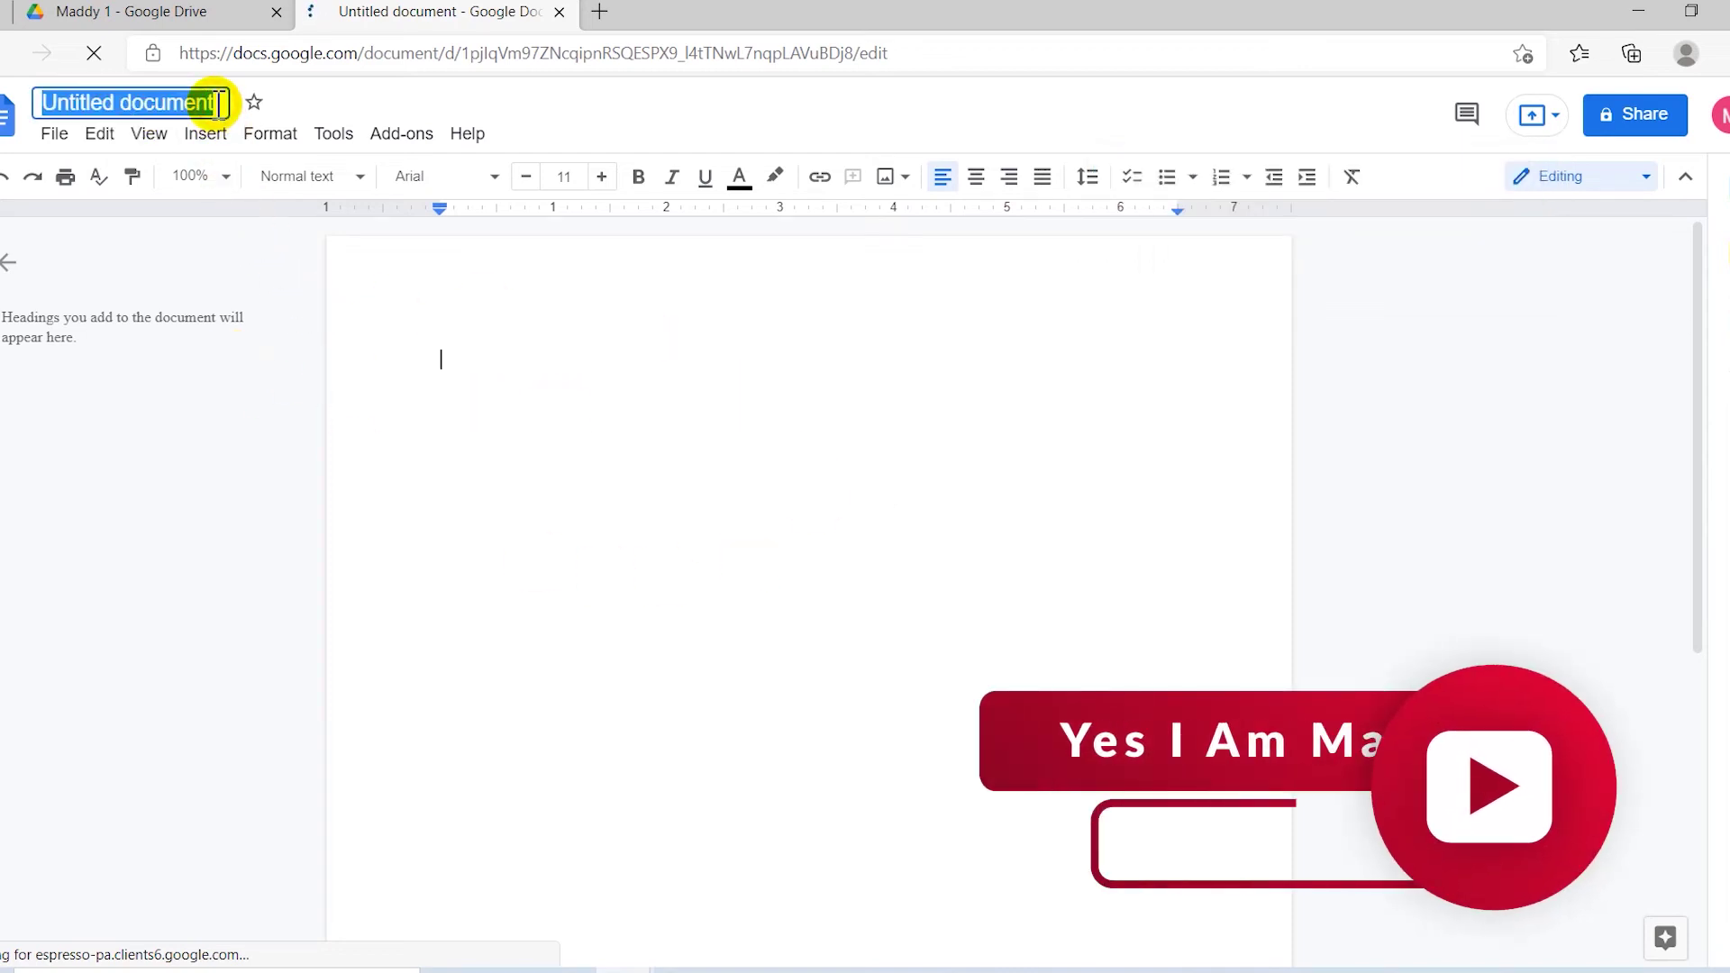
type("Demo Maddy file")
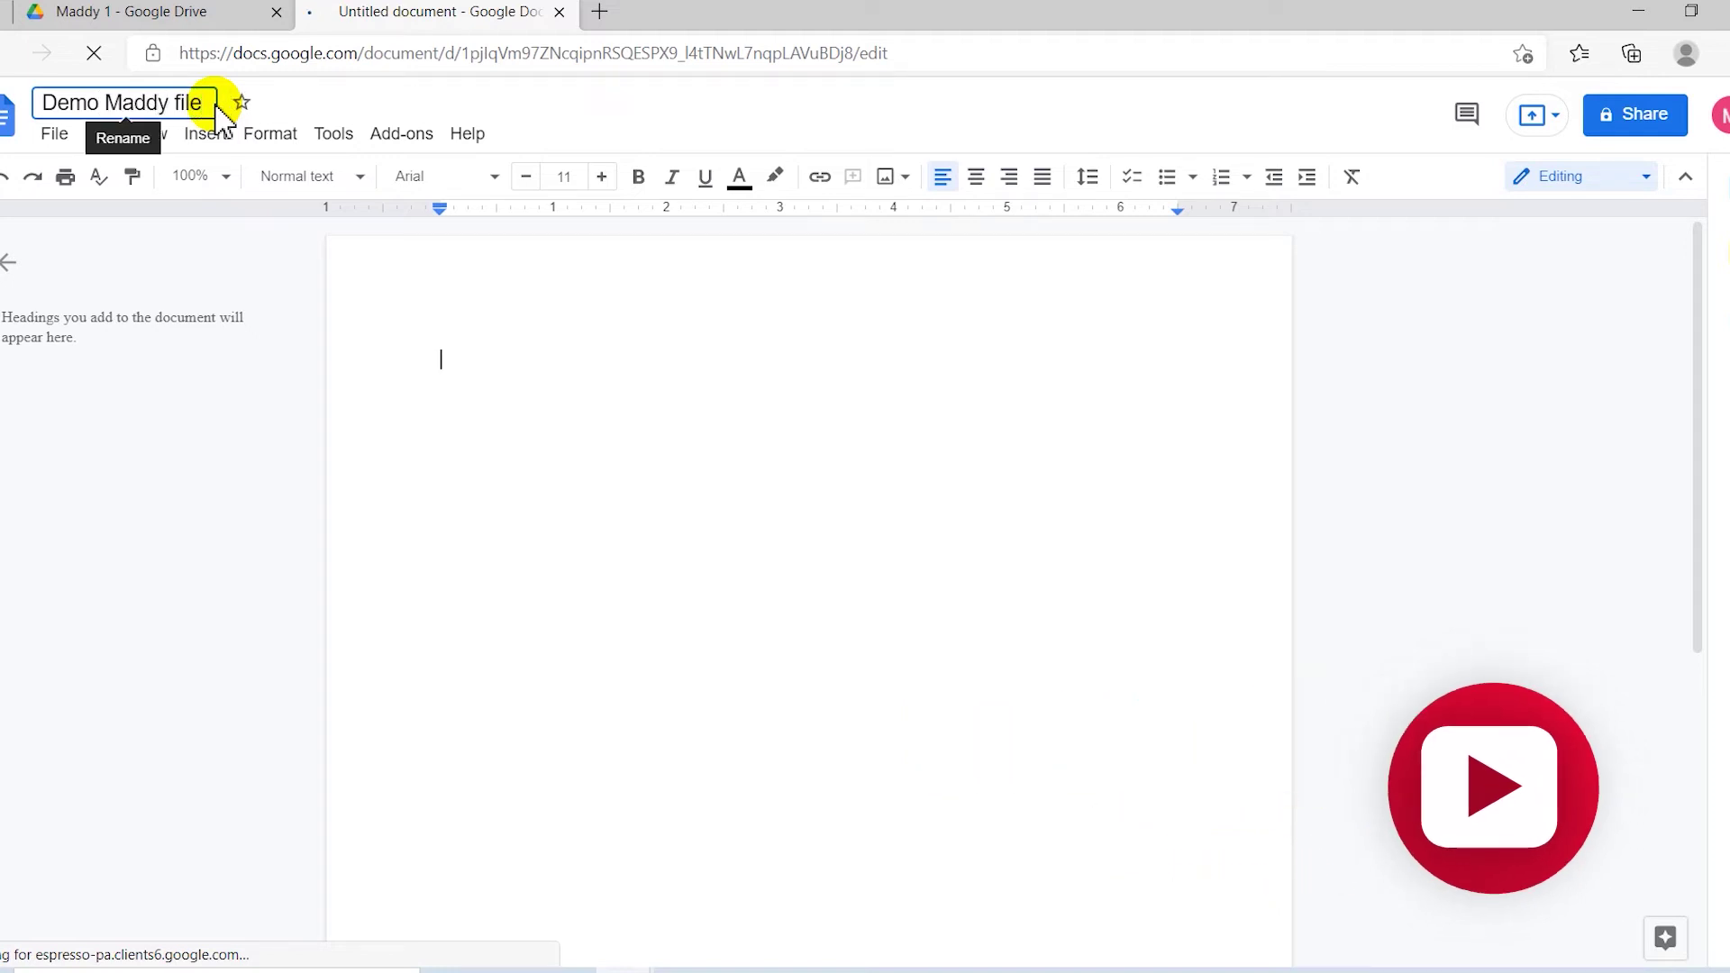
left_click(503, 364)
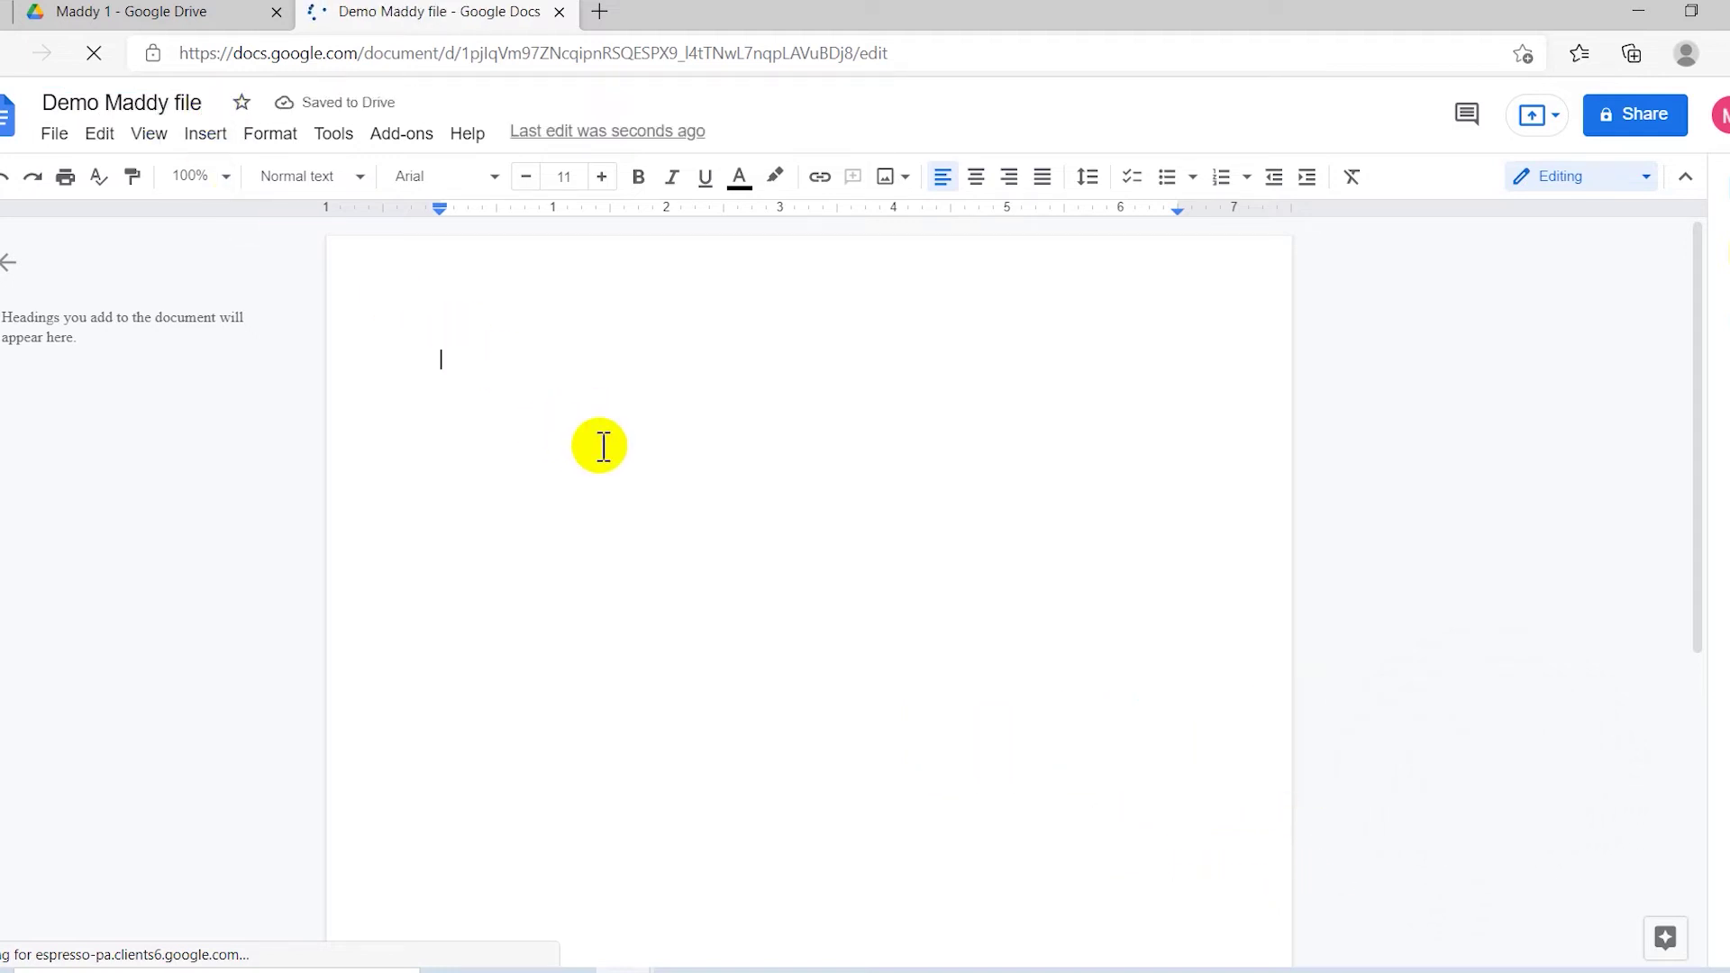
left_click(559, 12)
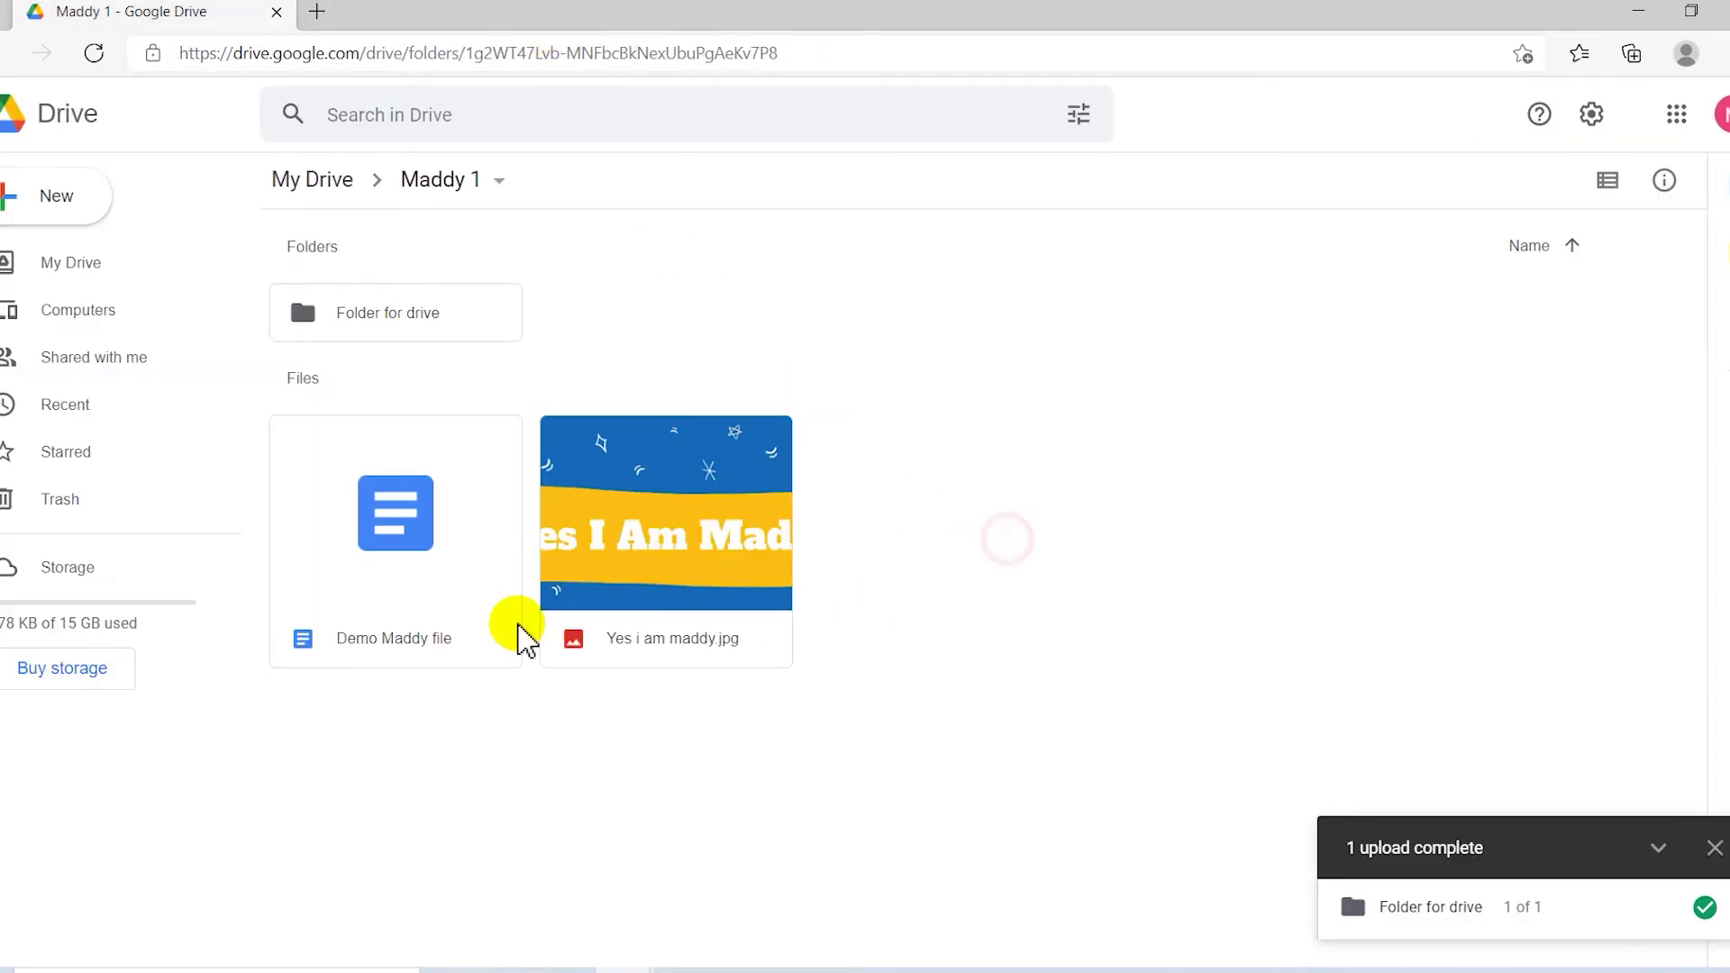
left_click(431, 558)
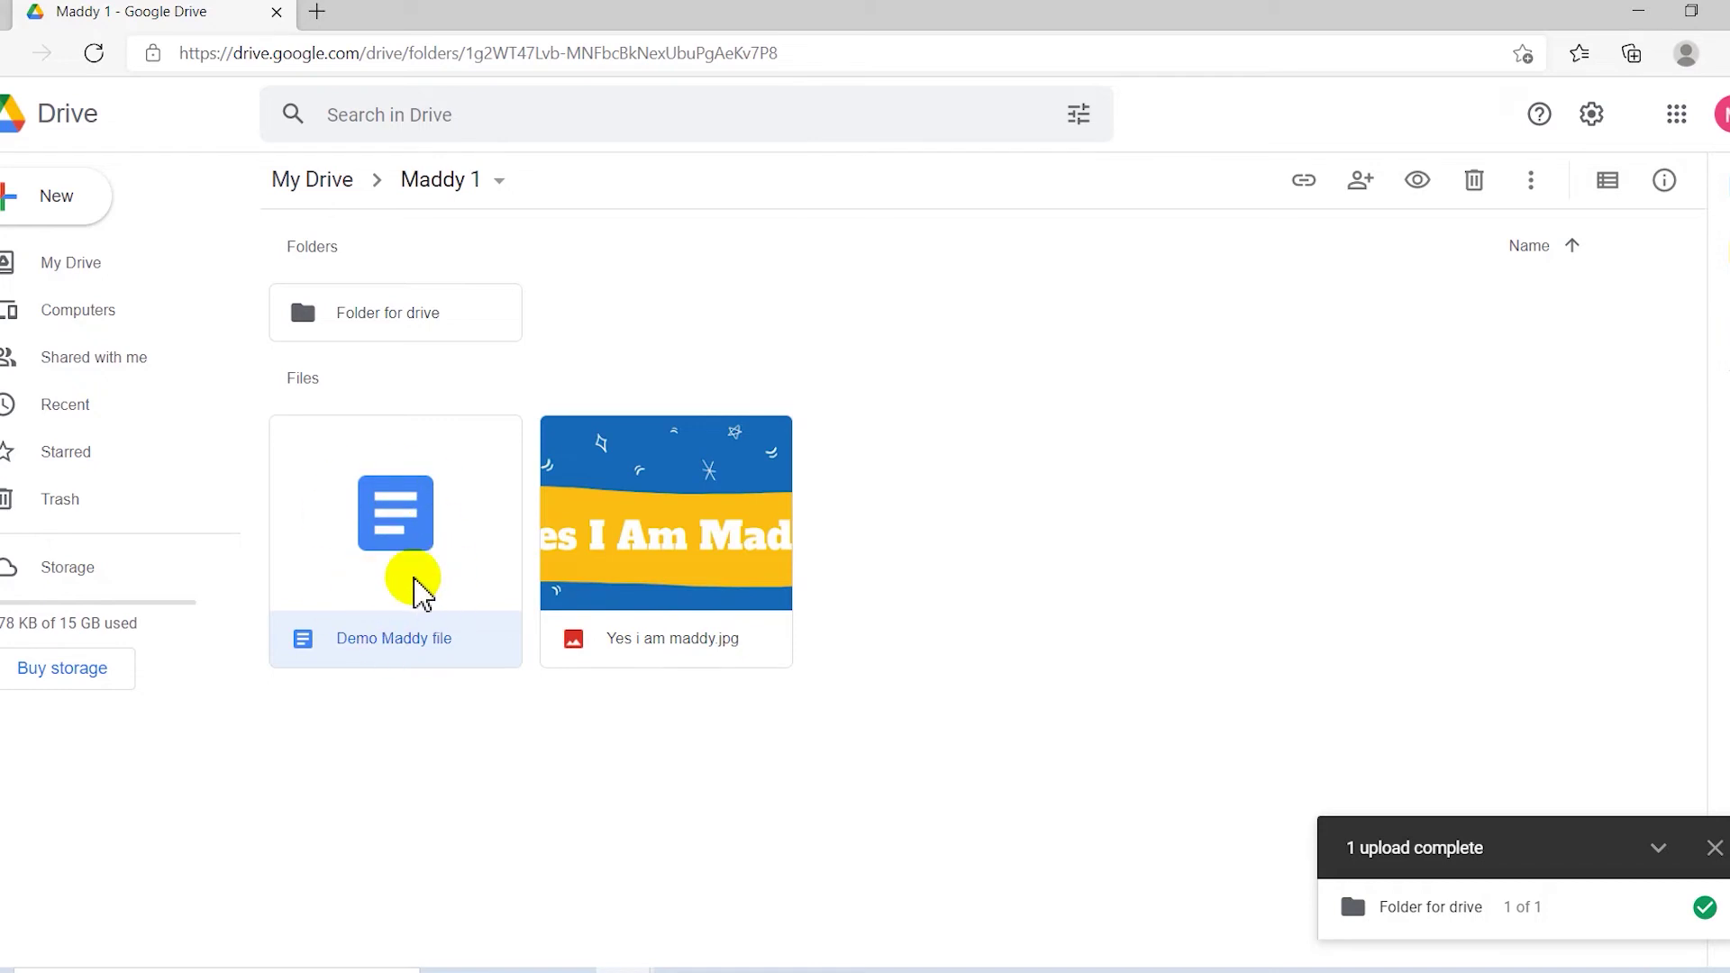
Create a Google Sheets spreadsheet named "Demo sheet for maddy" in Maddy 1, close it and select it in the folder.
left_click(961, 447)
right_click(958, 444)
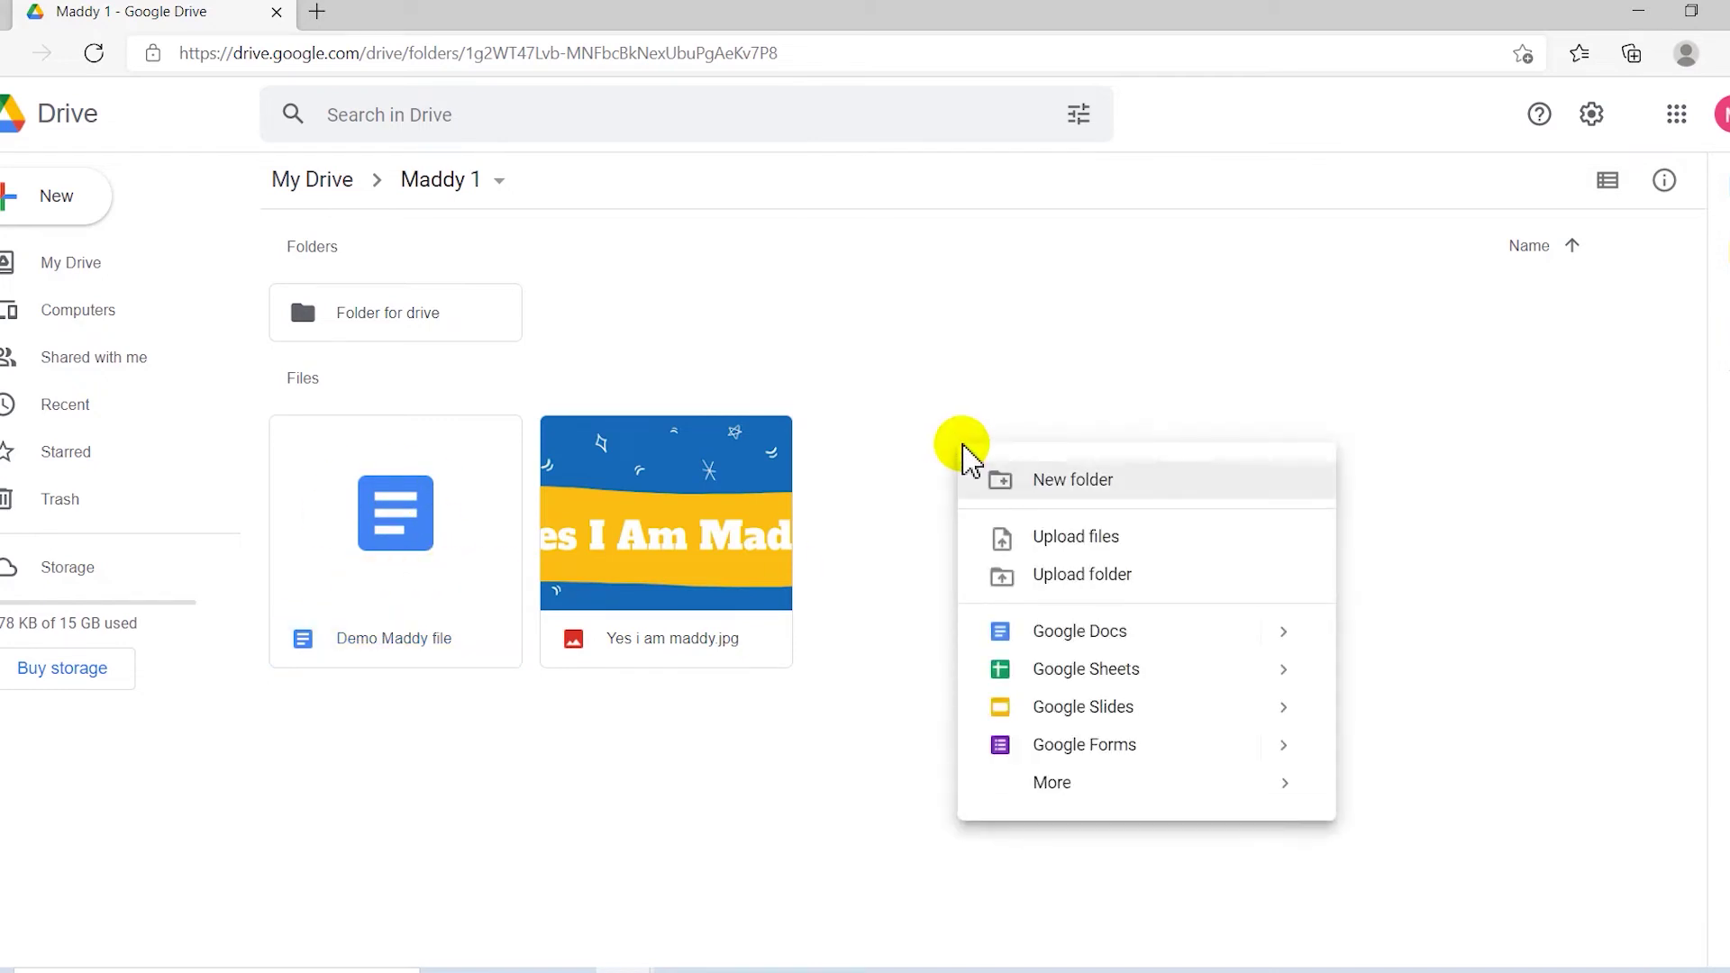
left_click(1139, 667)
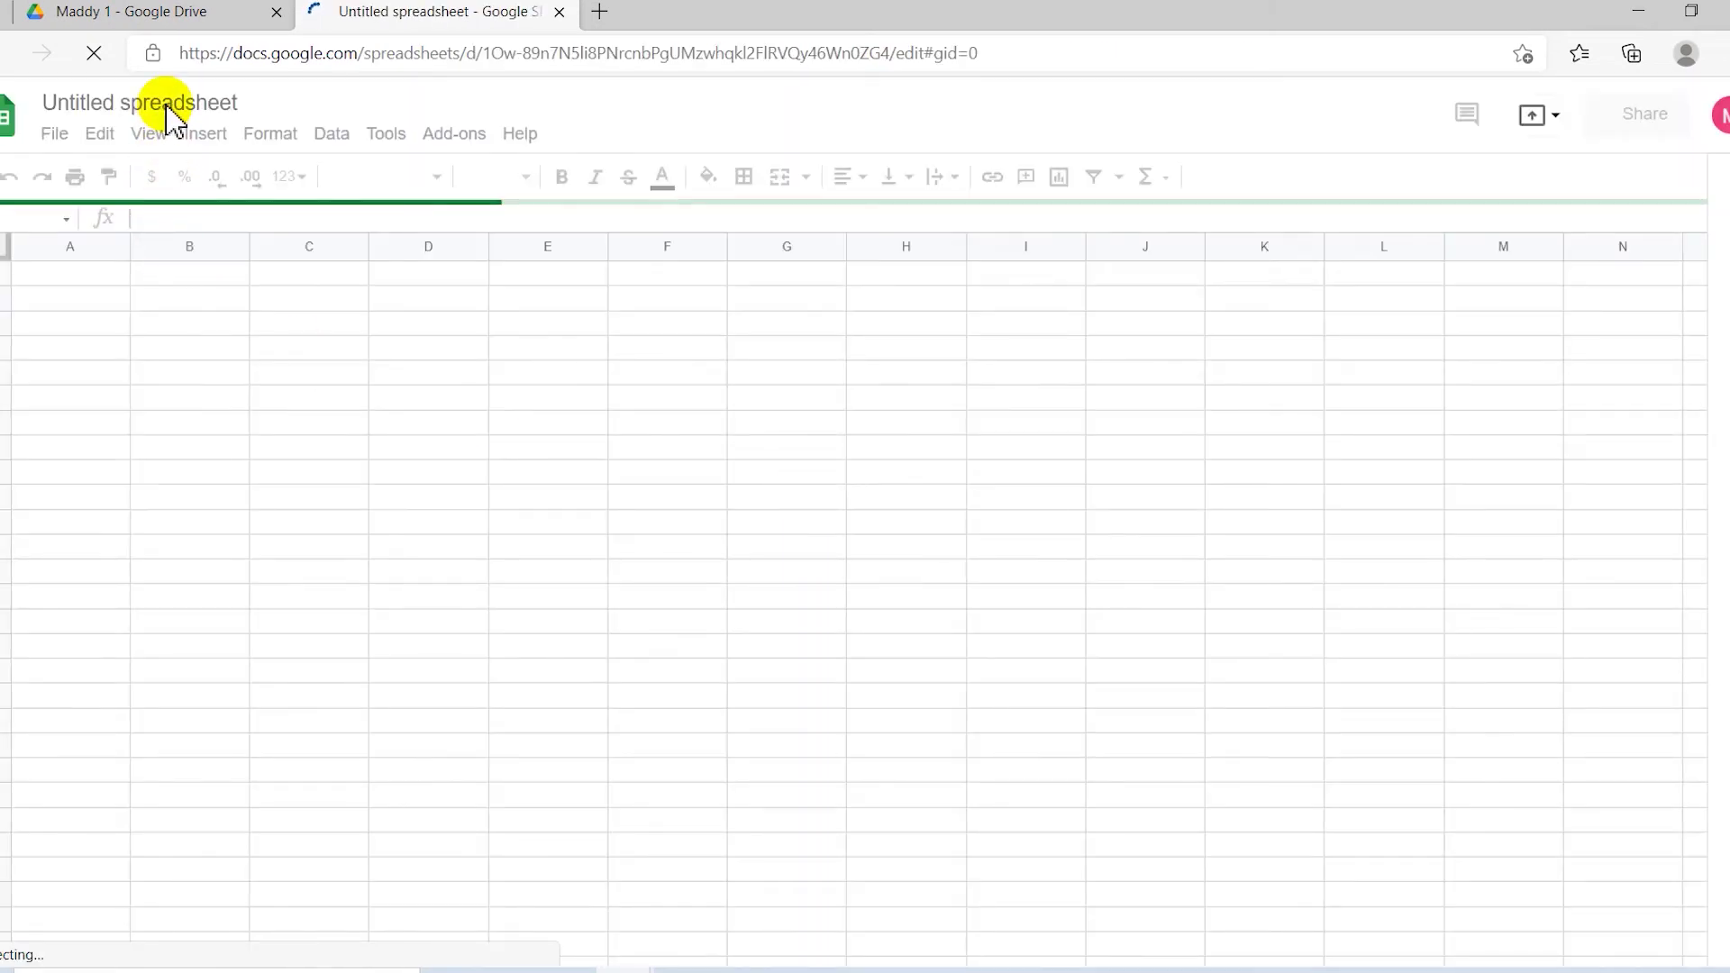
left_click(232, 106)
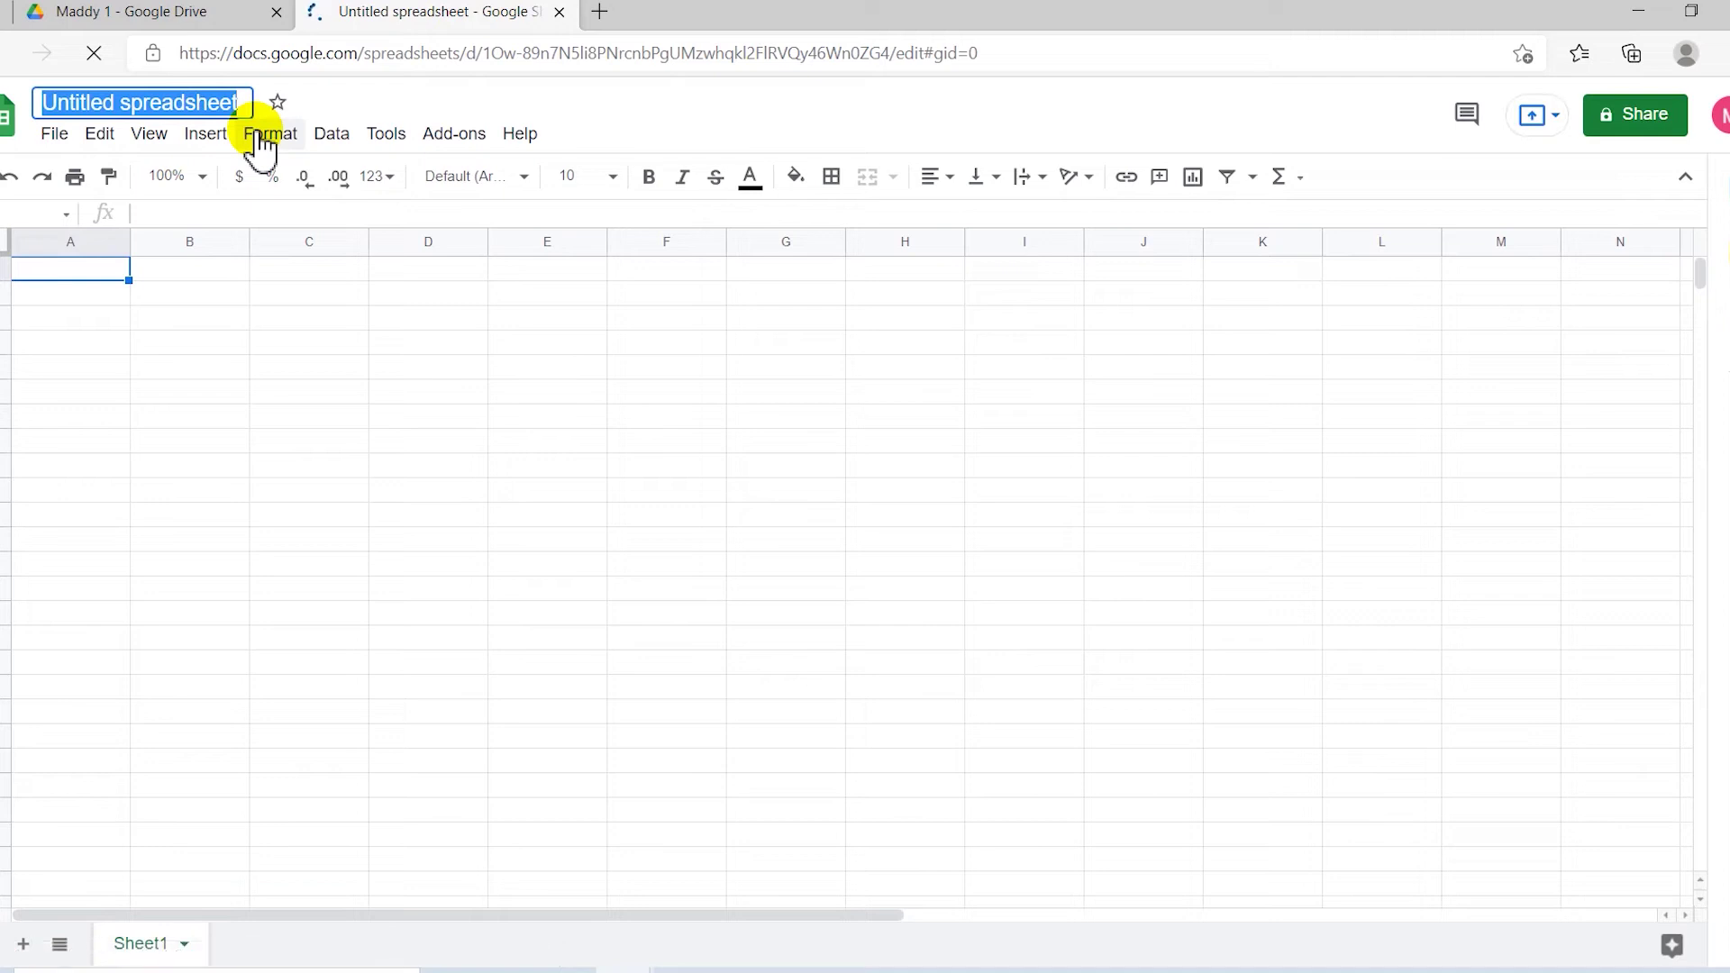
type("Demo sheet for")
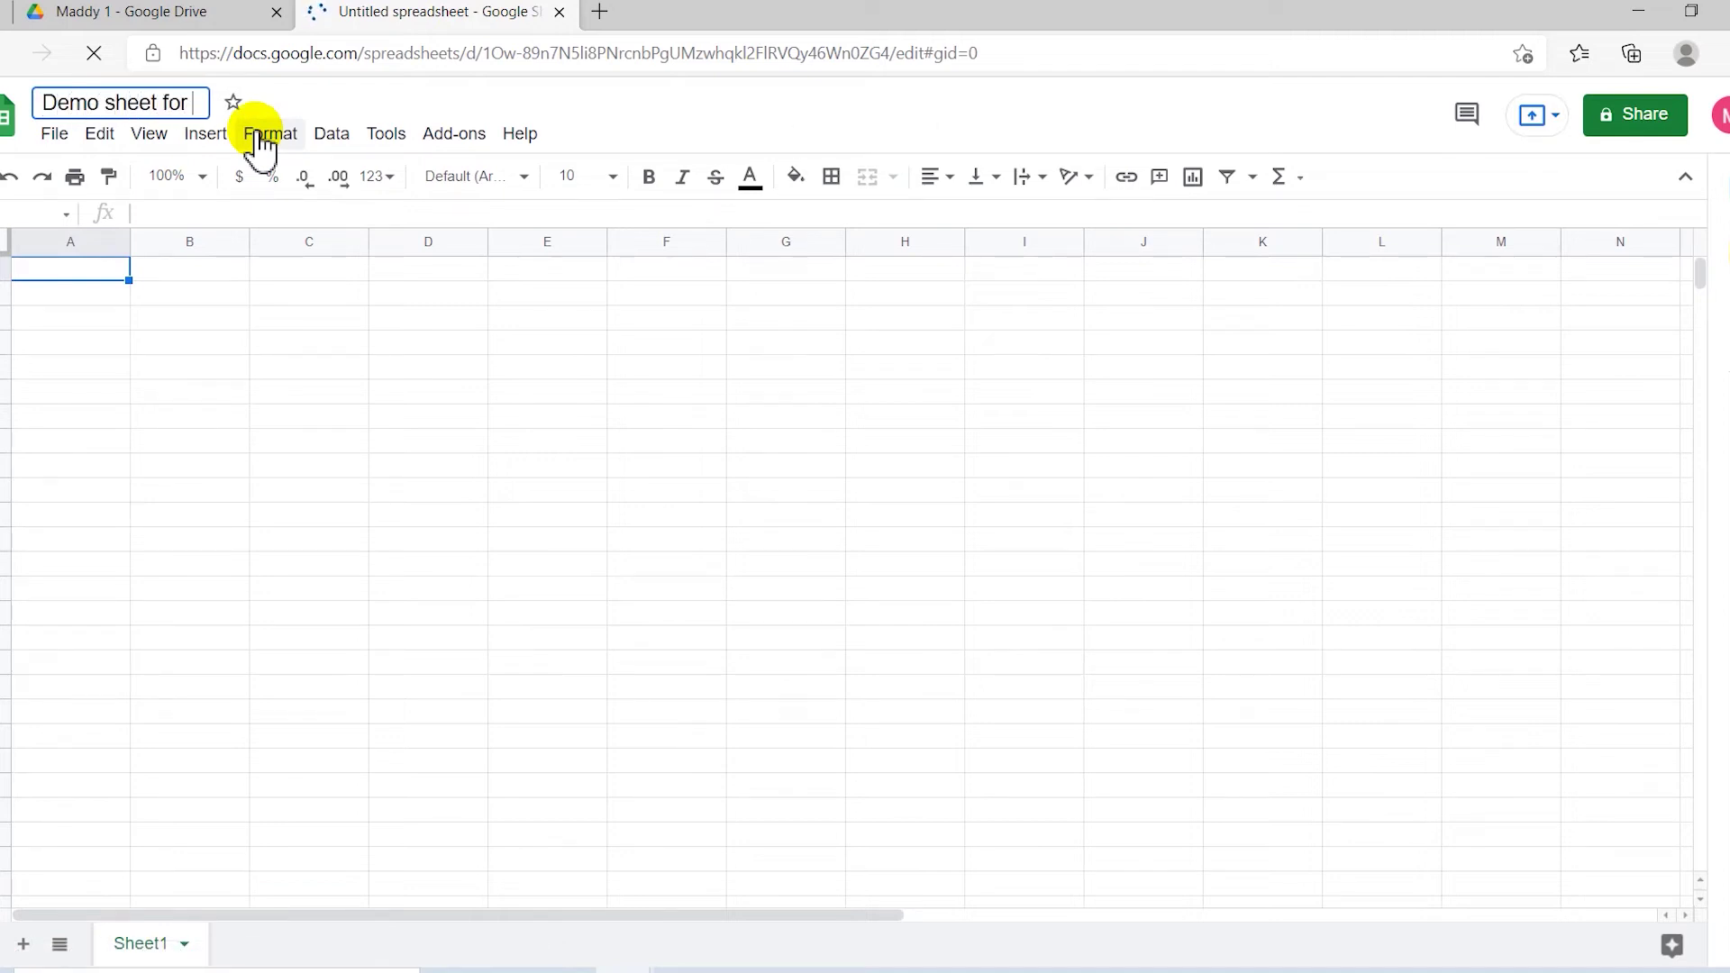
type(" maddy")
key("Return")
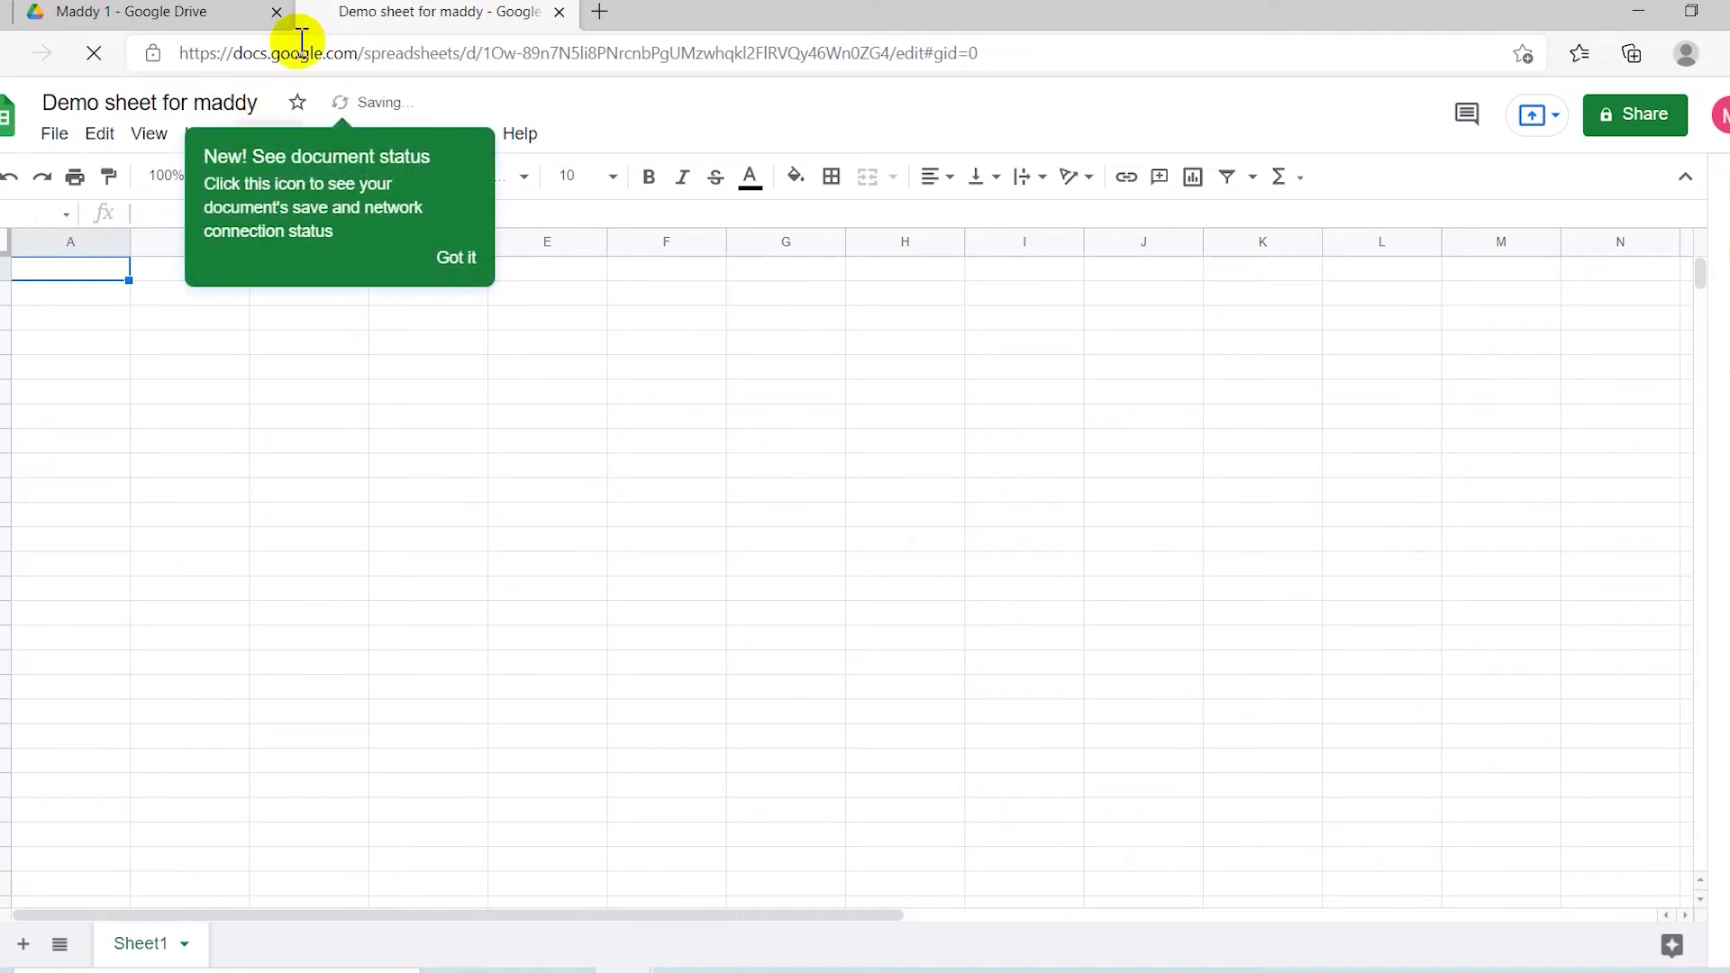
left_click(447, 259)
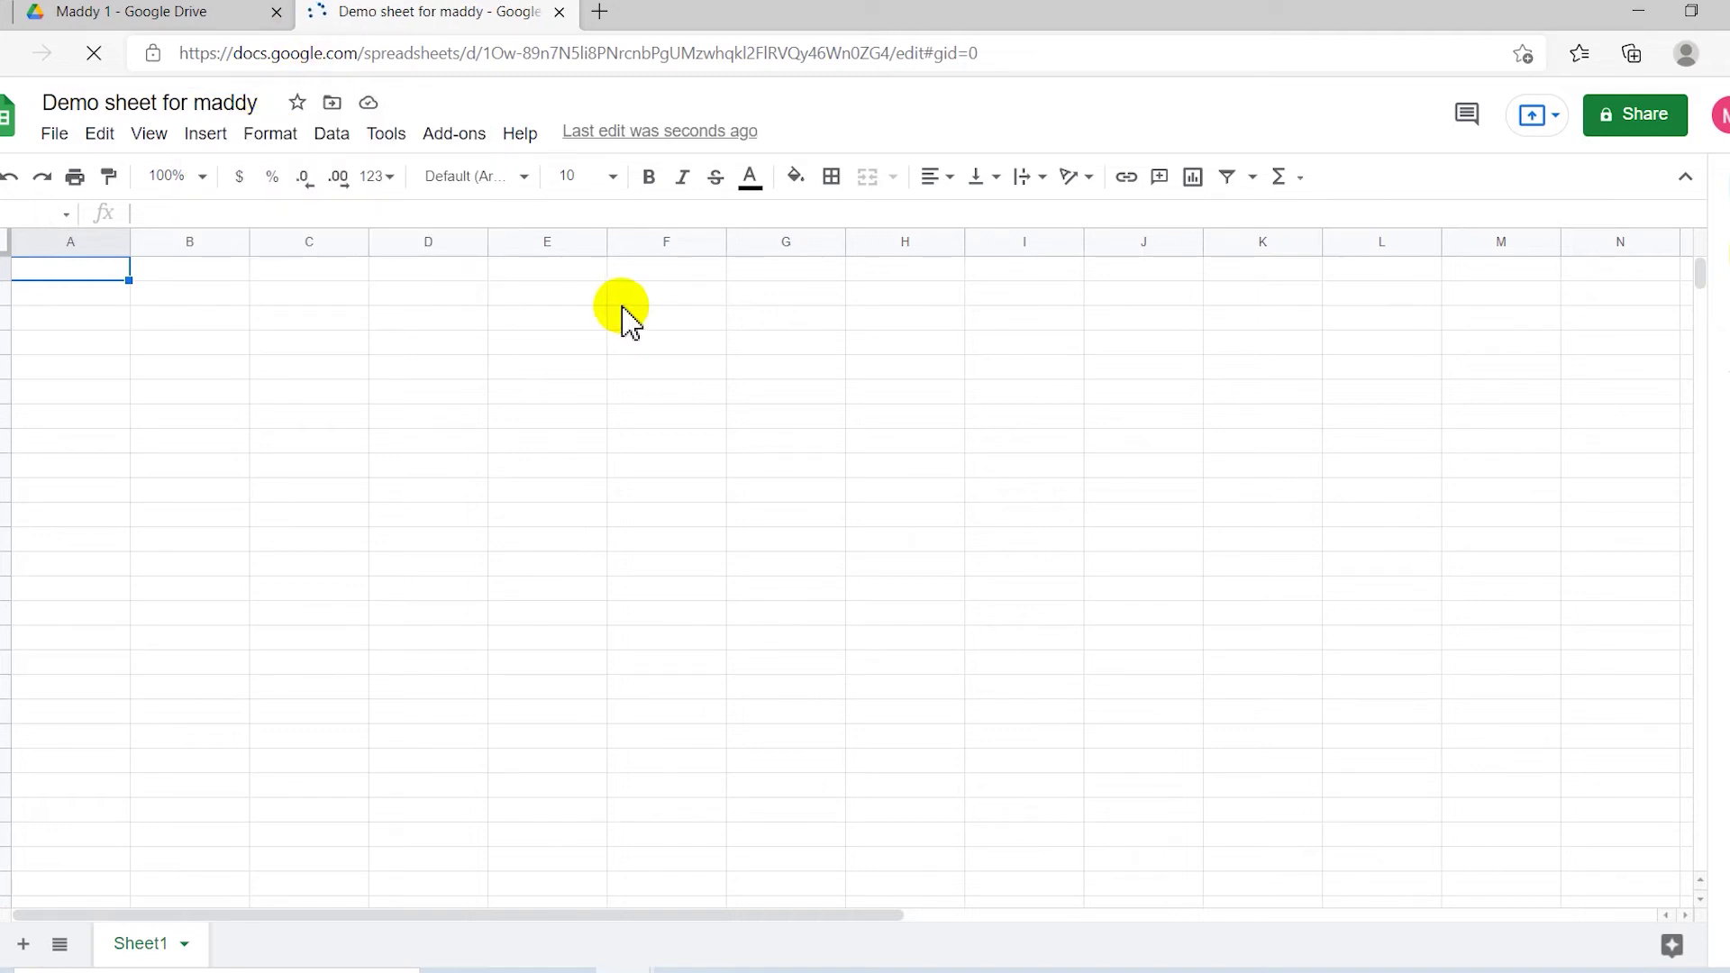
left_click(559, 12)
left_click(1071, 719)
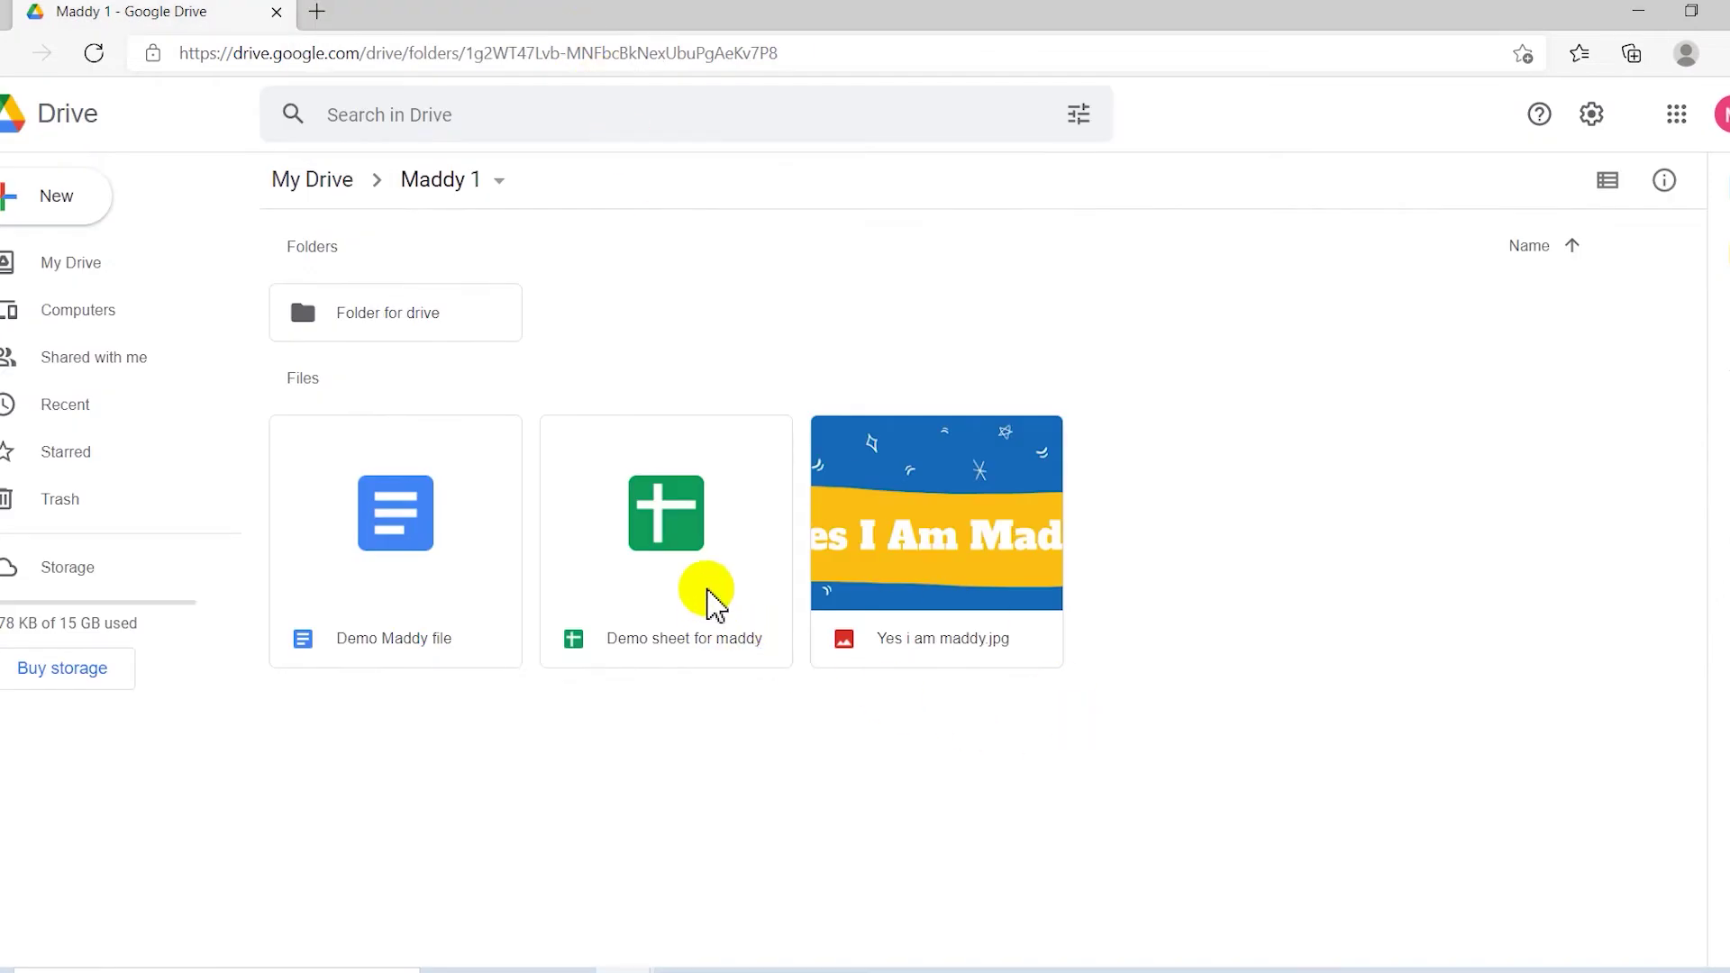
left_click(713, 554)
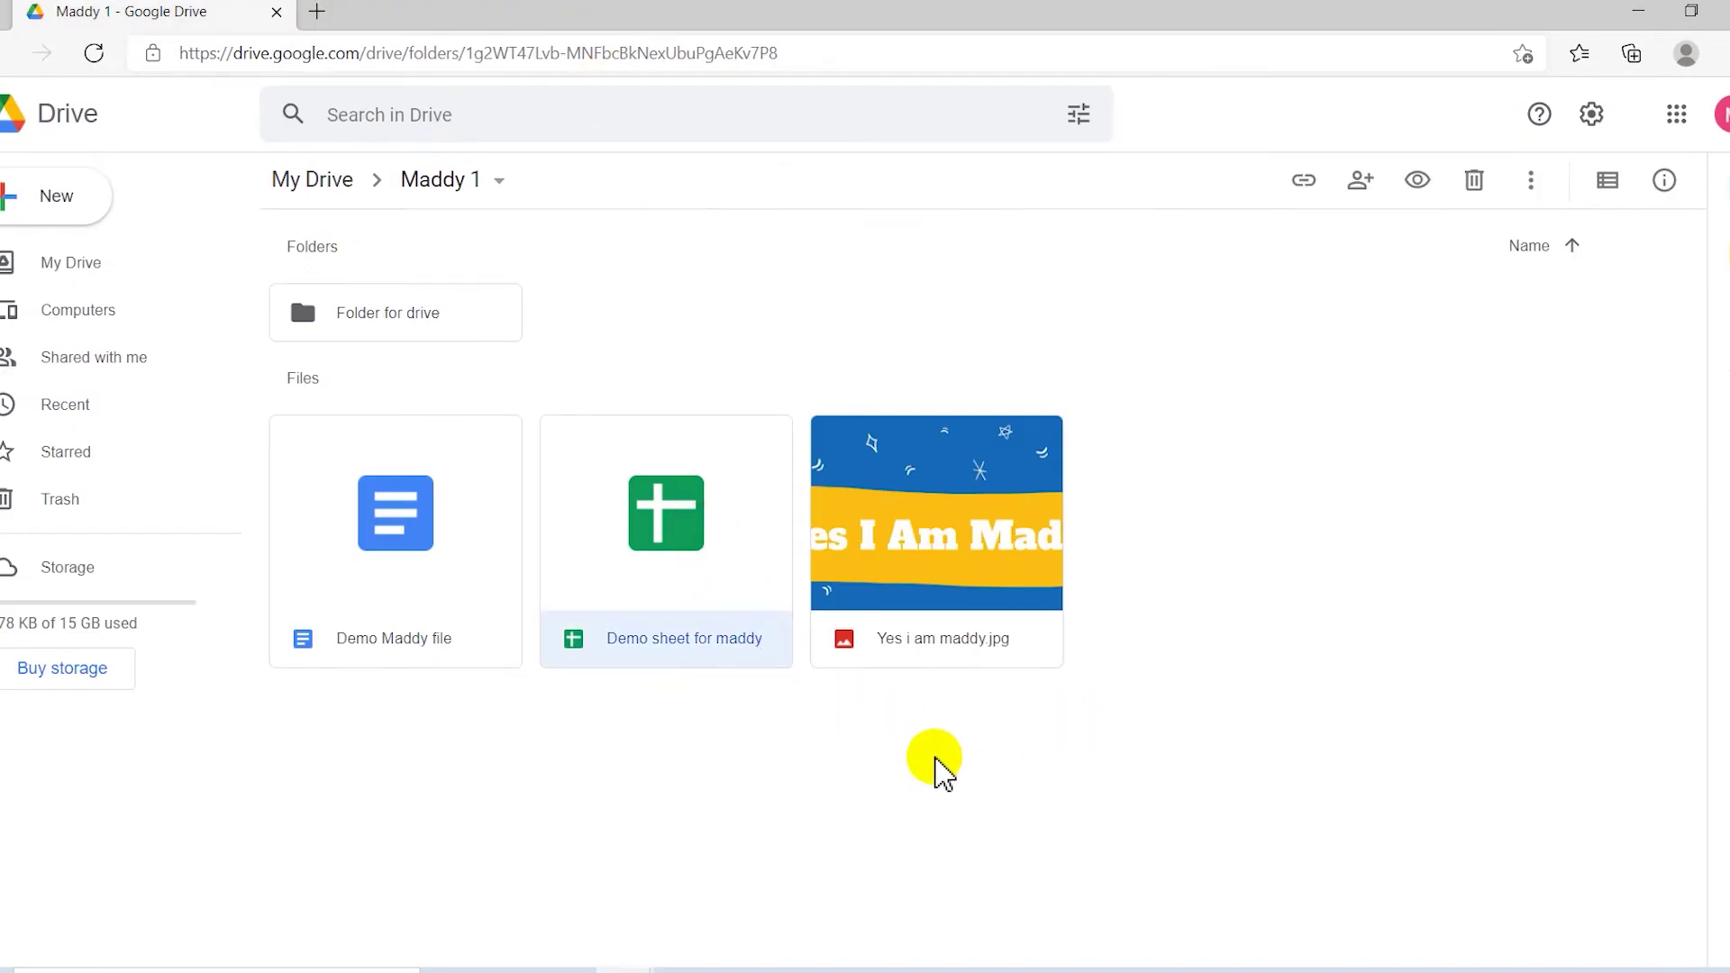
Check the additional app types available for new items in the Maddy 1 folder and dismiss the options.
right_click(1267, 559)
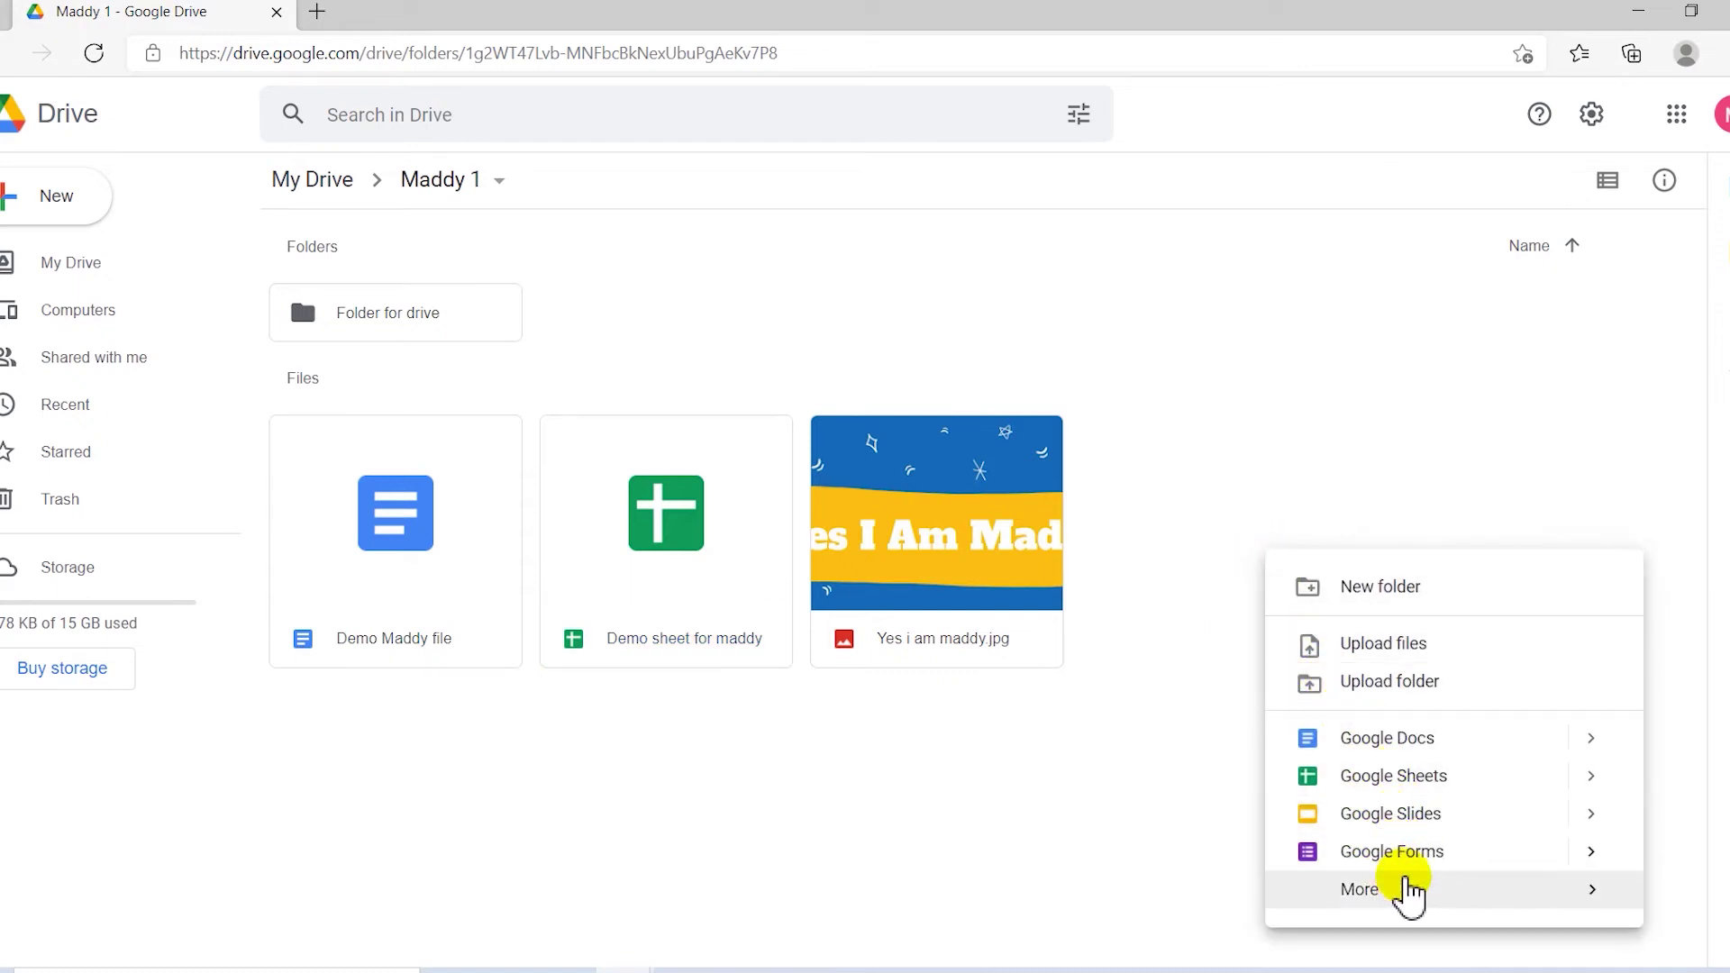
mouse_move(1576, 892)
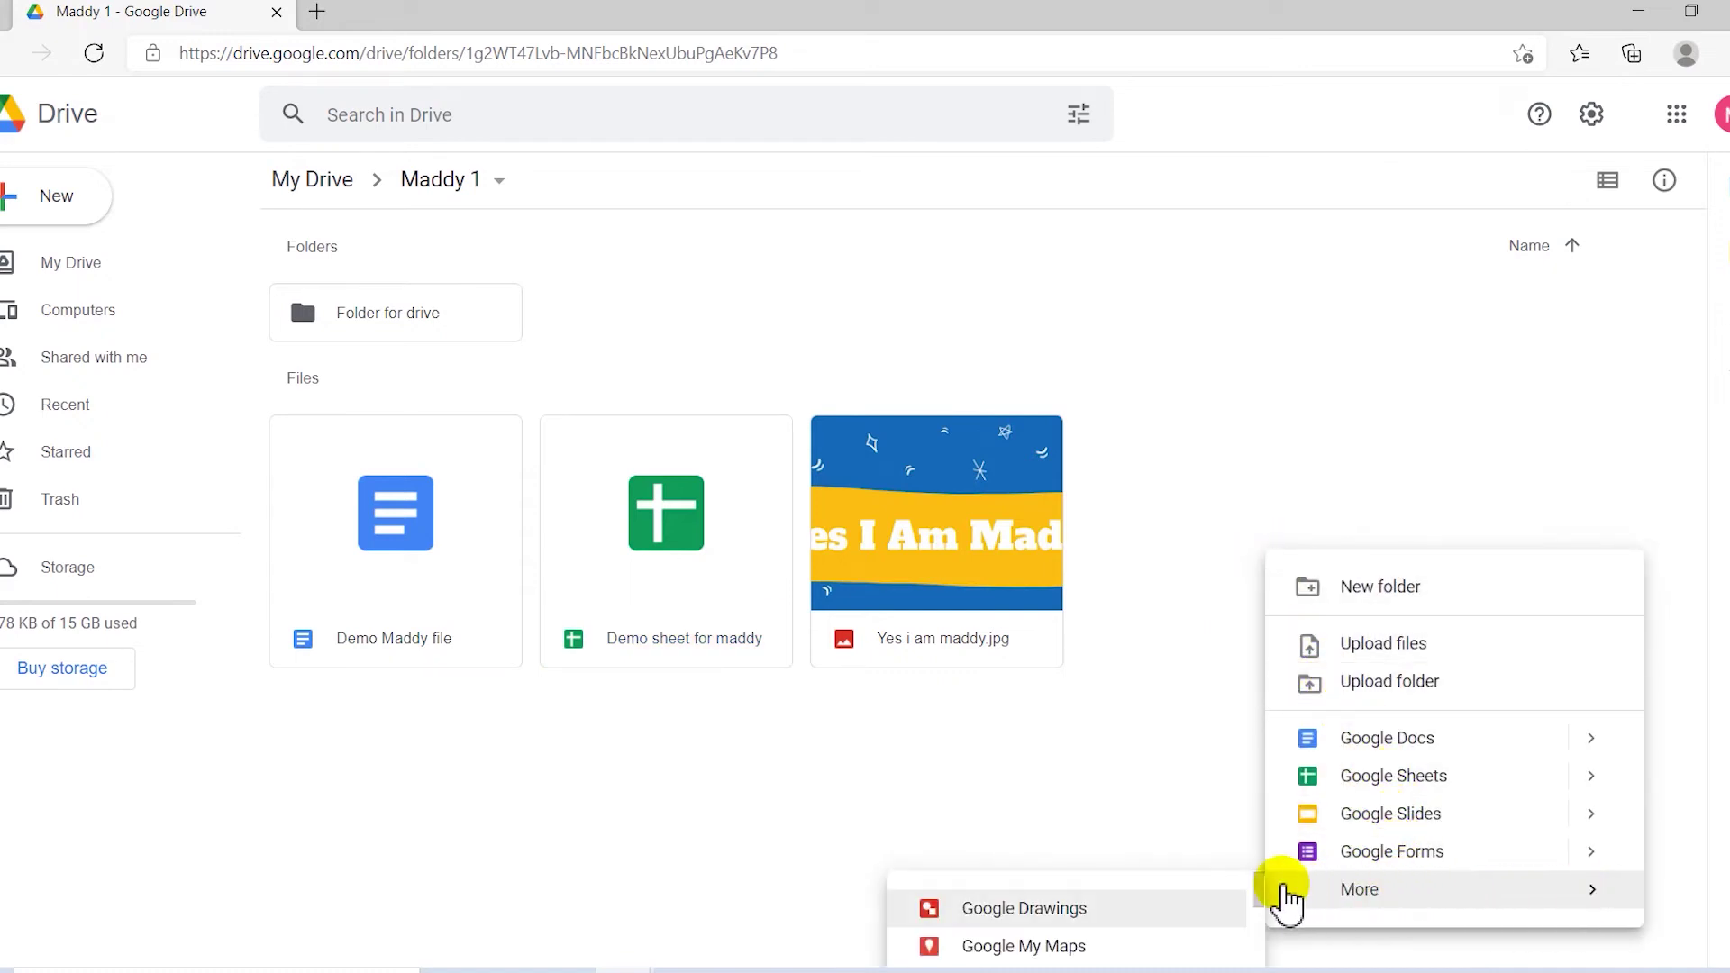
left_click(967, 756)
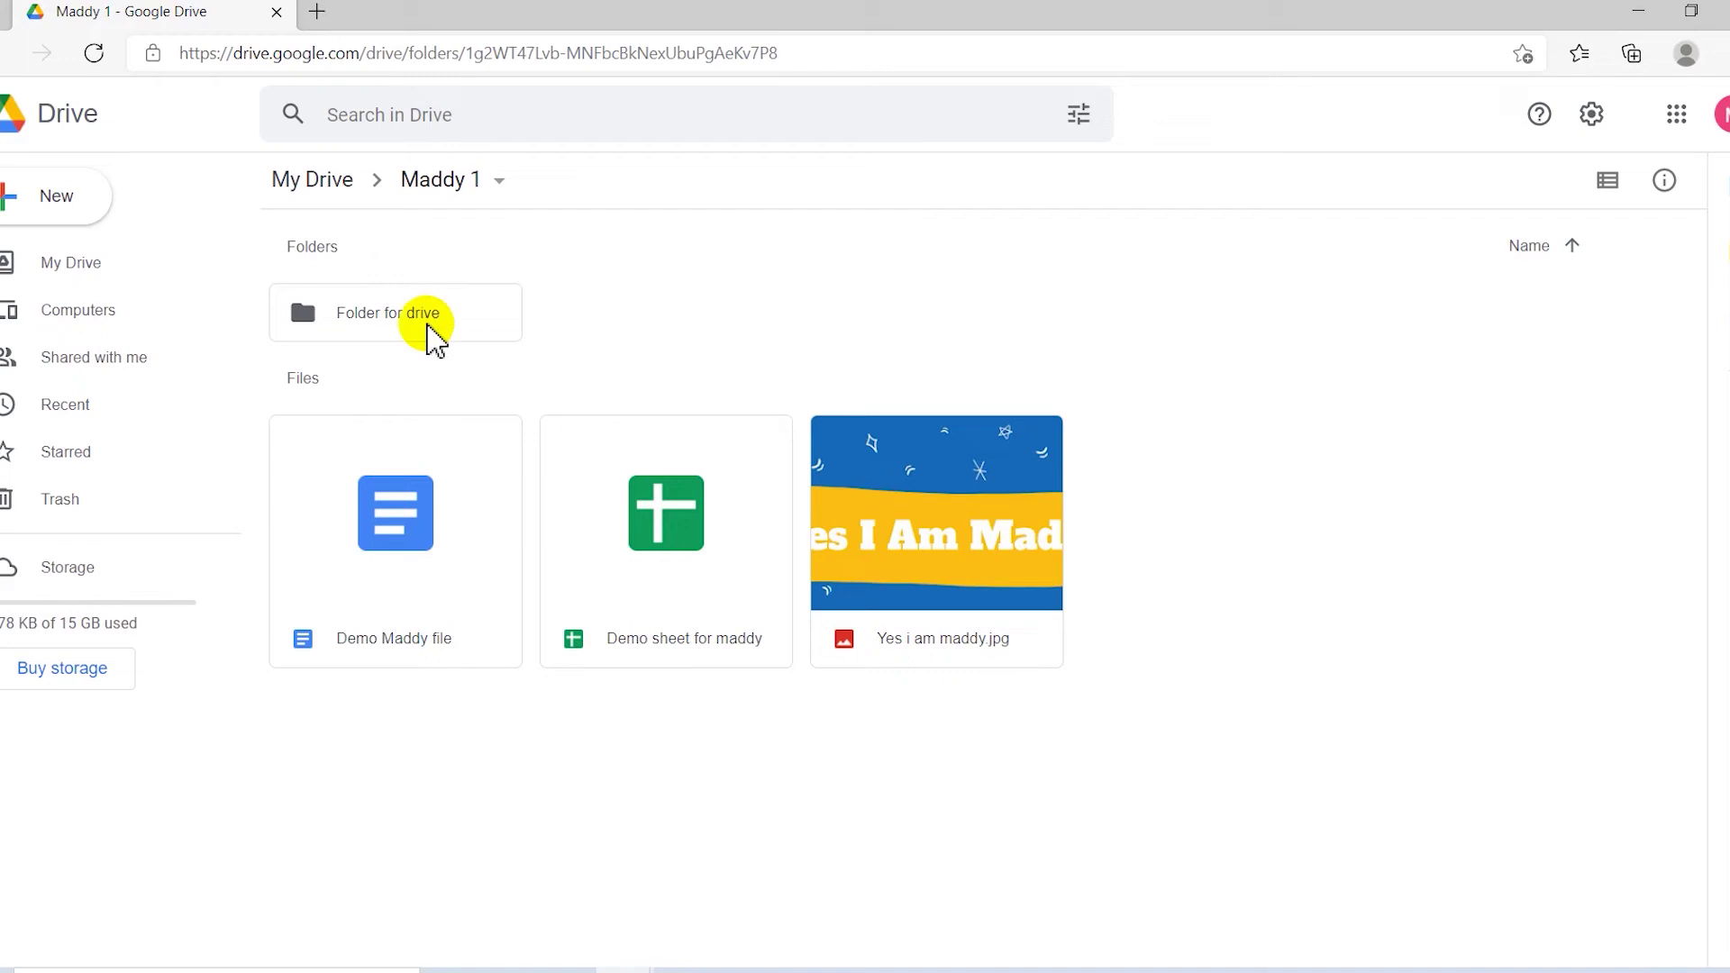
Go back to My Drive, reopen Maddy 1 and review its items, selecting the image and "Folder for drive".
left_click(336, 184)
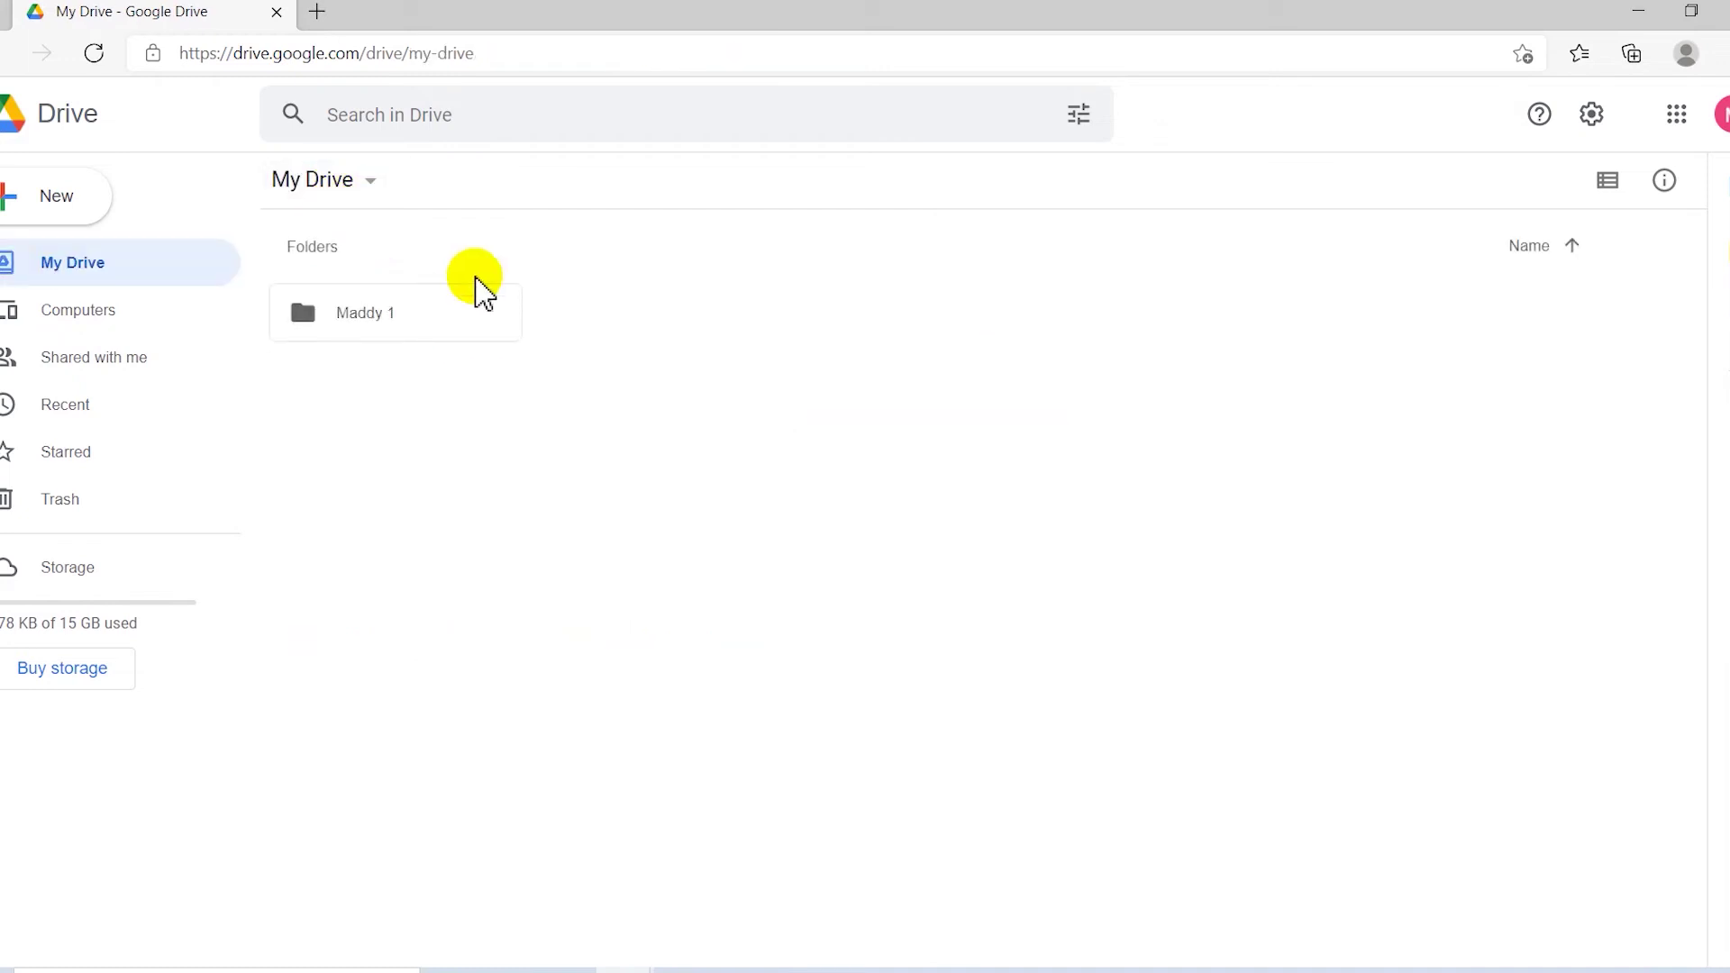
left_click(376, 331)
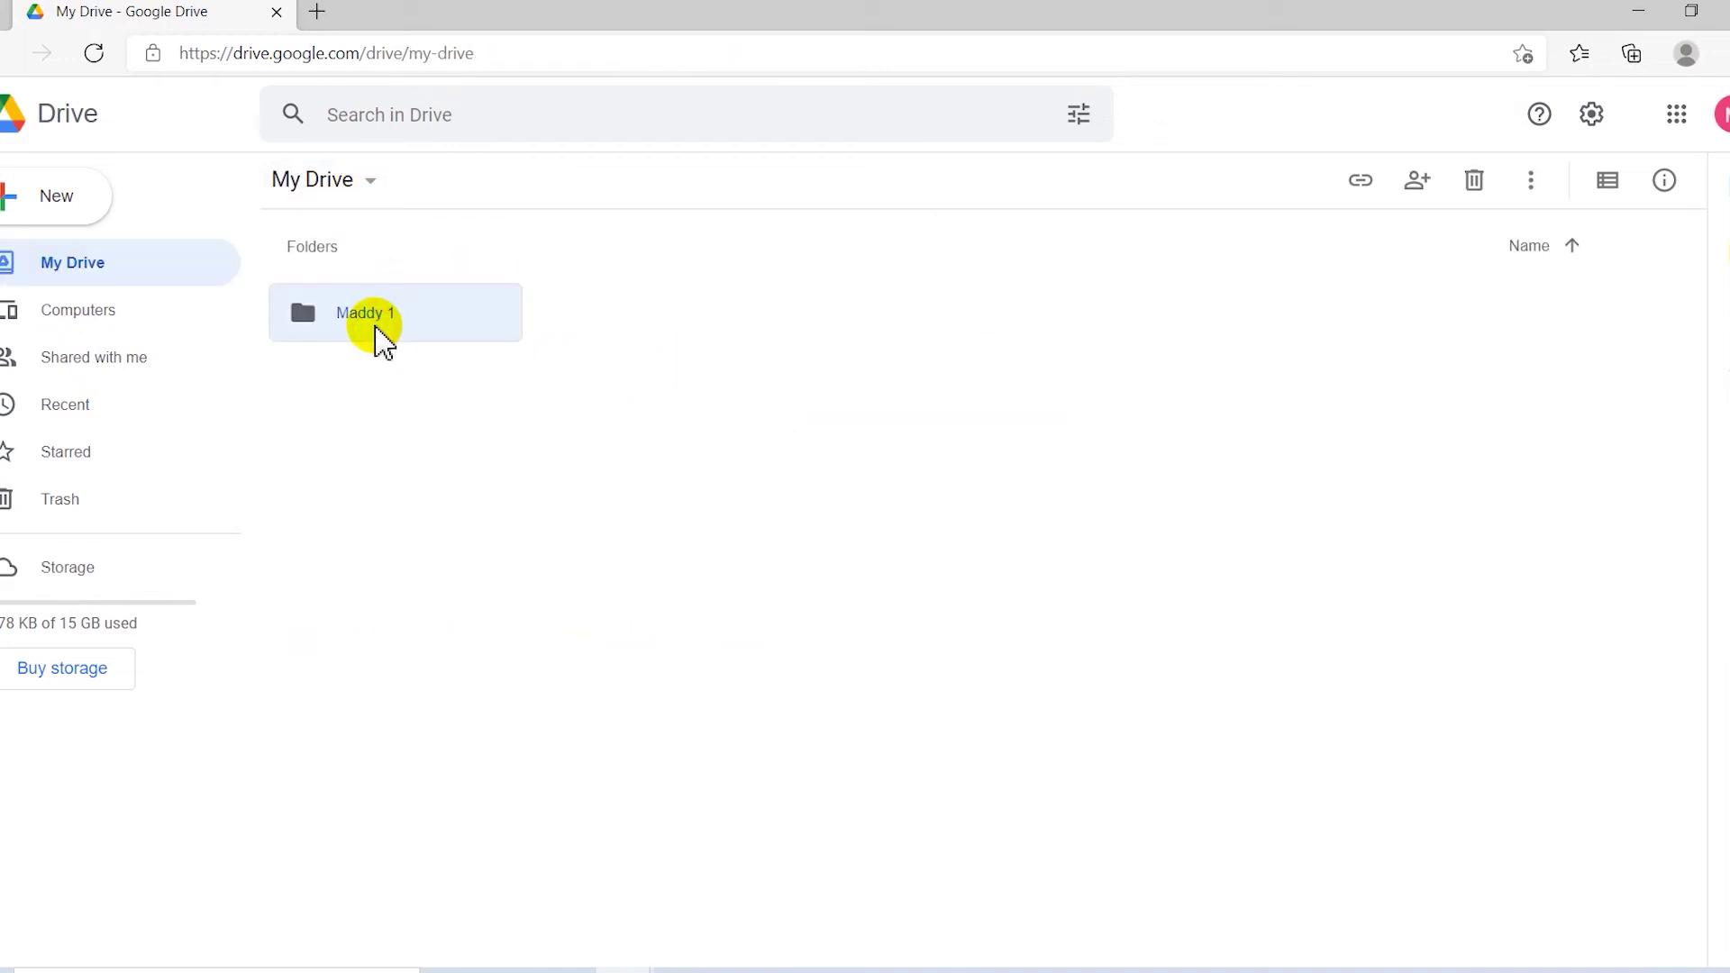
double_click(379, 324)
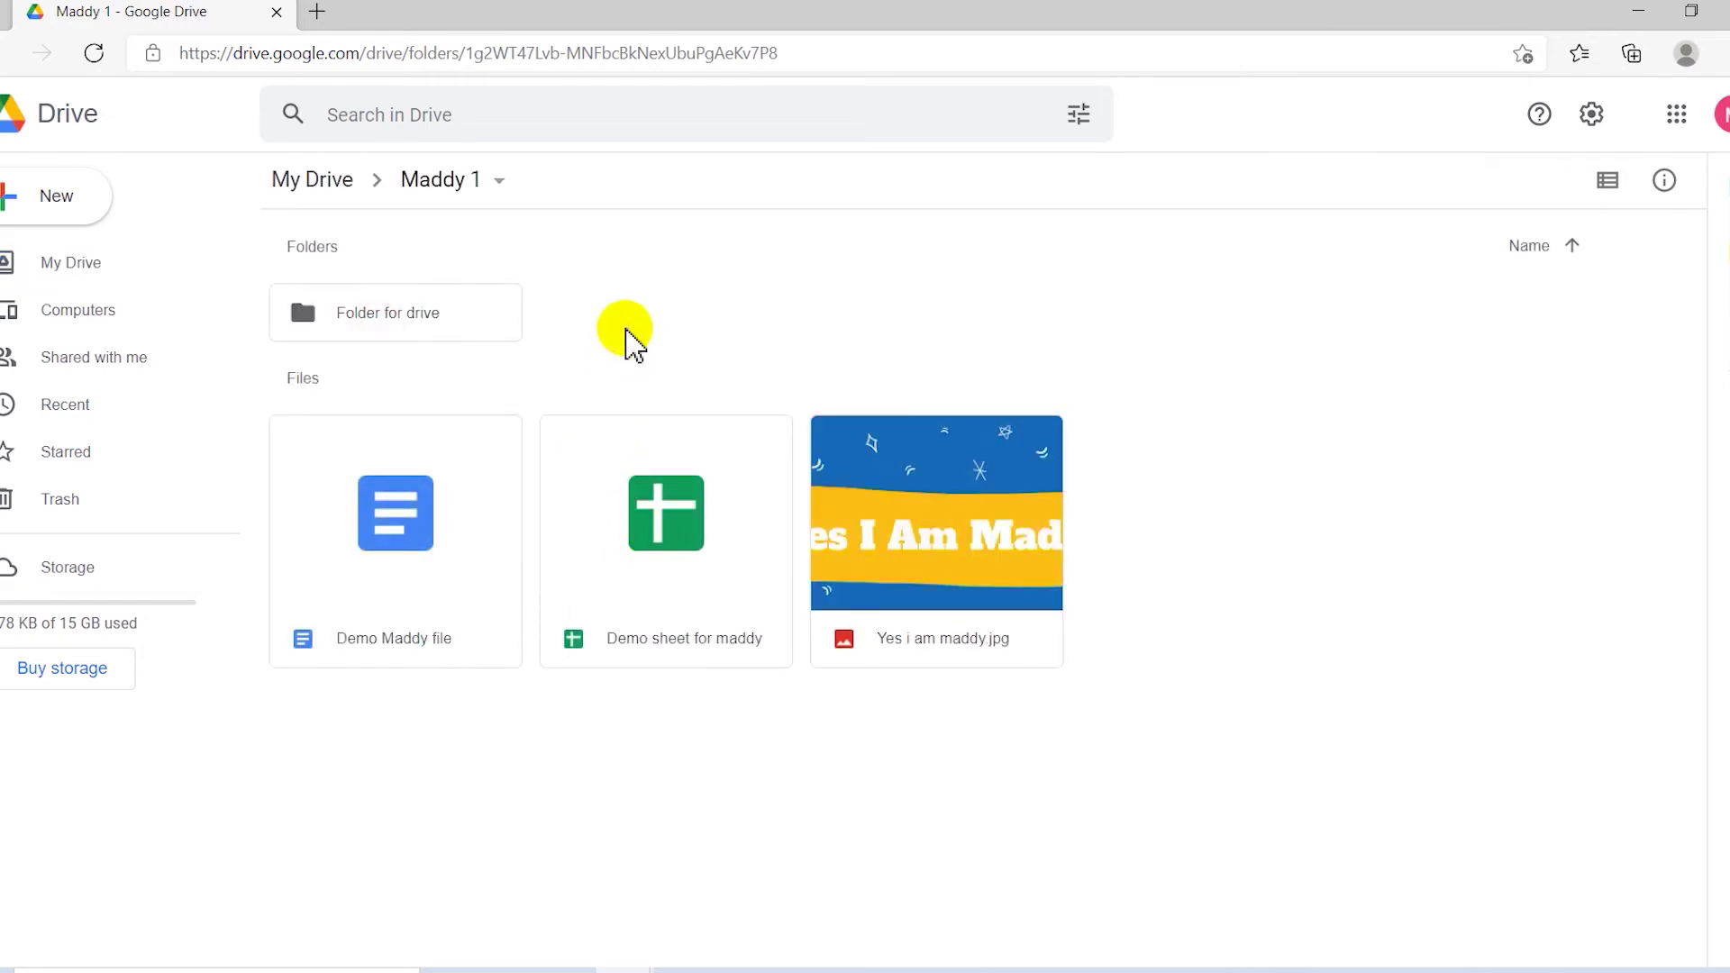
left_click(888, 522)
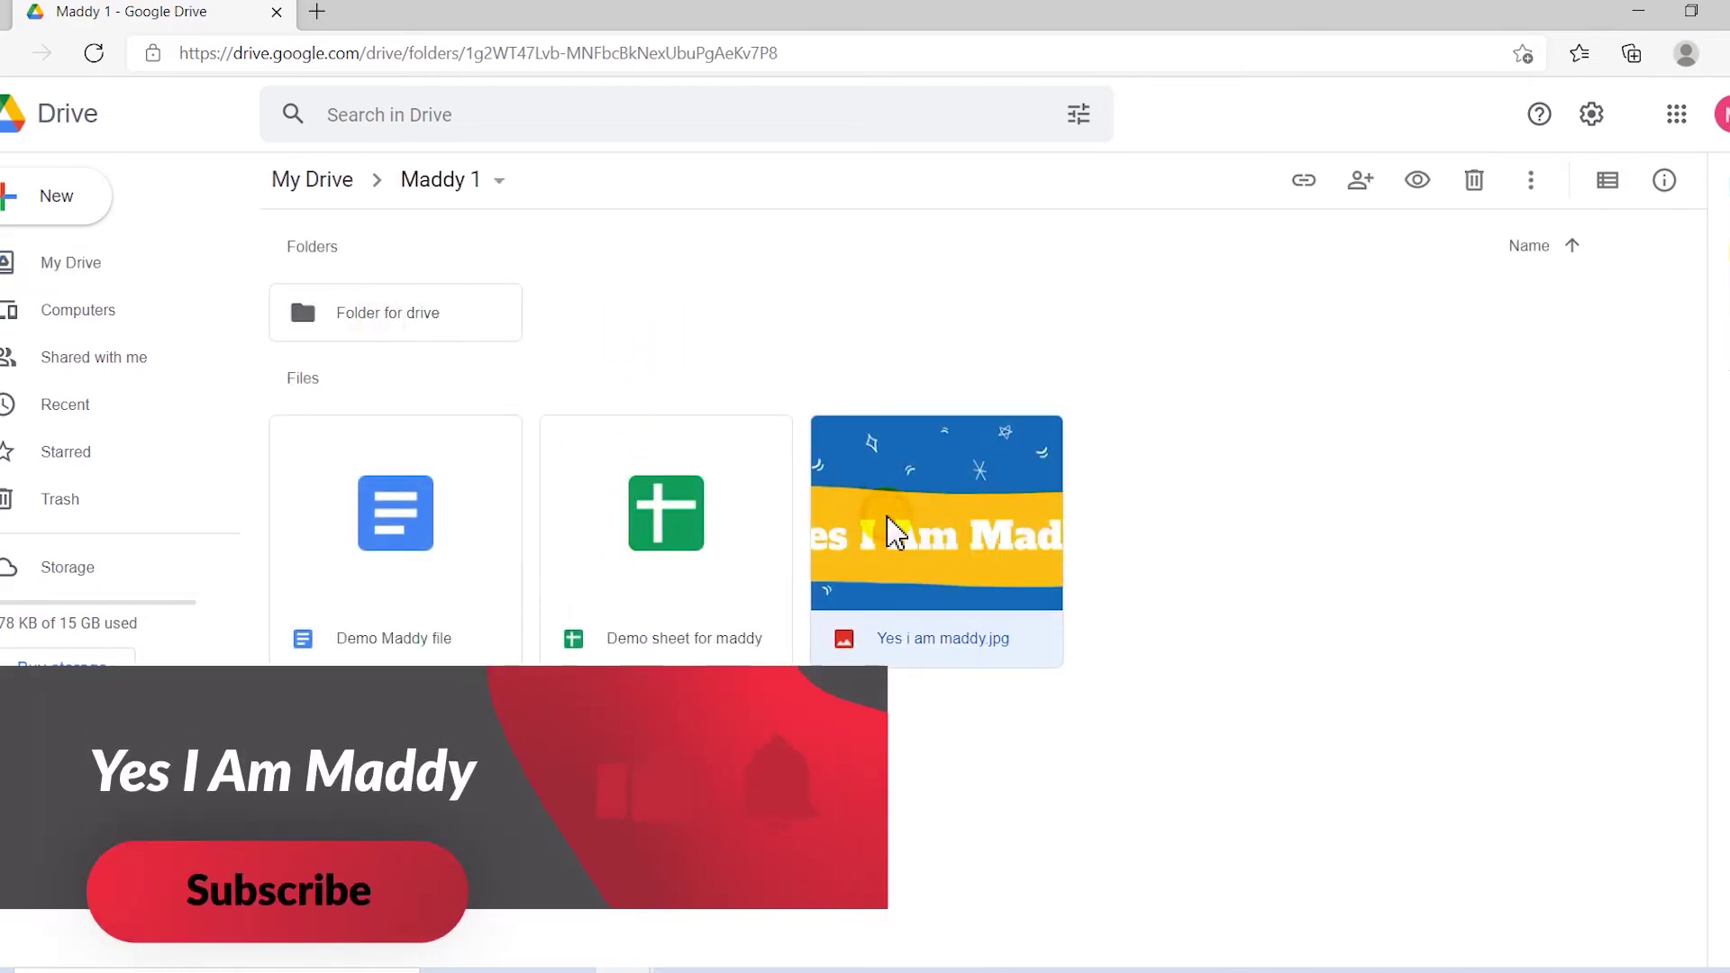
left_click(402, 322)
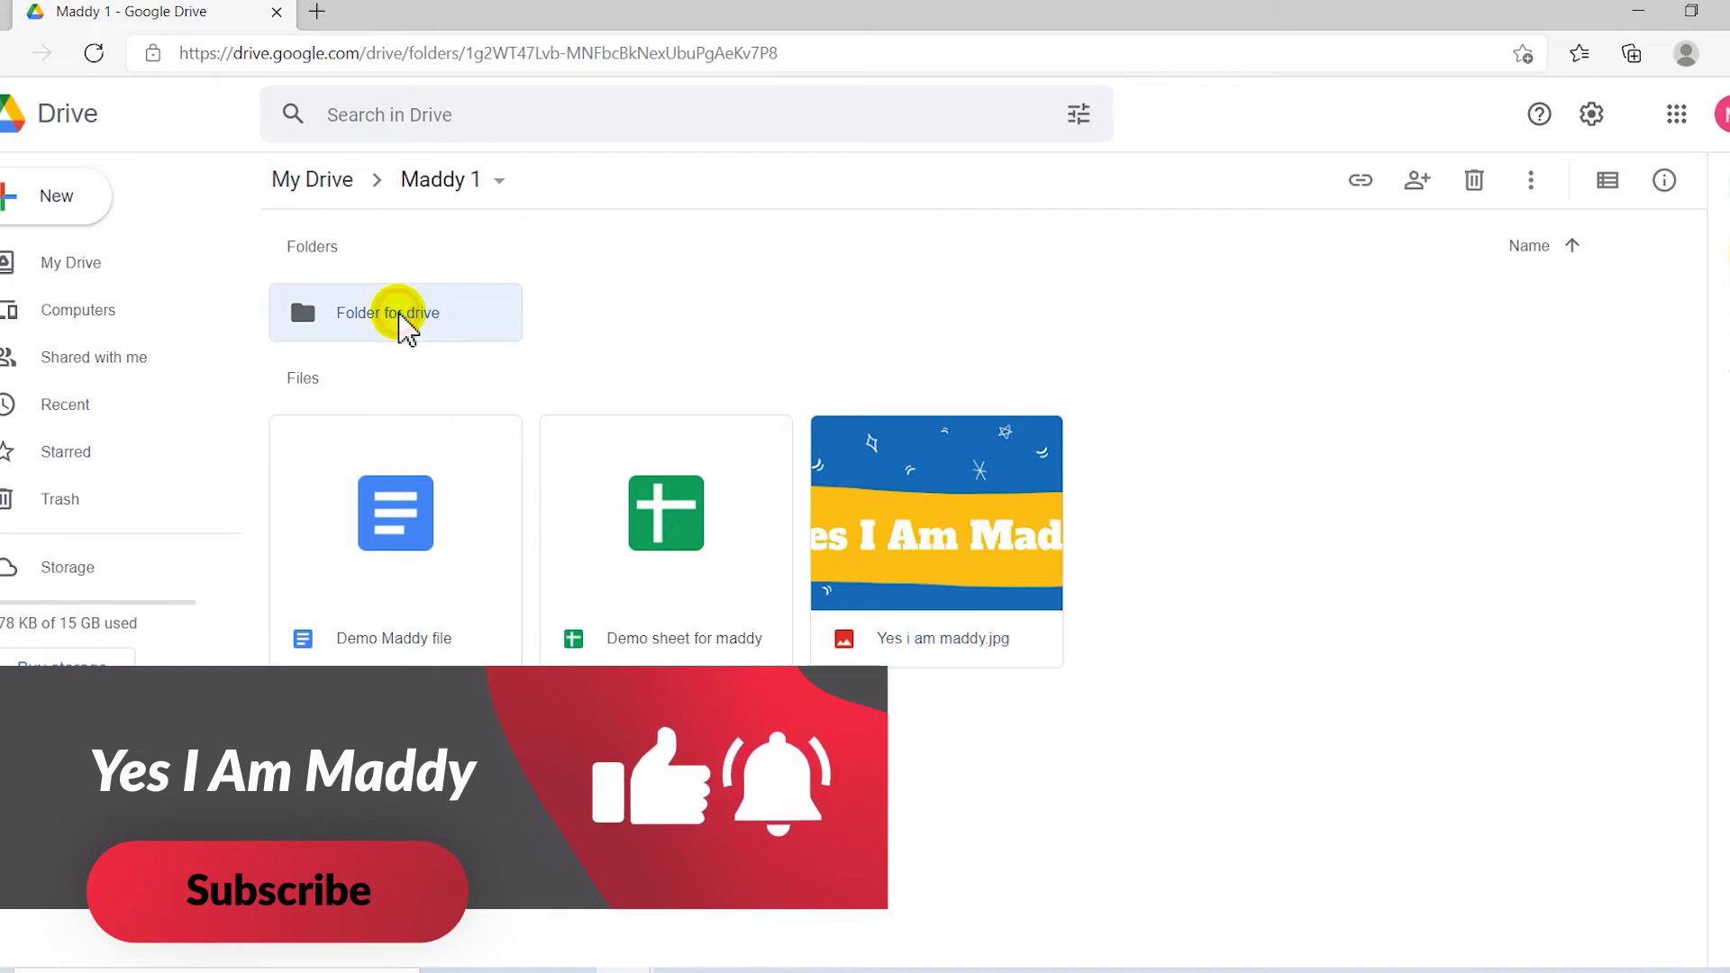
Review the document, the spreadsheet and the new-item options in the Maddy 1 folder, and return to My Drive.
left_click(453, 554)
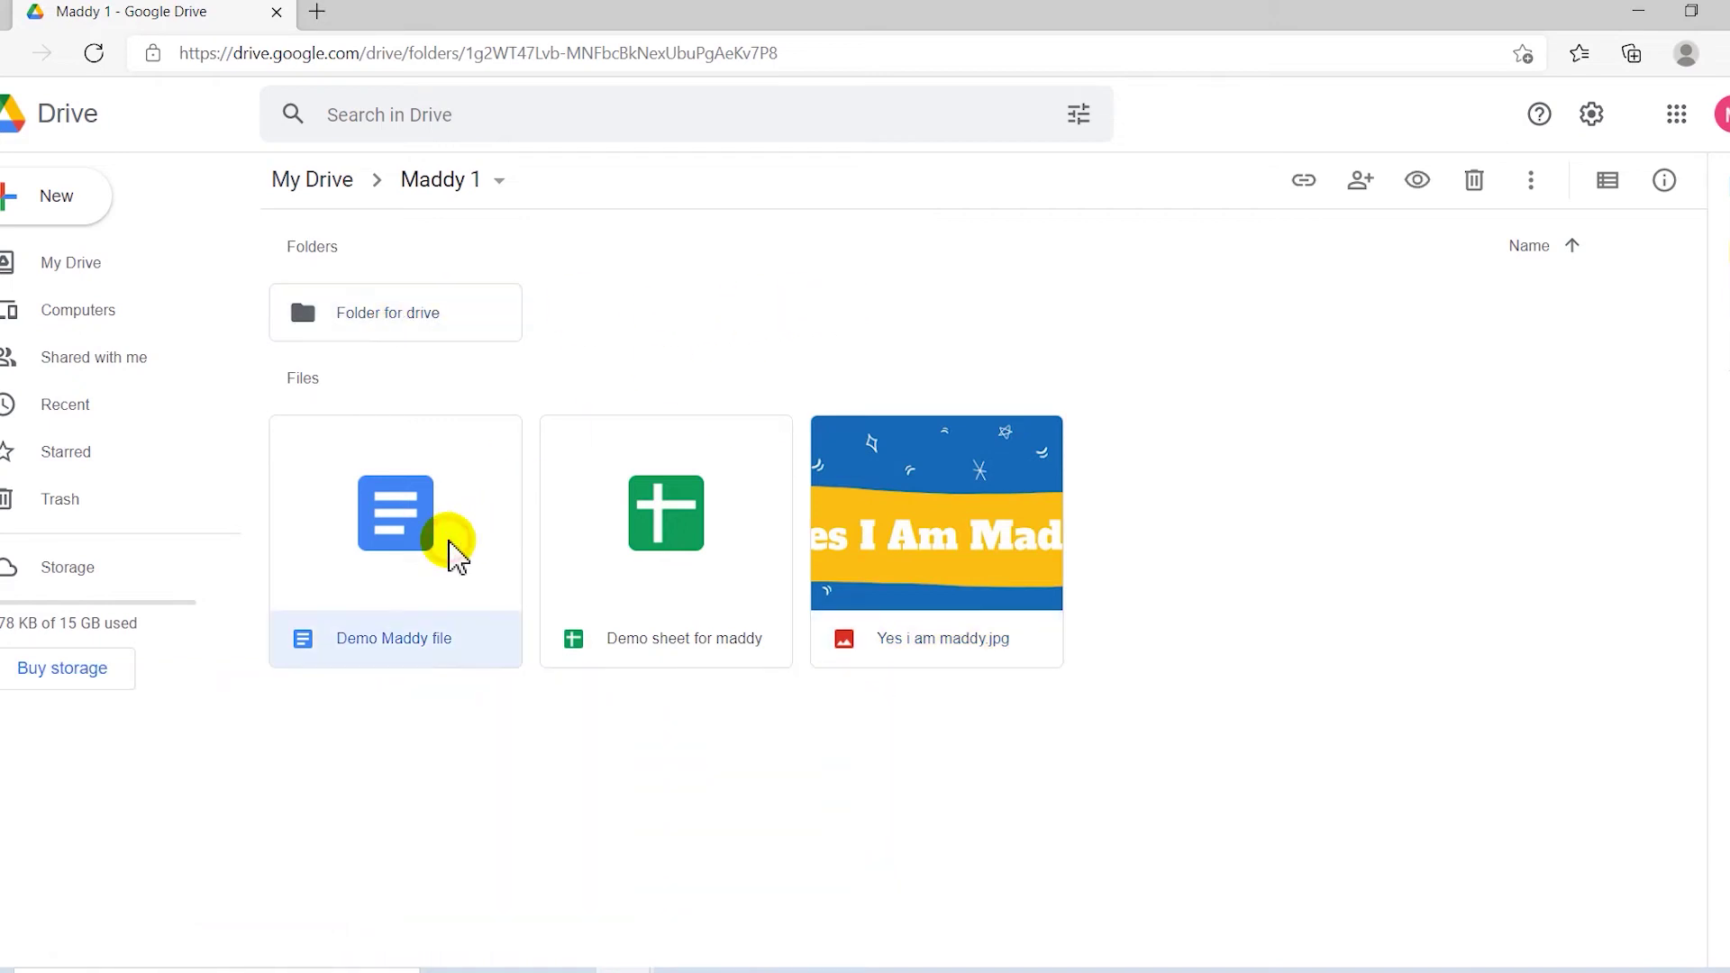
left_click(714, 592)
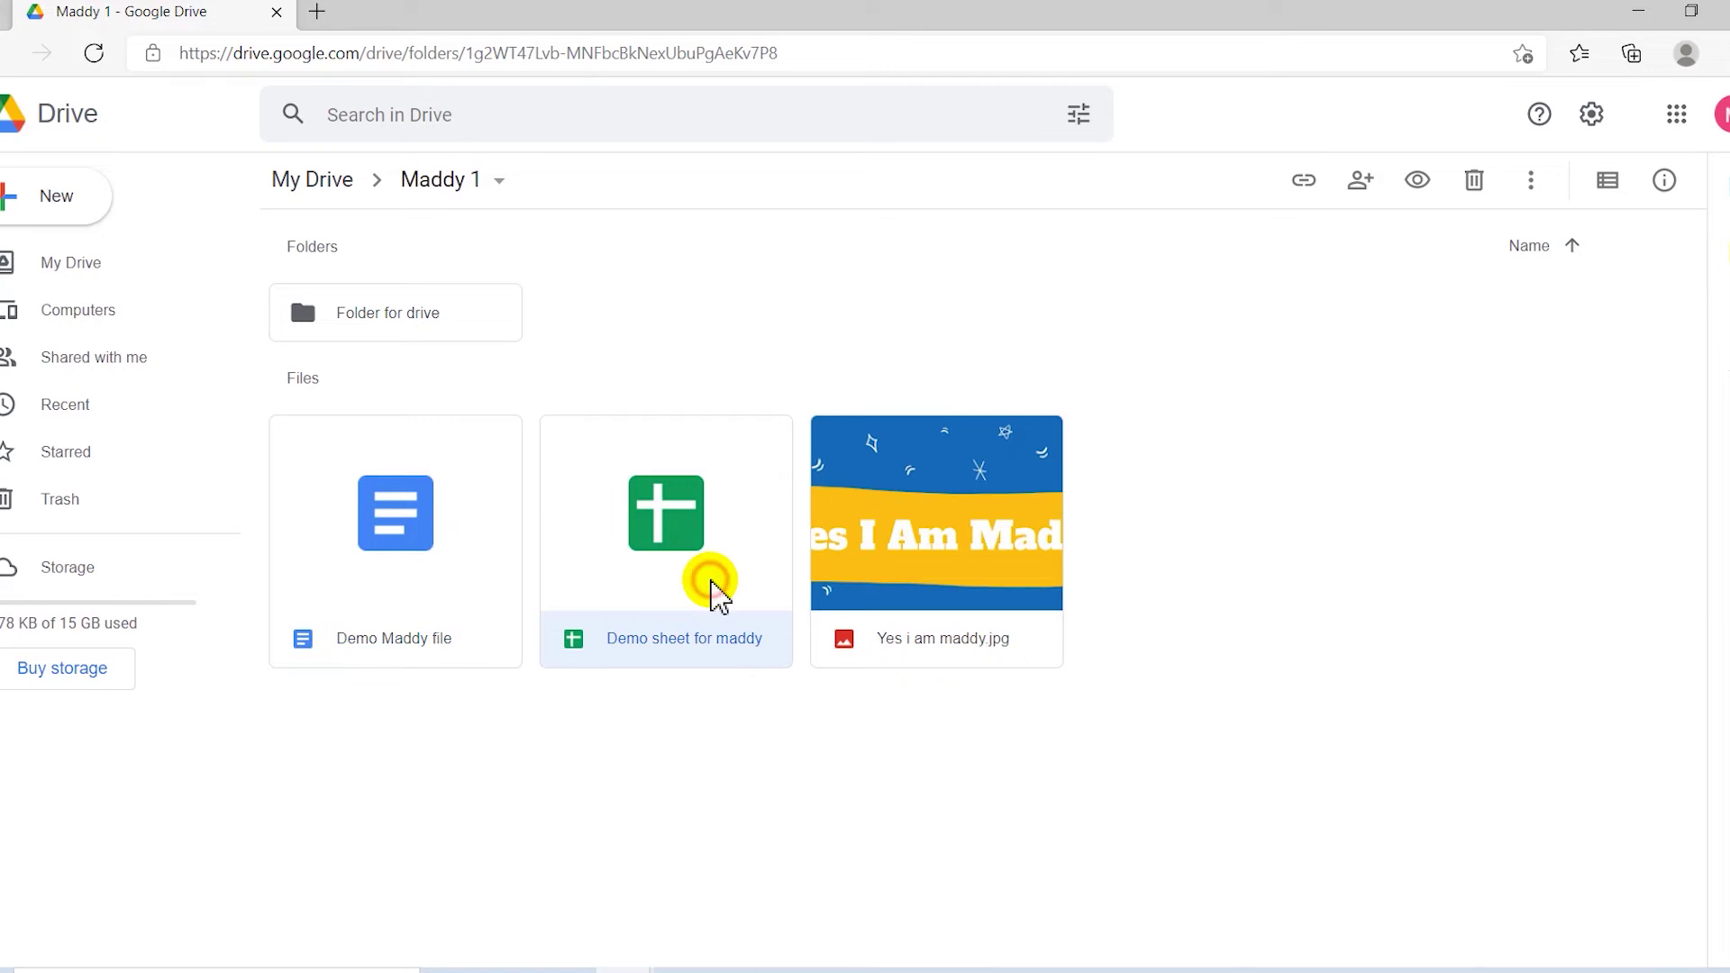
right_click(1208, 452)
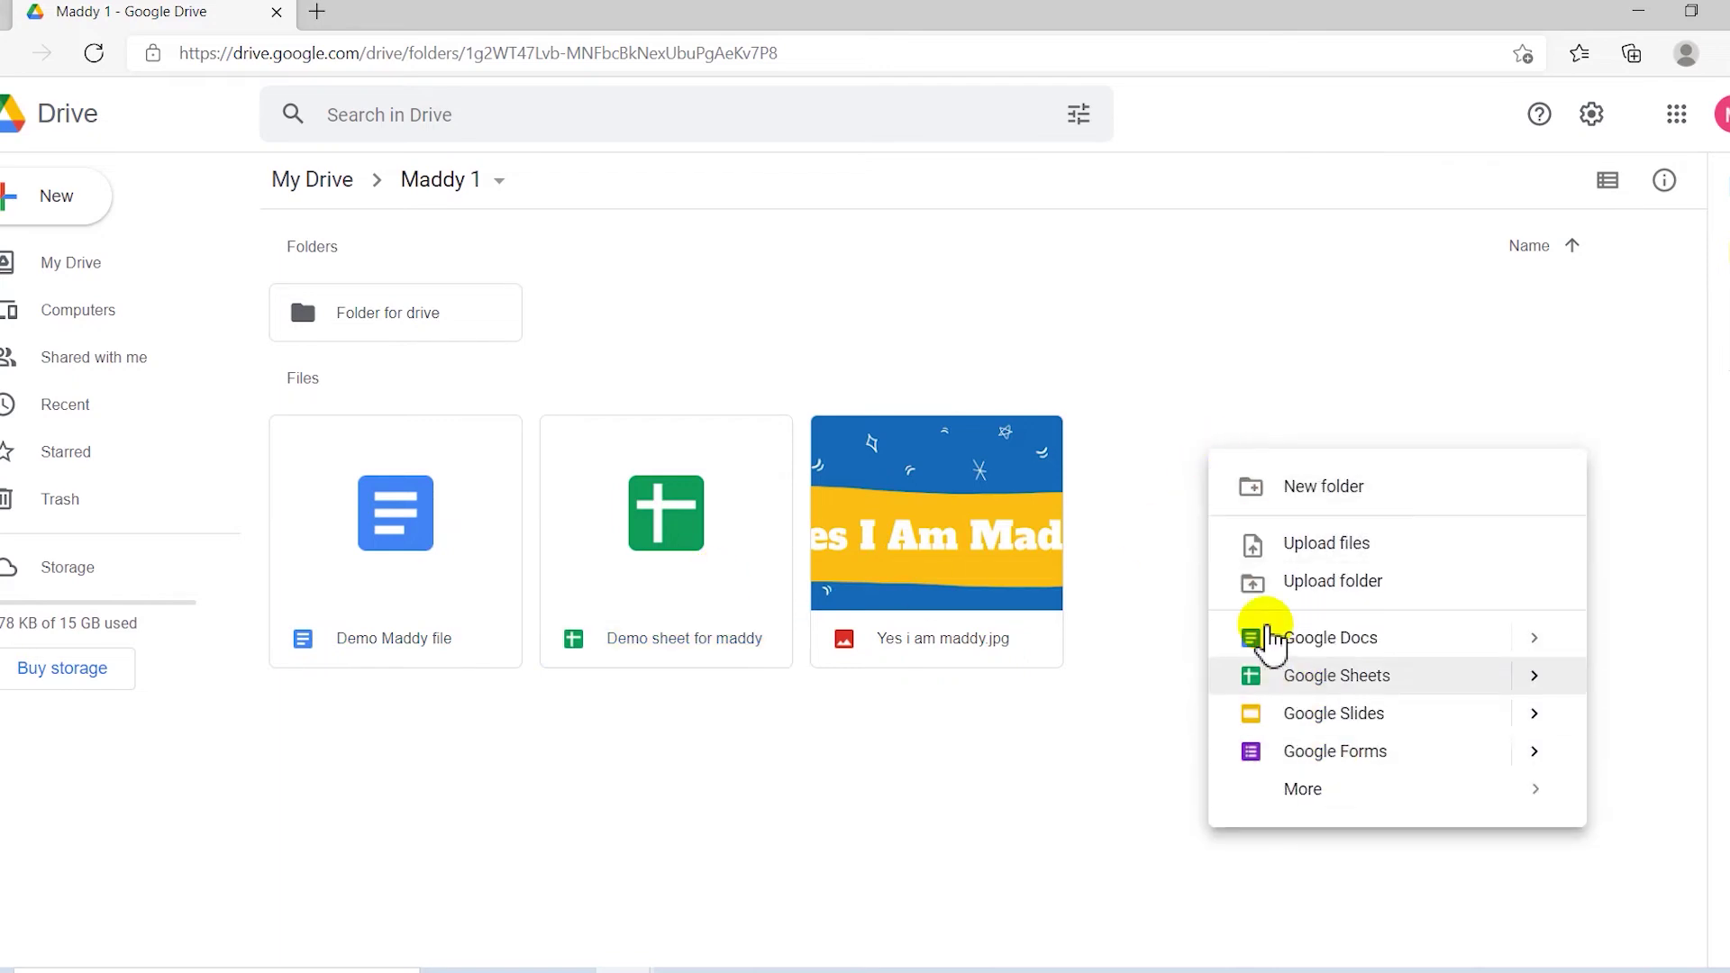
left_click(1189, 378)
left_click(324, 185)
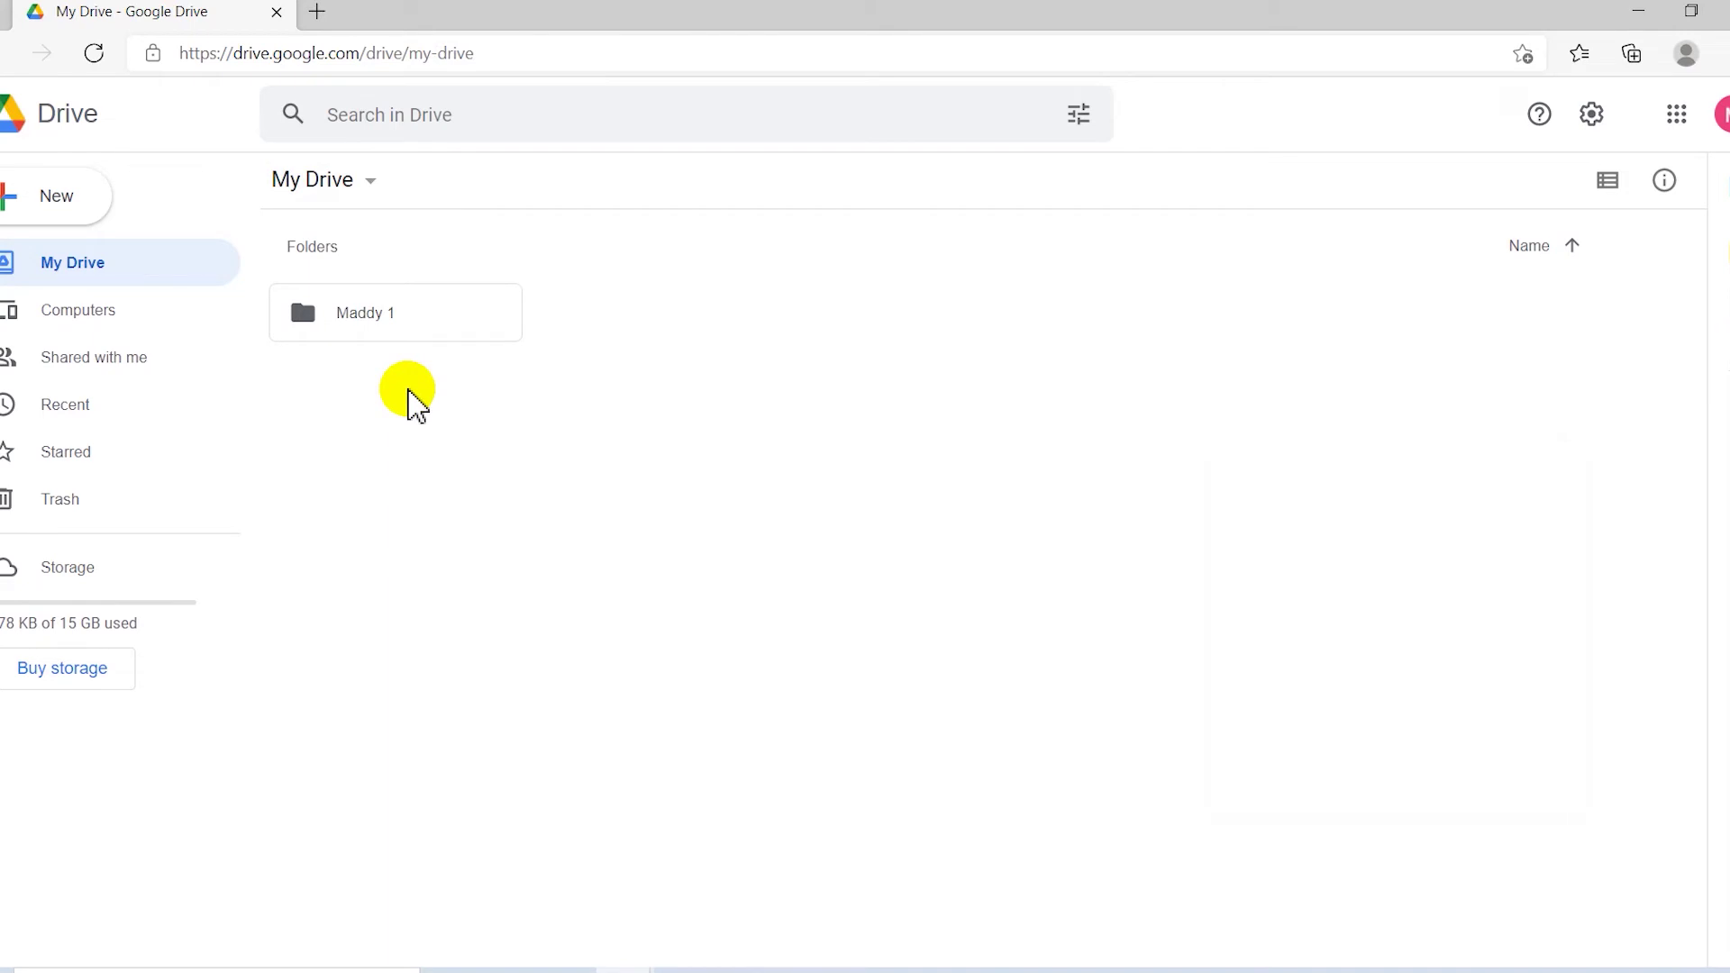
Start sharing the Maddy 1 folder and add the recipient's e-mail address.
right_click(443, 326)
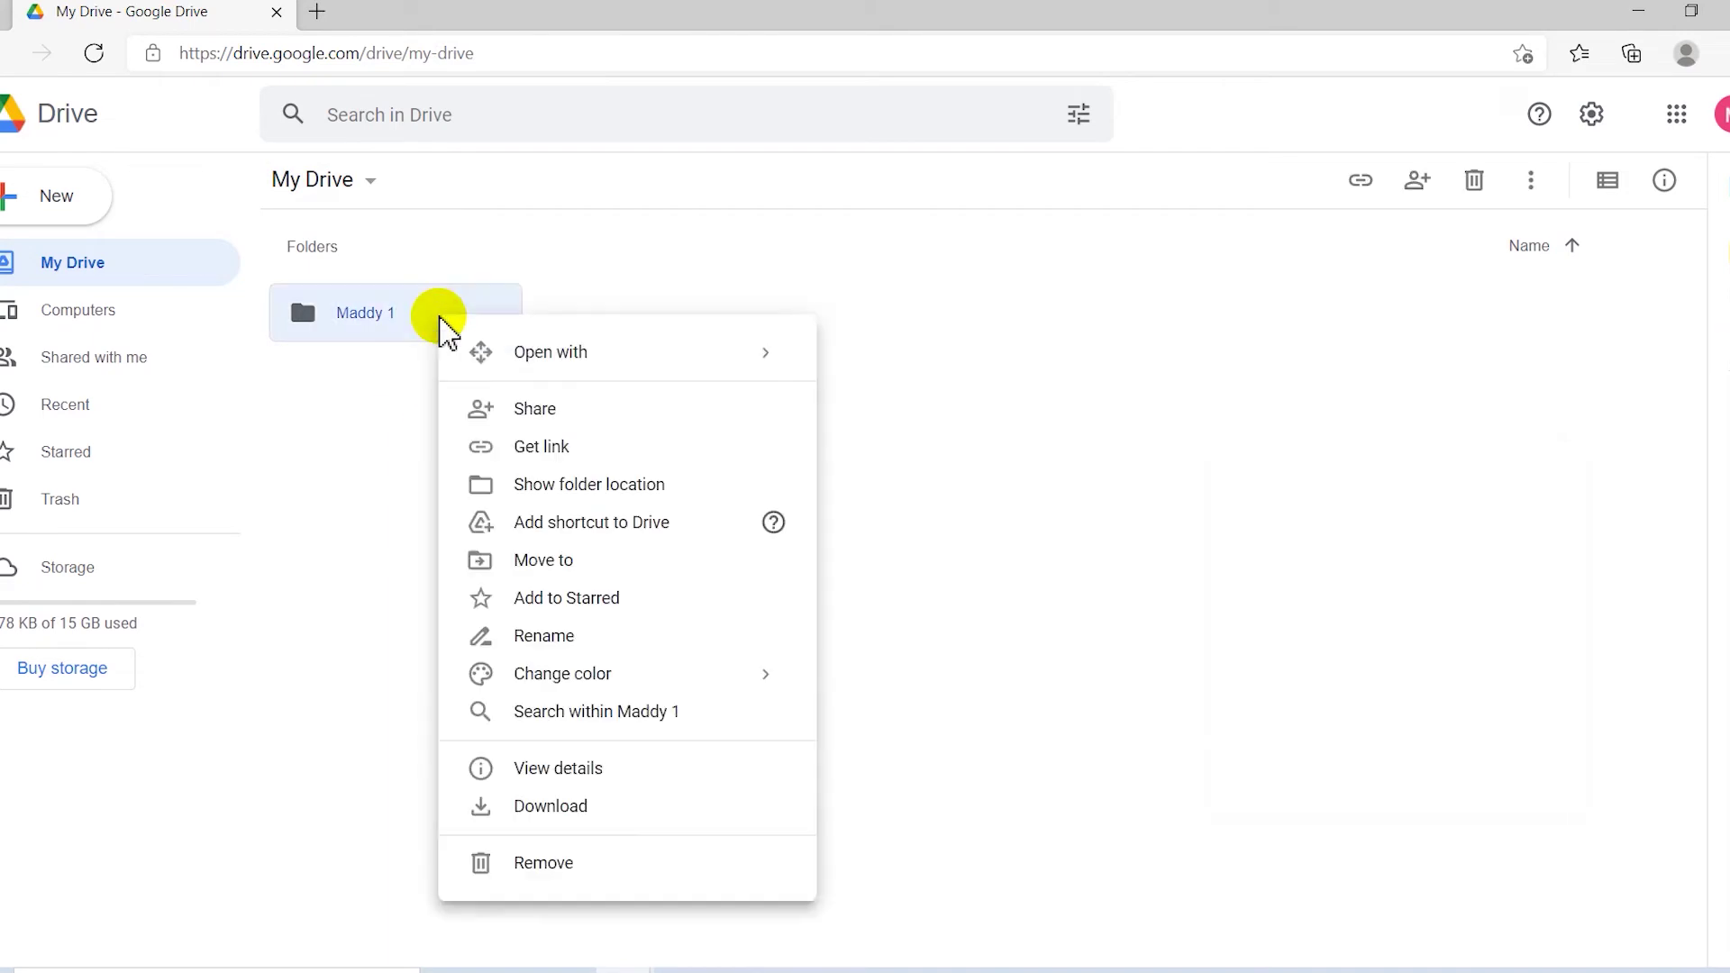
left_click(535, 410)
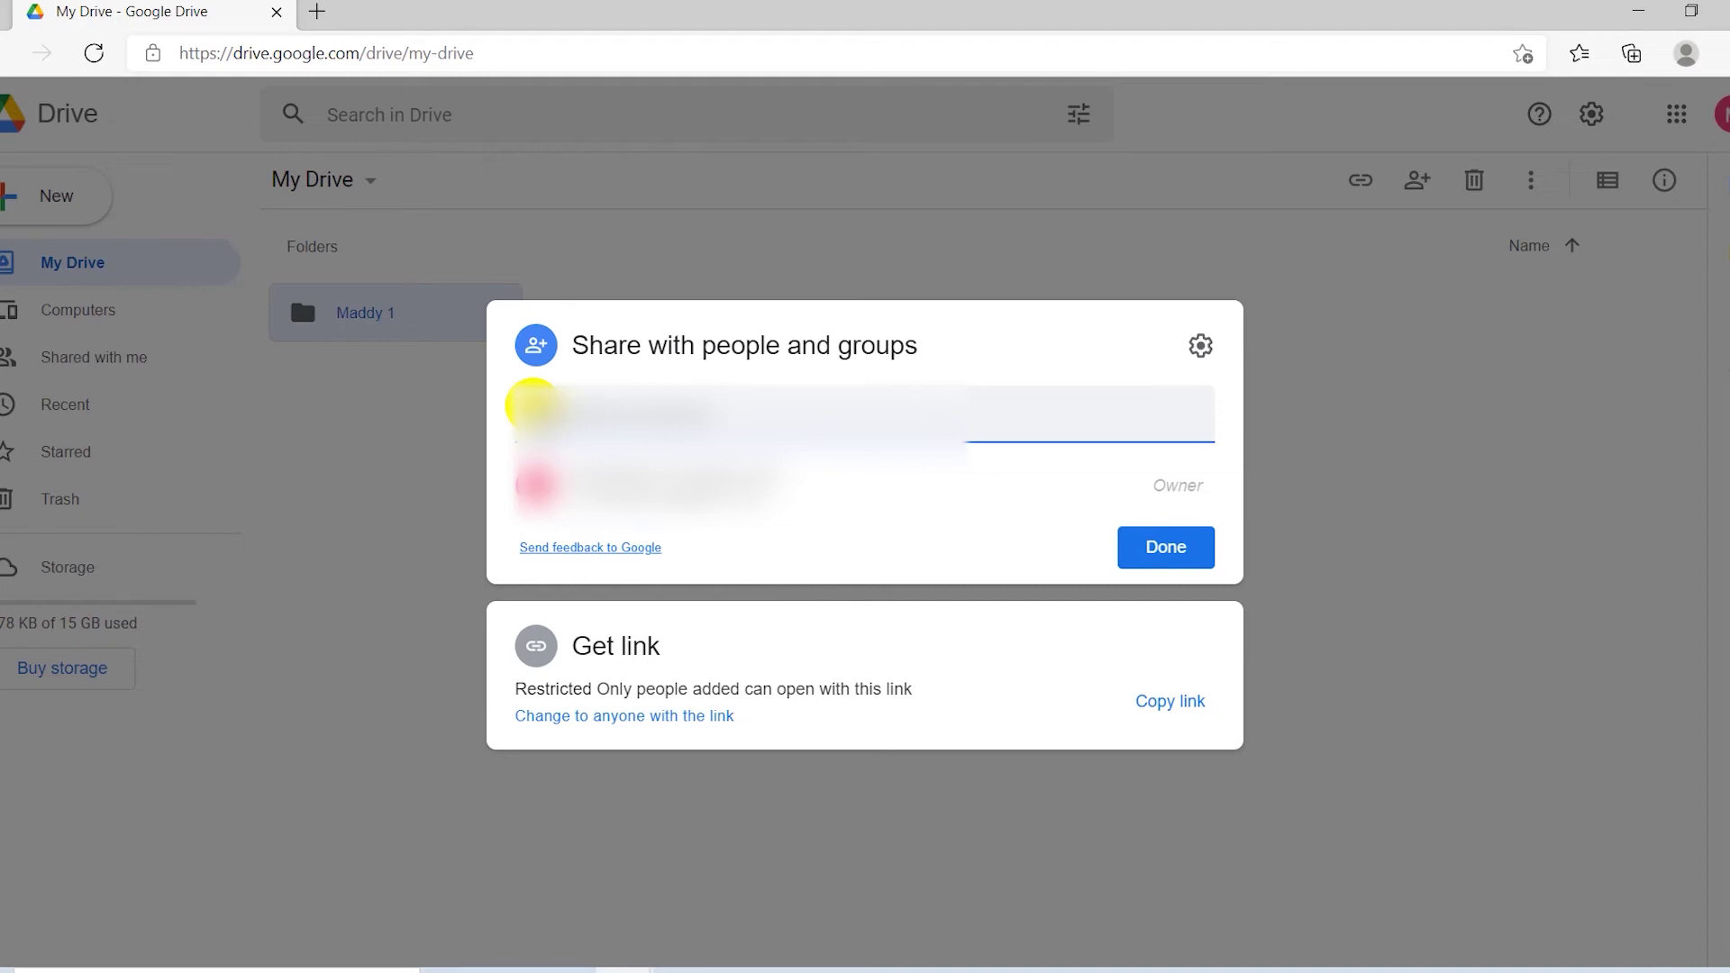
key("BackSpace")
key("BackSpace")
key("BackSpace")
key("BackSpace")
key("BackSpace")
key("BackSpace")
key("BackSpace")
key("BackSpace")
key("Return")
Write a greeting message to the recipient in the sharing invitation, and toggle Notify people off and back on.
left_click(576, 518)
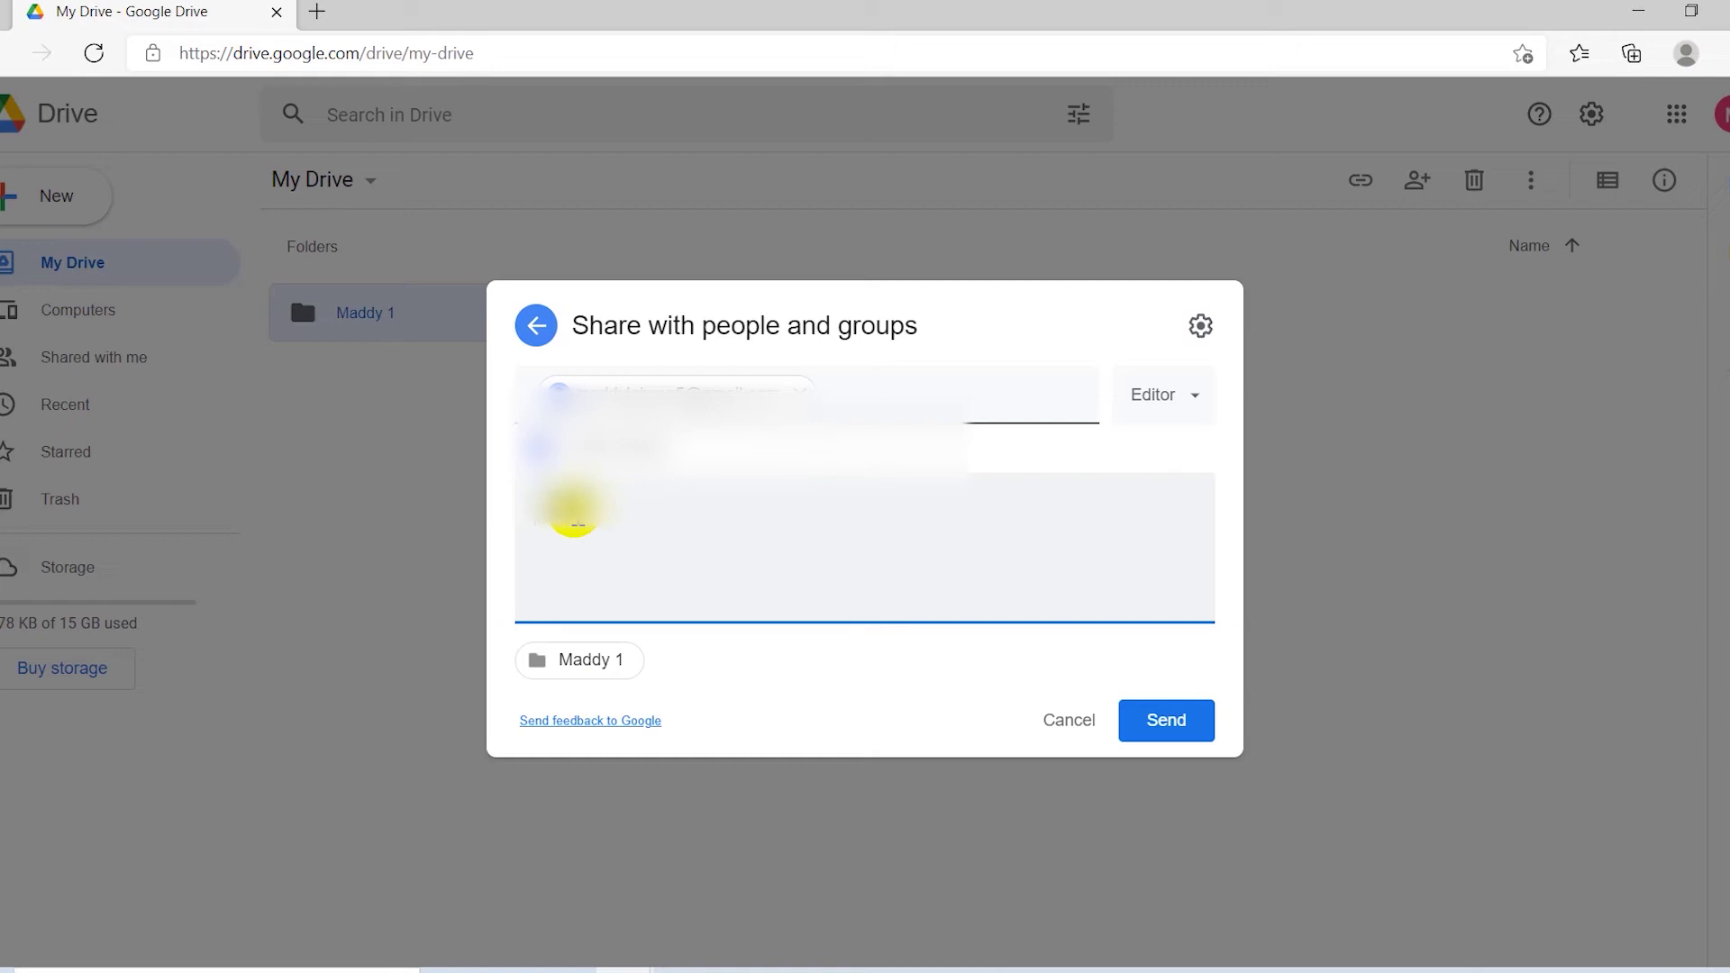
type("llo")
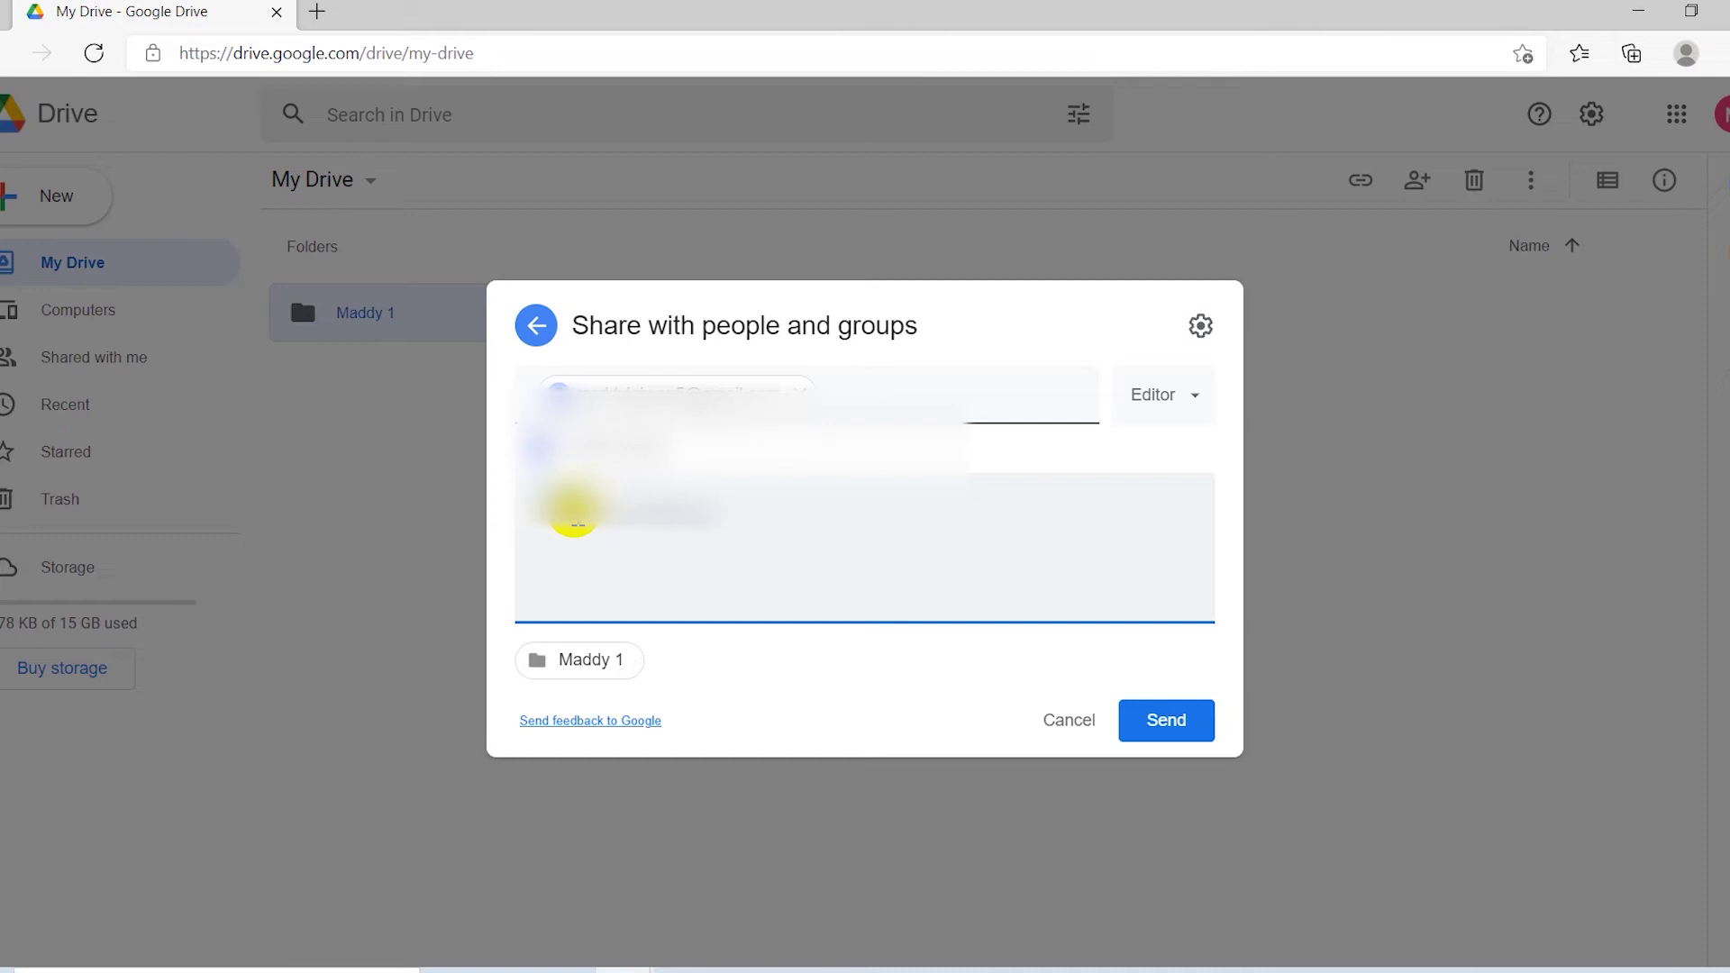
type(" there")
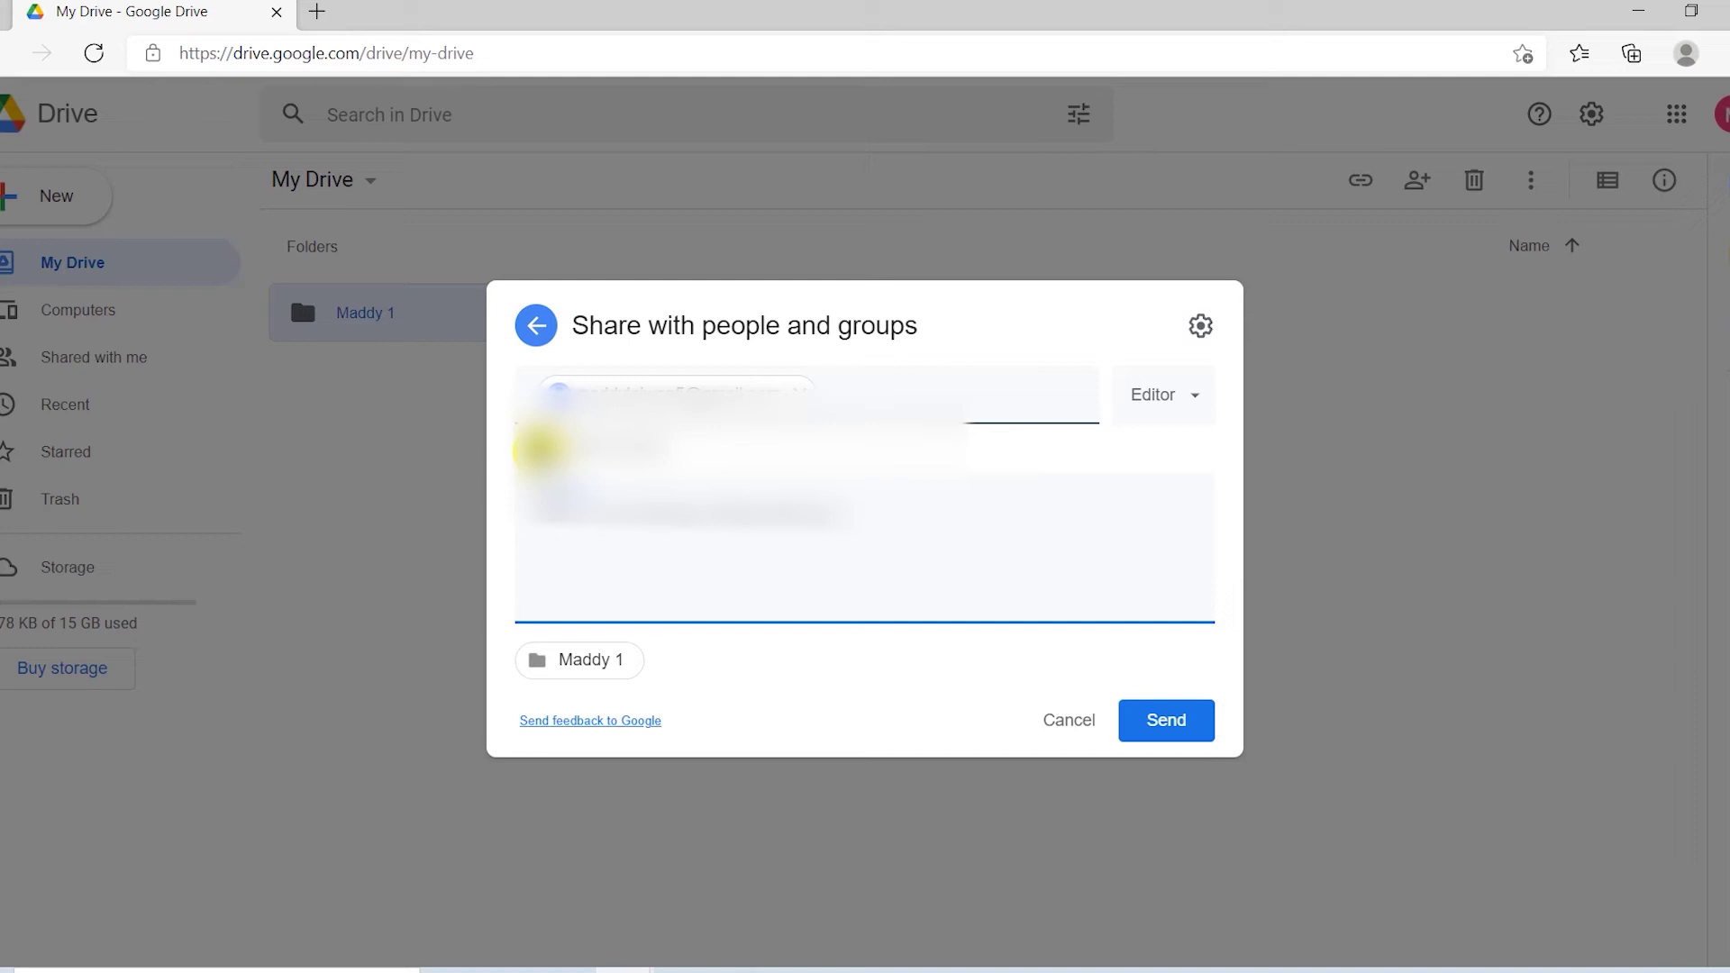
left_click(539, 449)
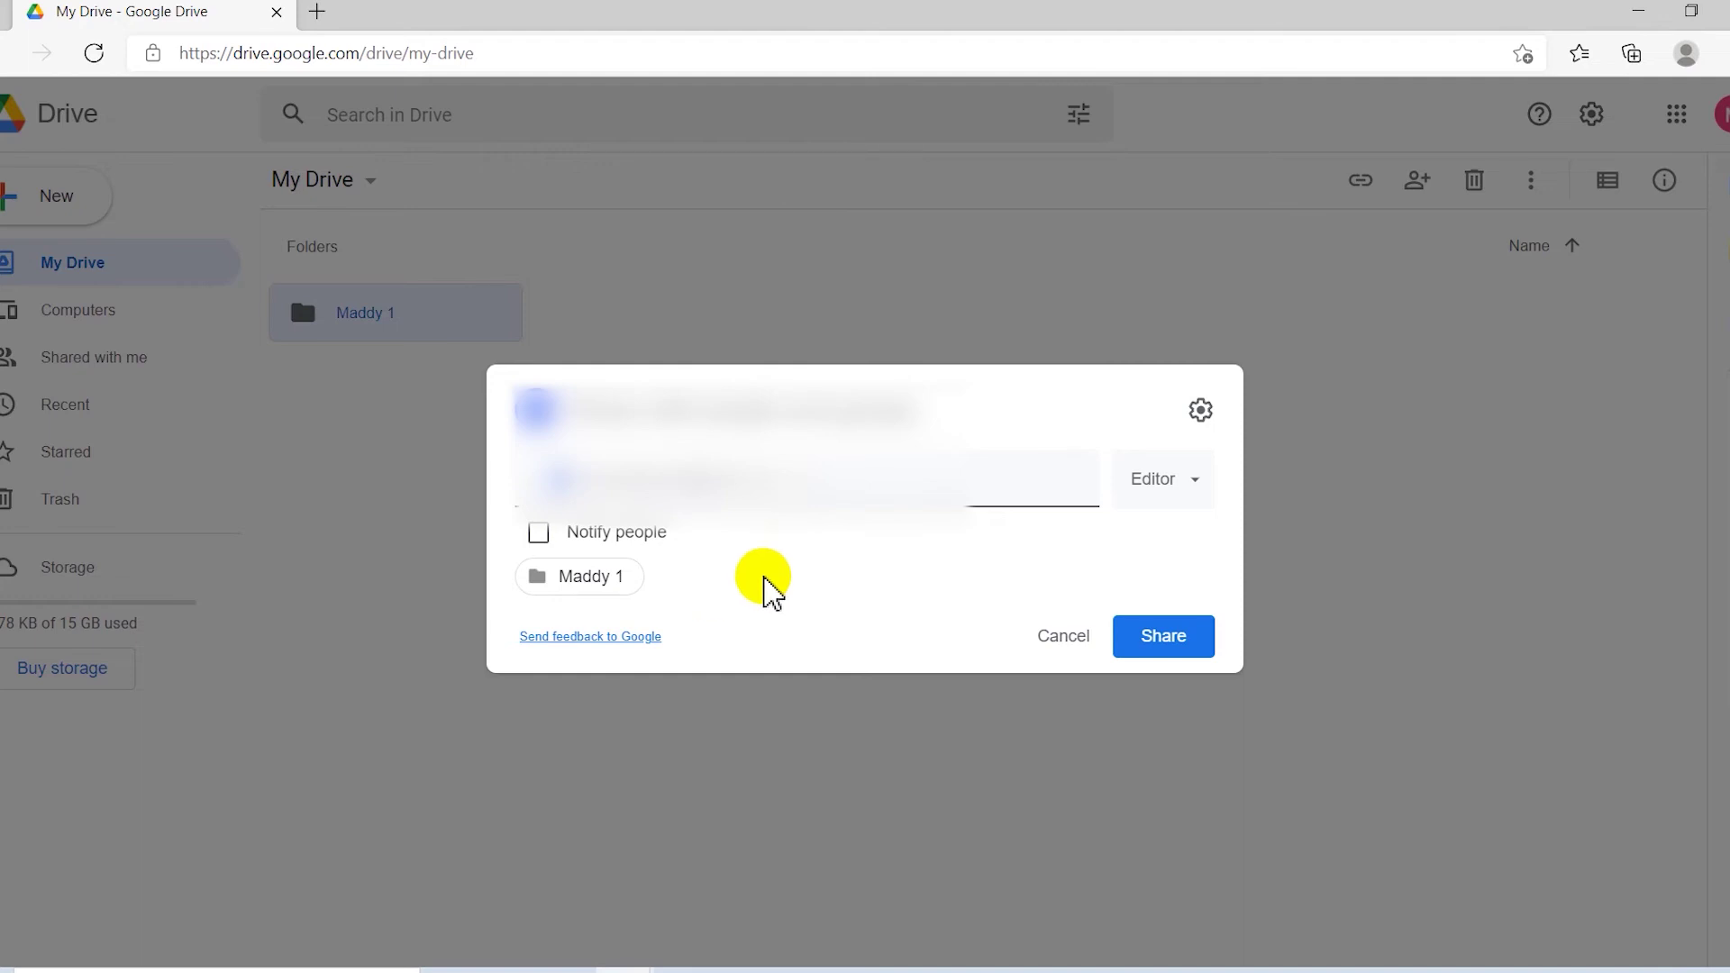
left_click(538, 532)
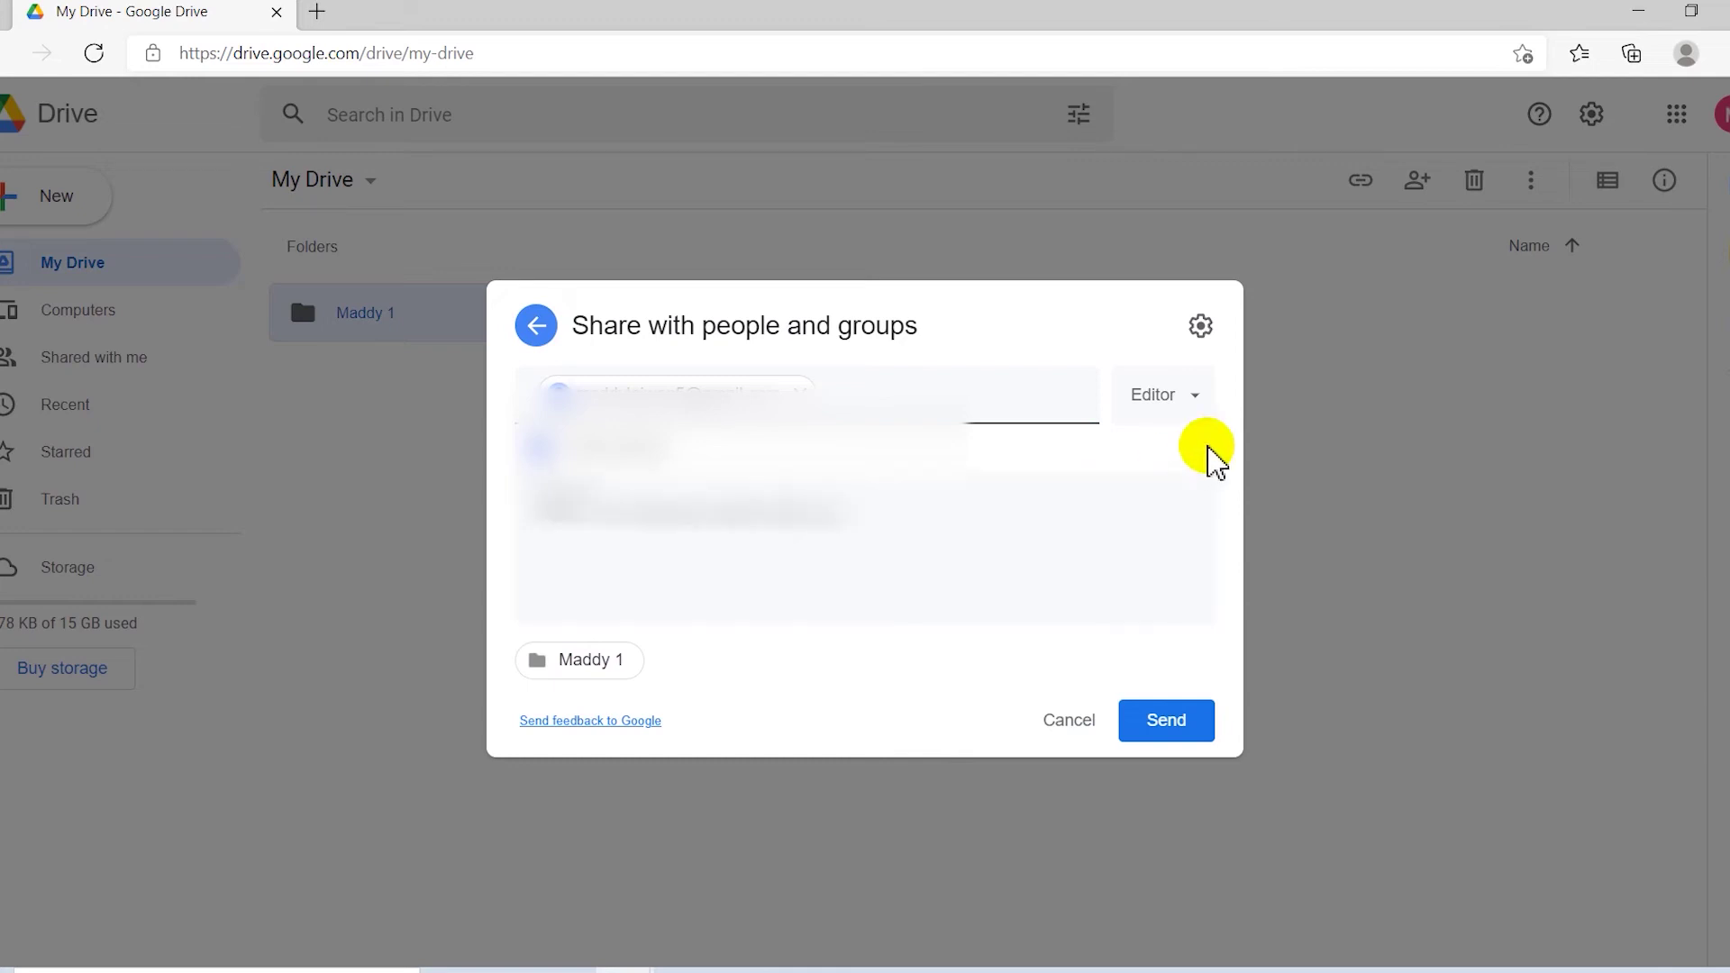
Check the available access roles, keep the recipient as Editor and send the Maddy 1 sharing invitation.
left_click(1197, 399)
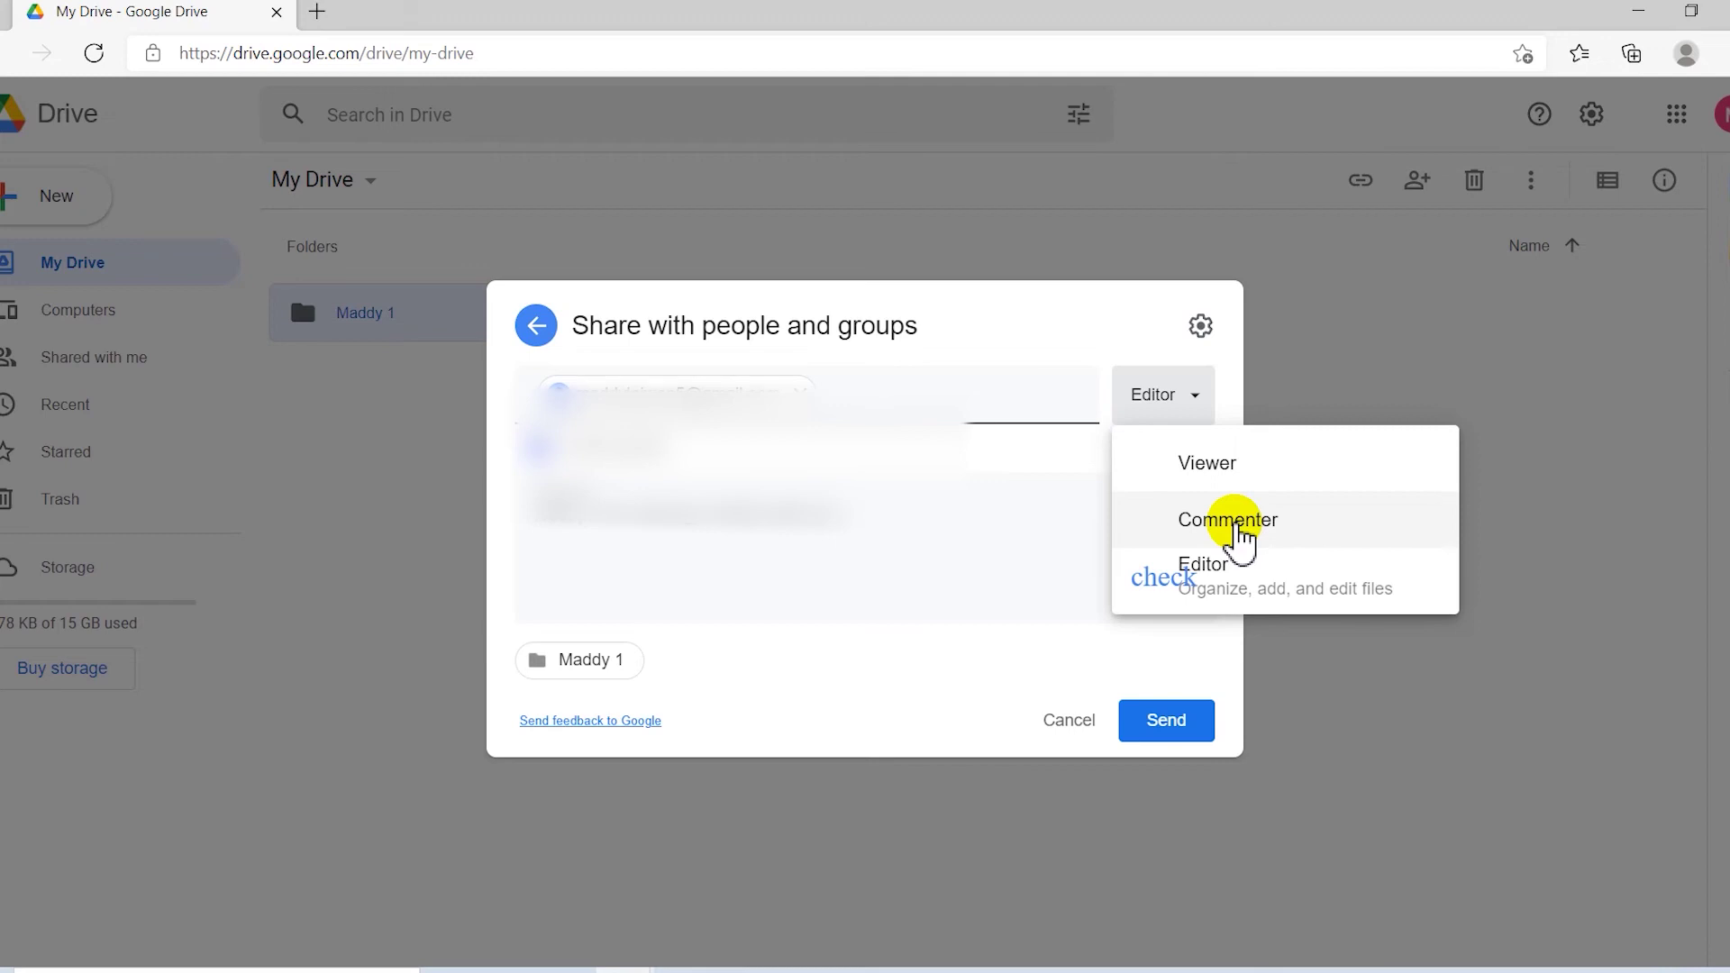
left_click(1228, 595)
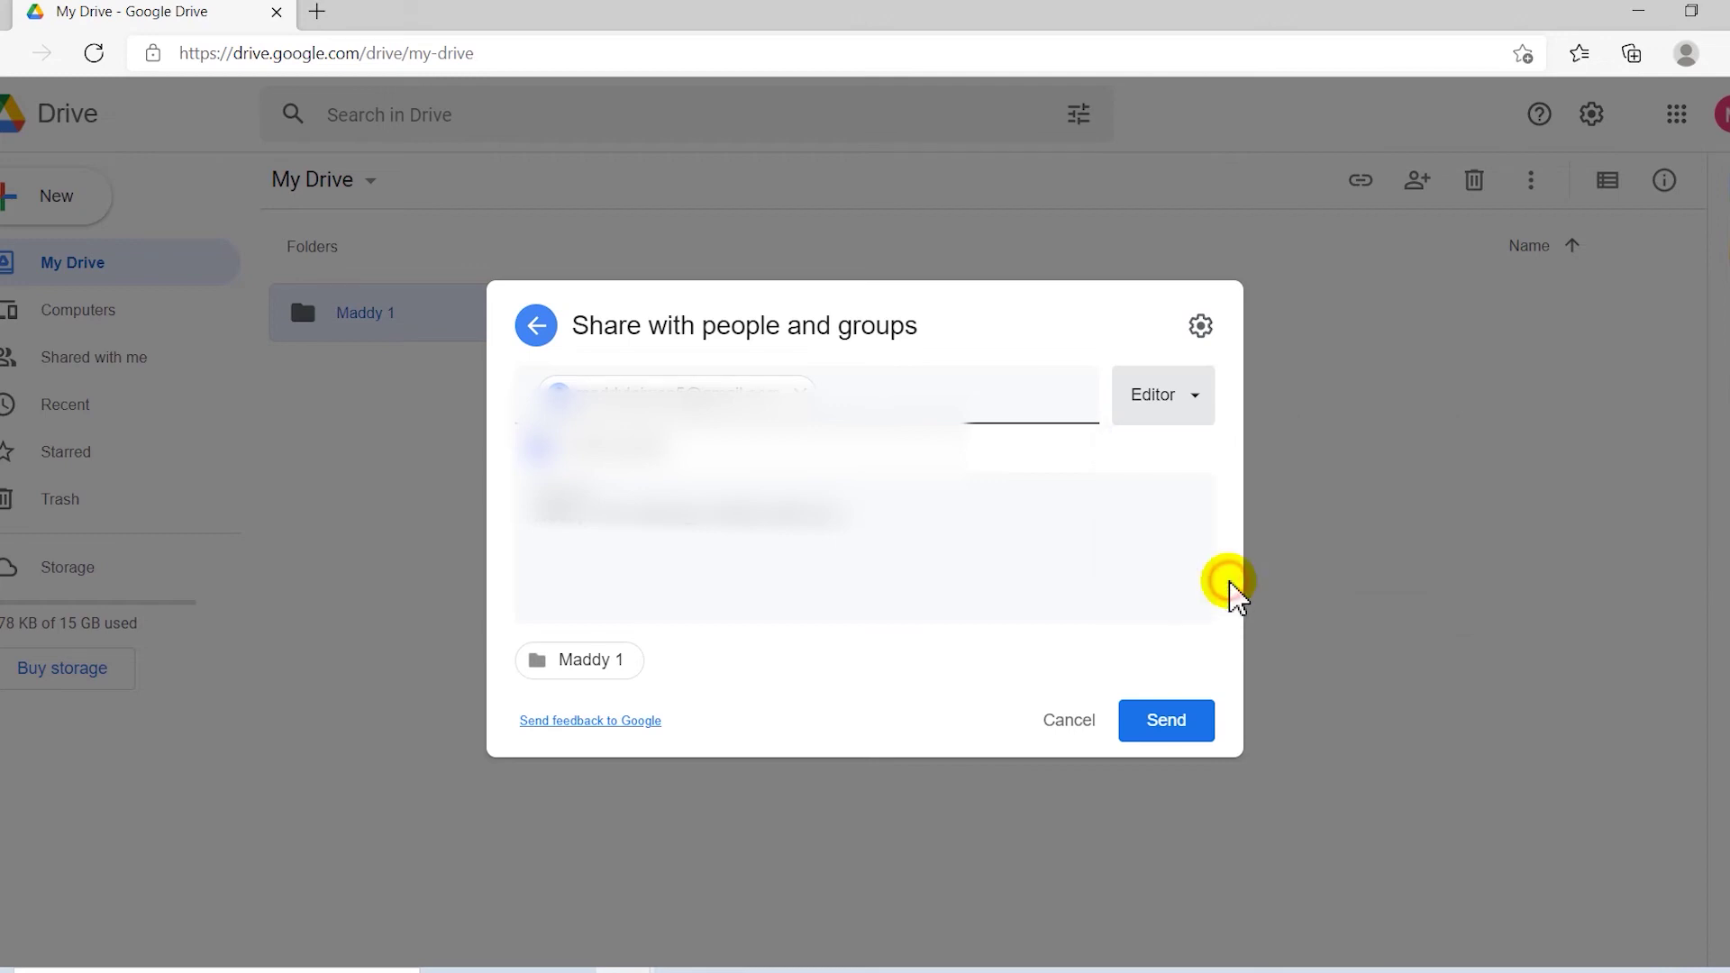
left_click(1176, 423)
left_click(1225, 590)
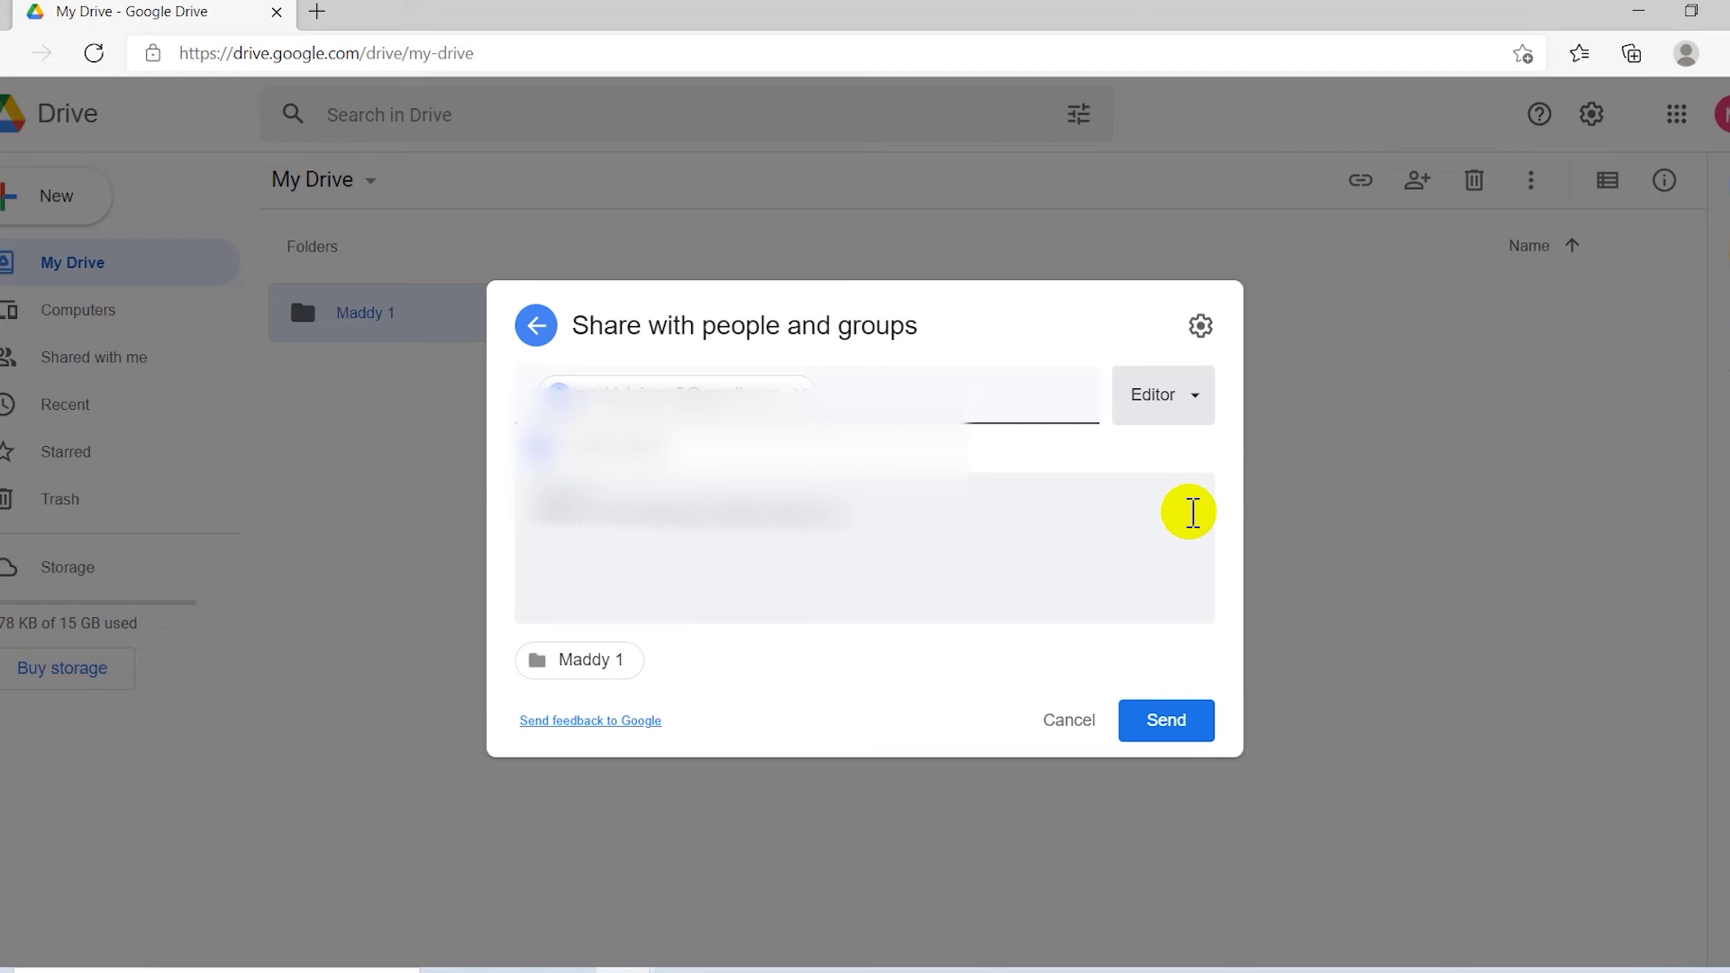
left_click(1171, 726)
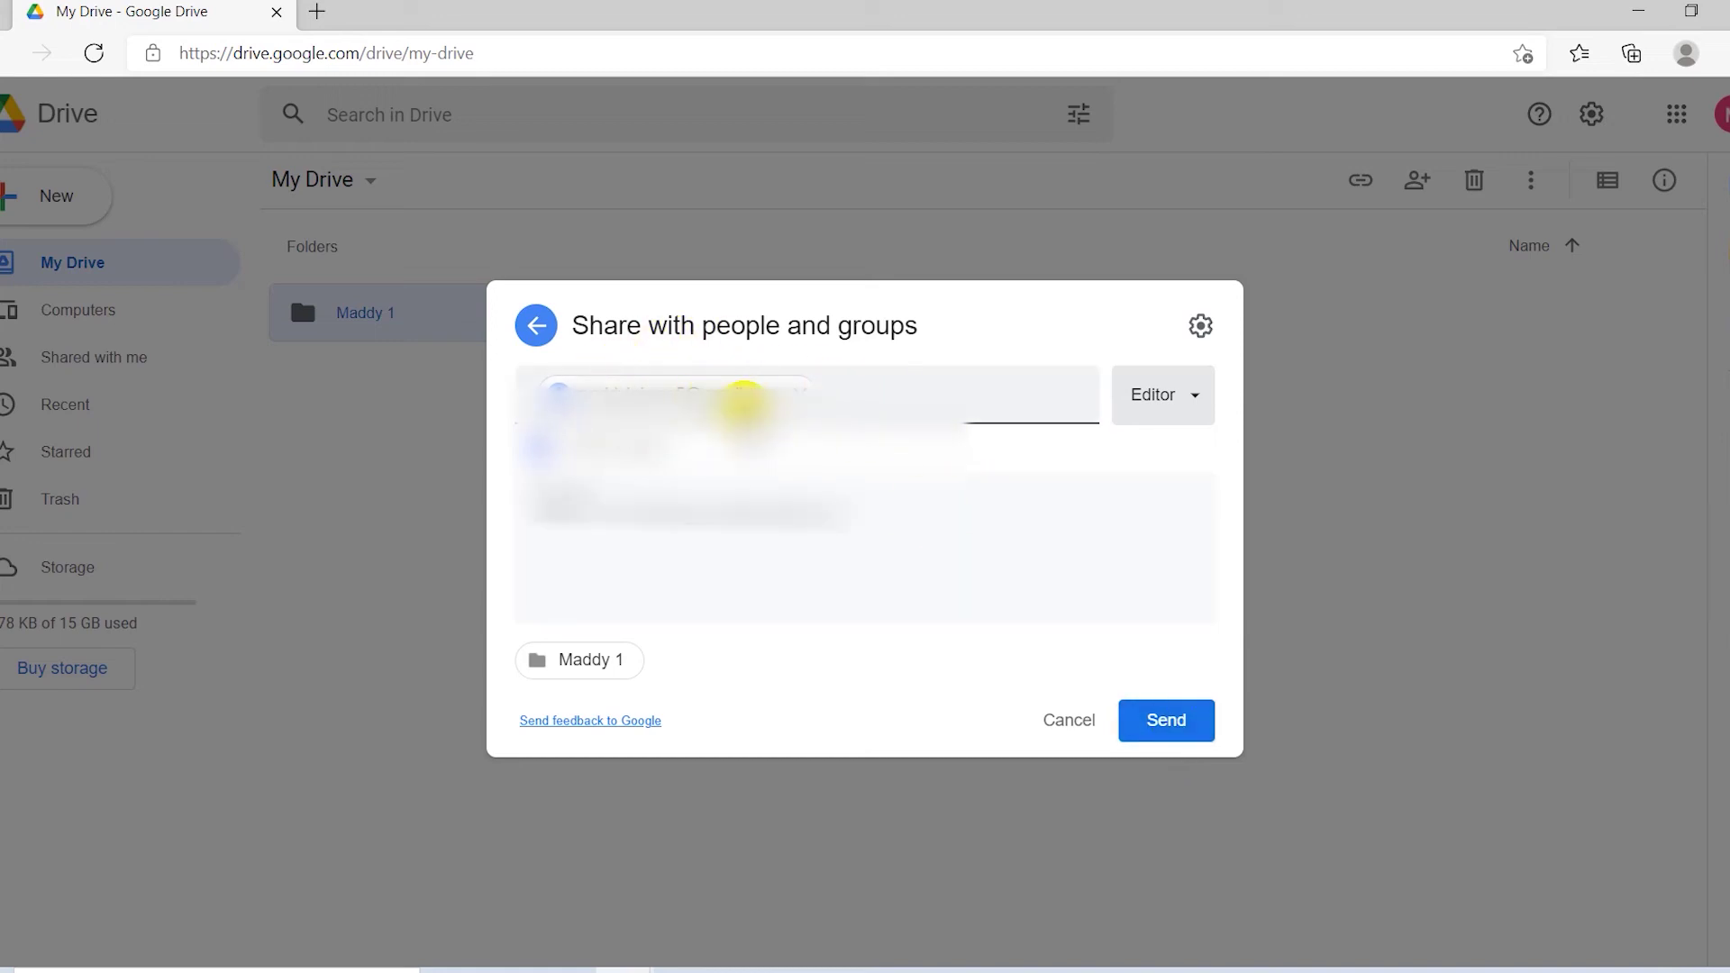
left_click(1166, 721)
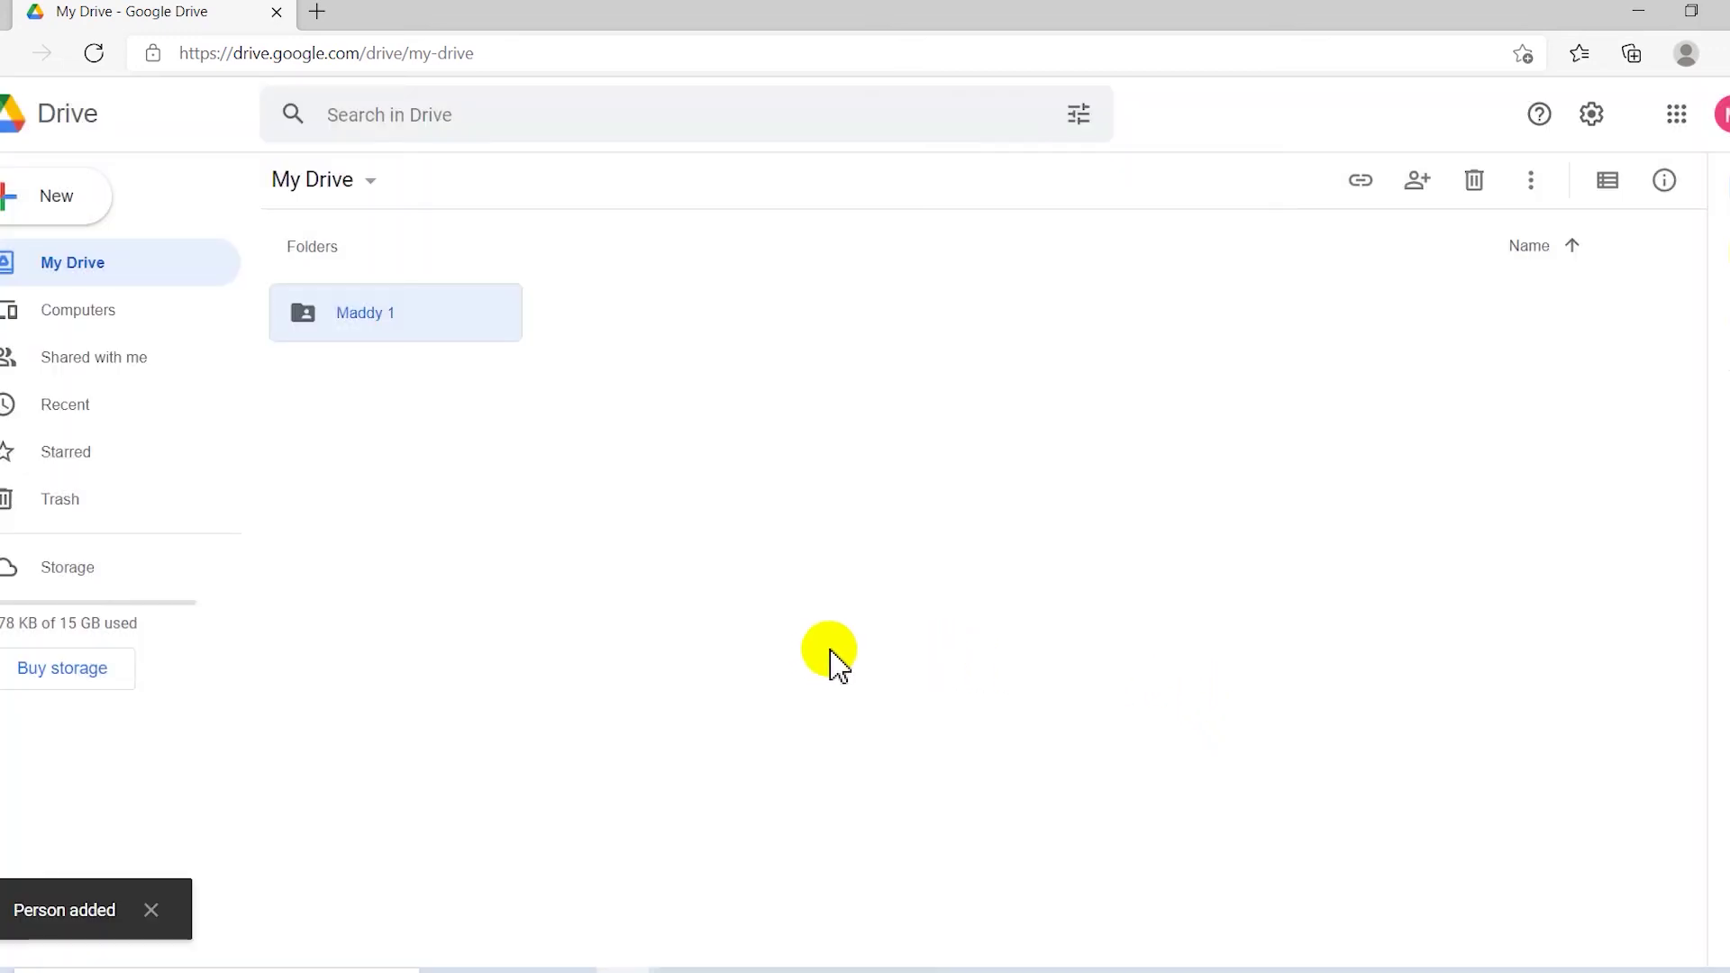
left_click(833, 682)
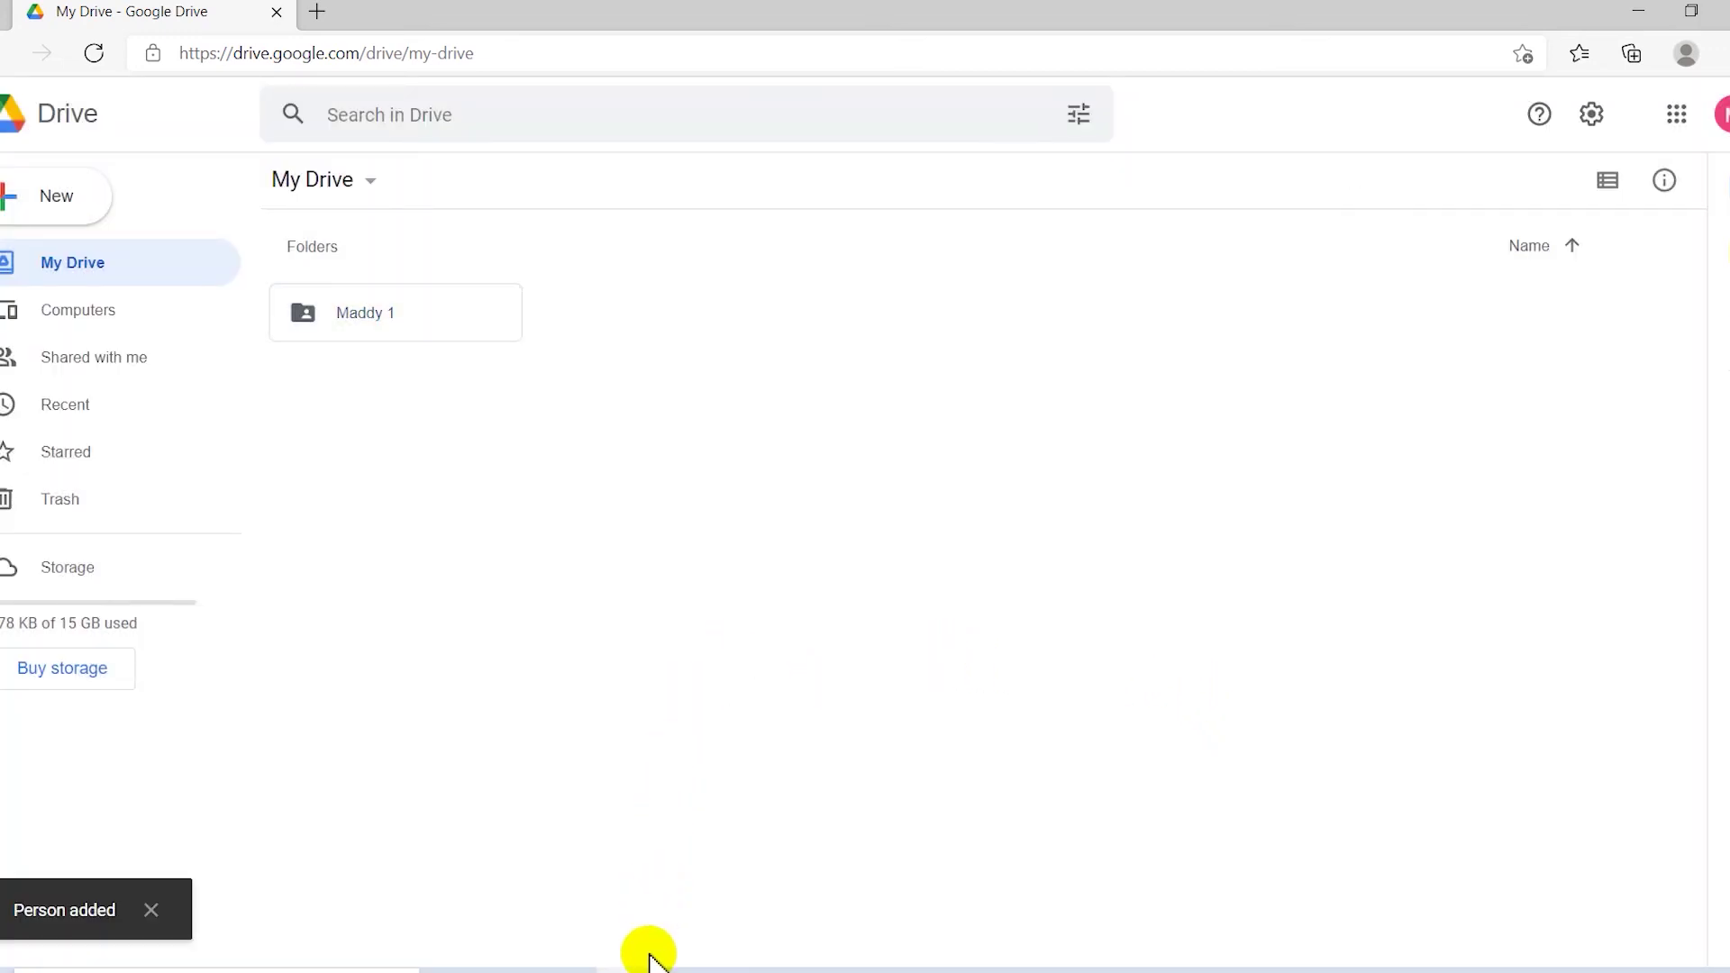
Compare the owner's Drive window with the recipient's InPrivate Drive window, ending in the recipient's account.
left_click(625, 970)
mouse_move(761, 928)
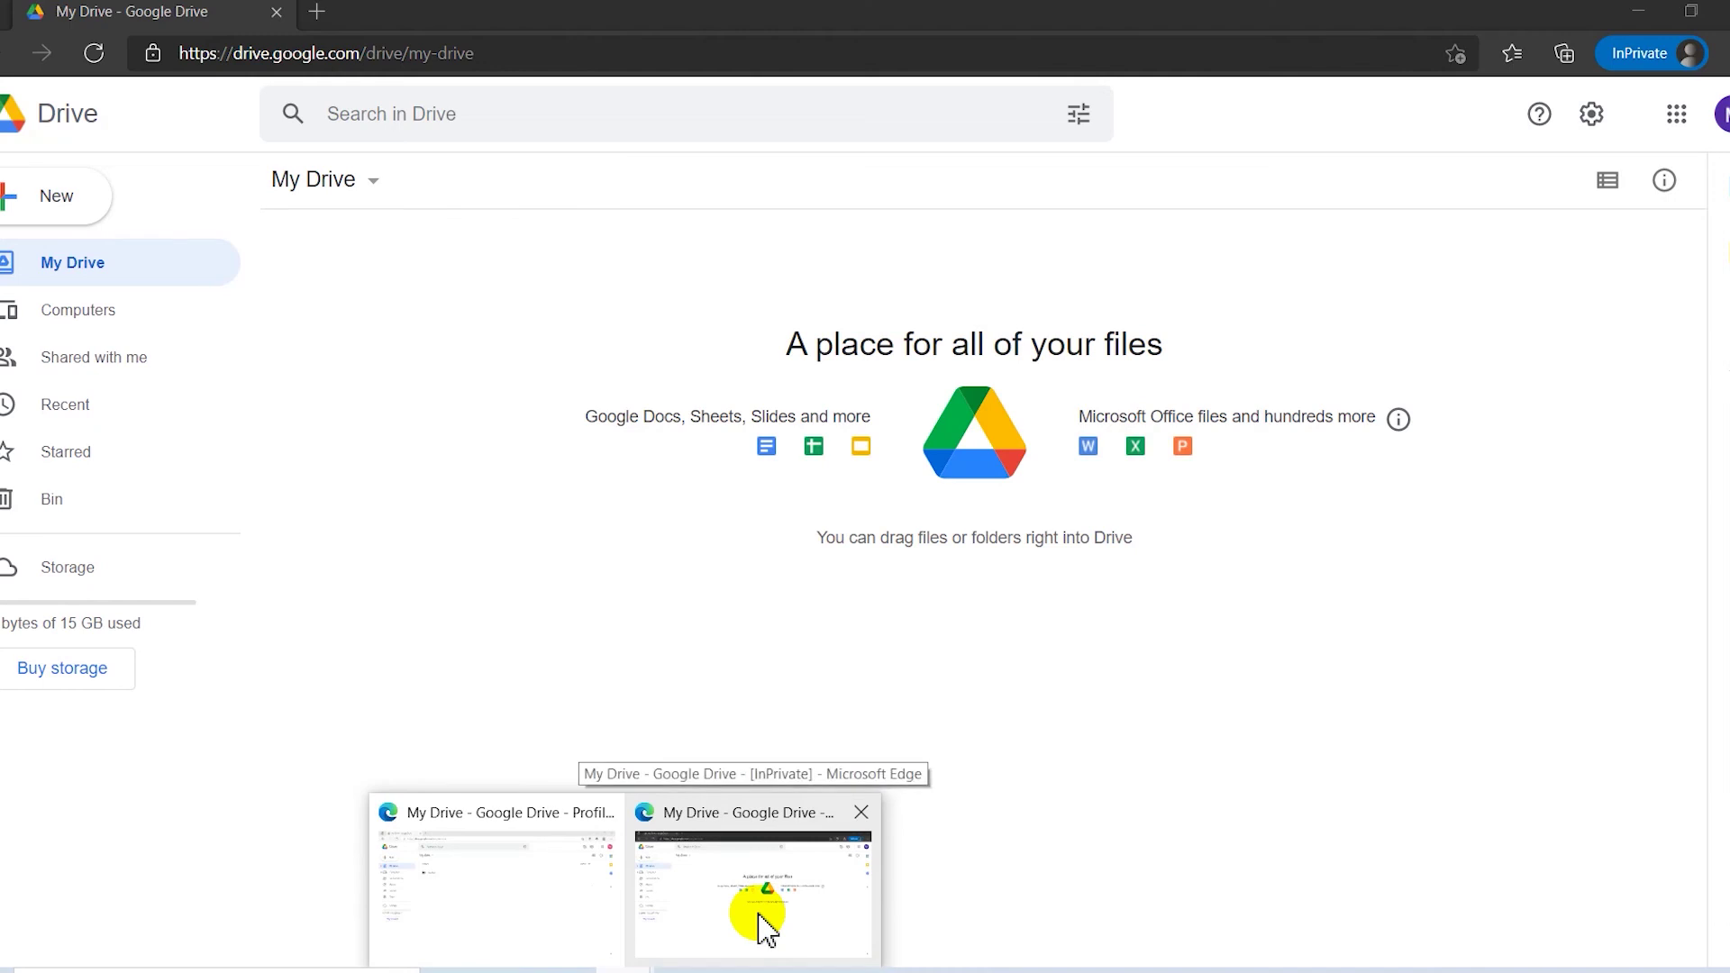
left_click(760, 928)
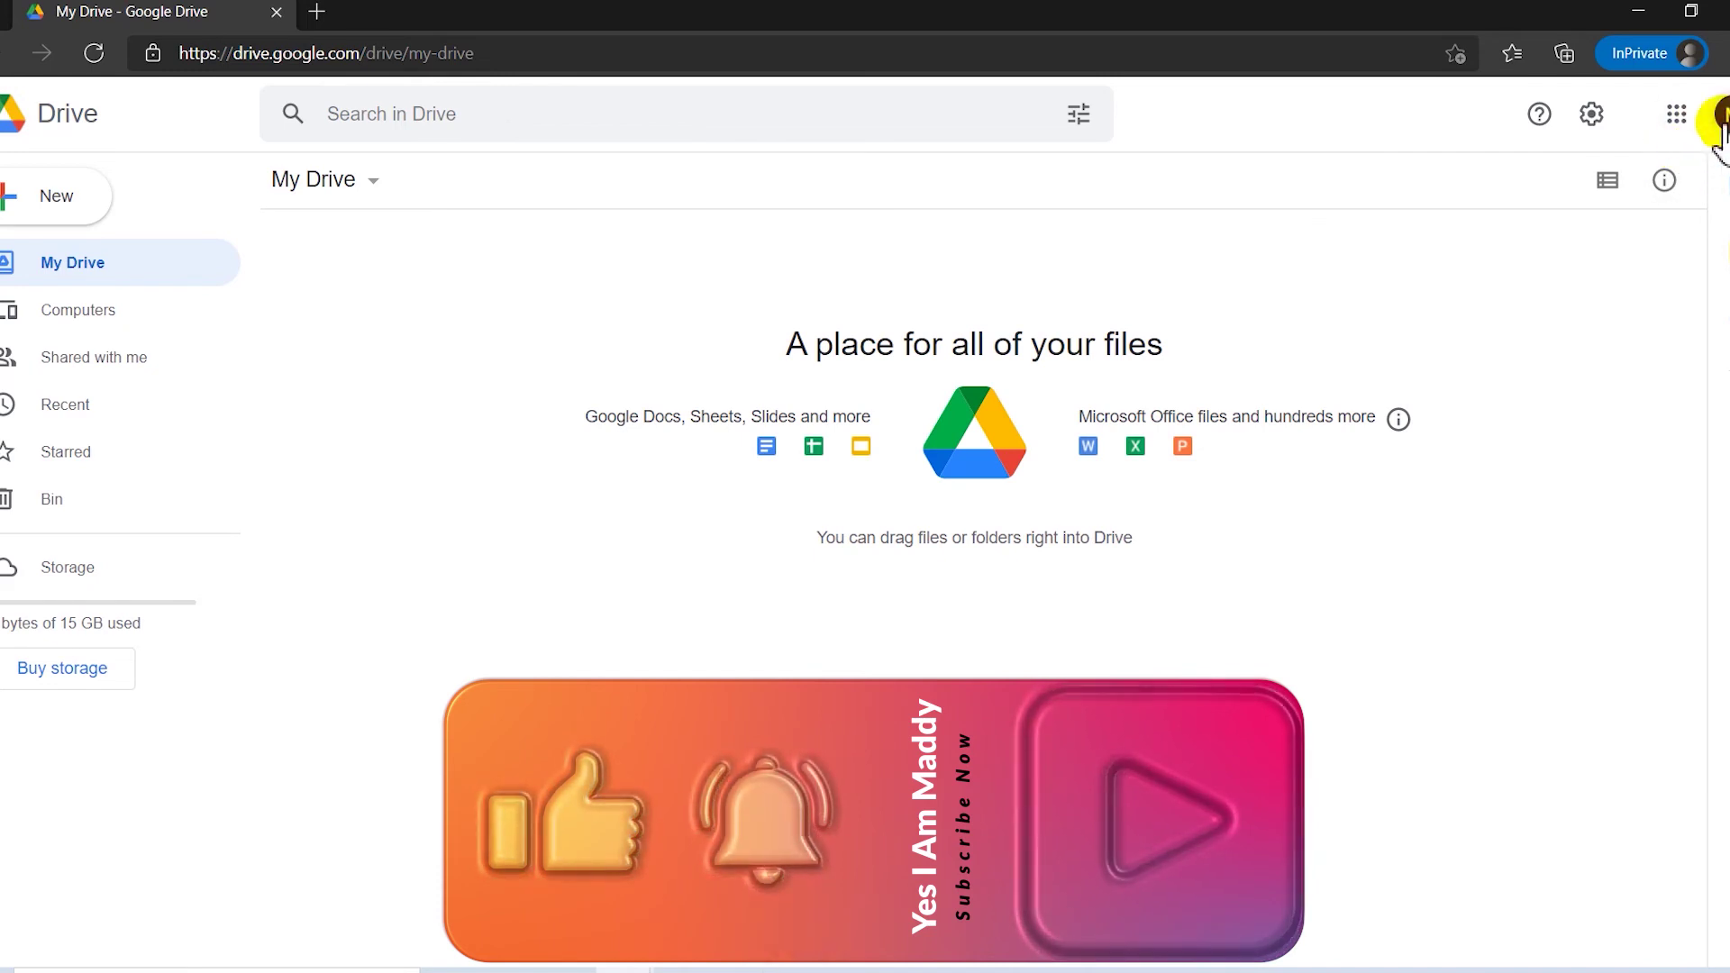
left_click(478, 878)
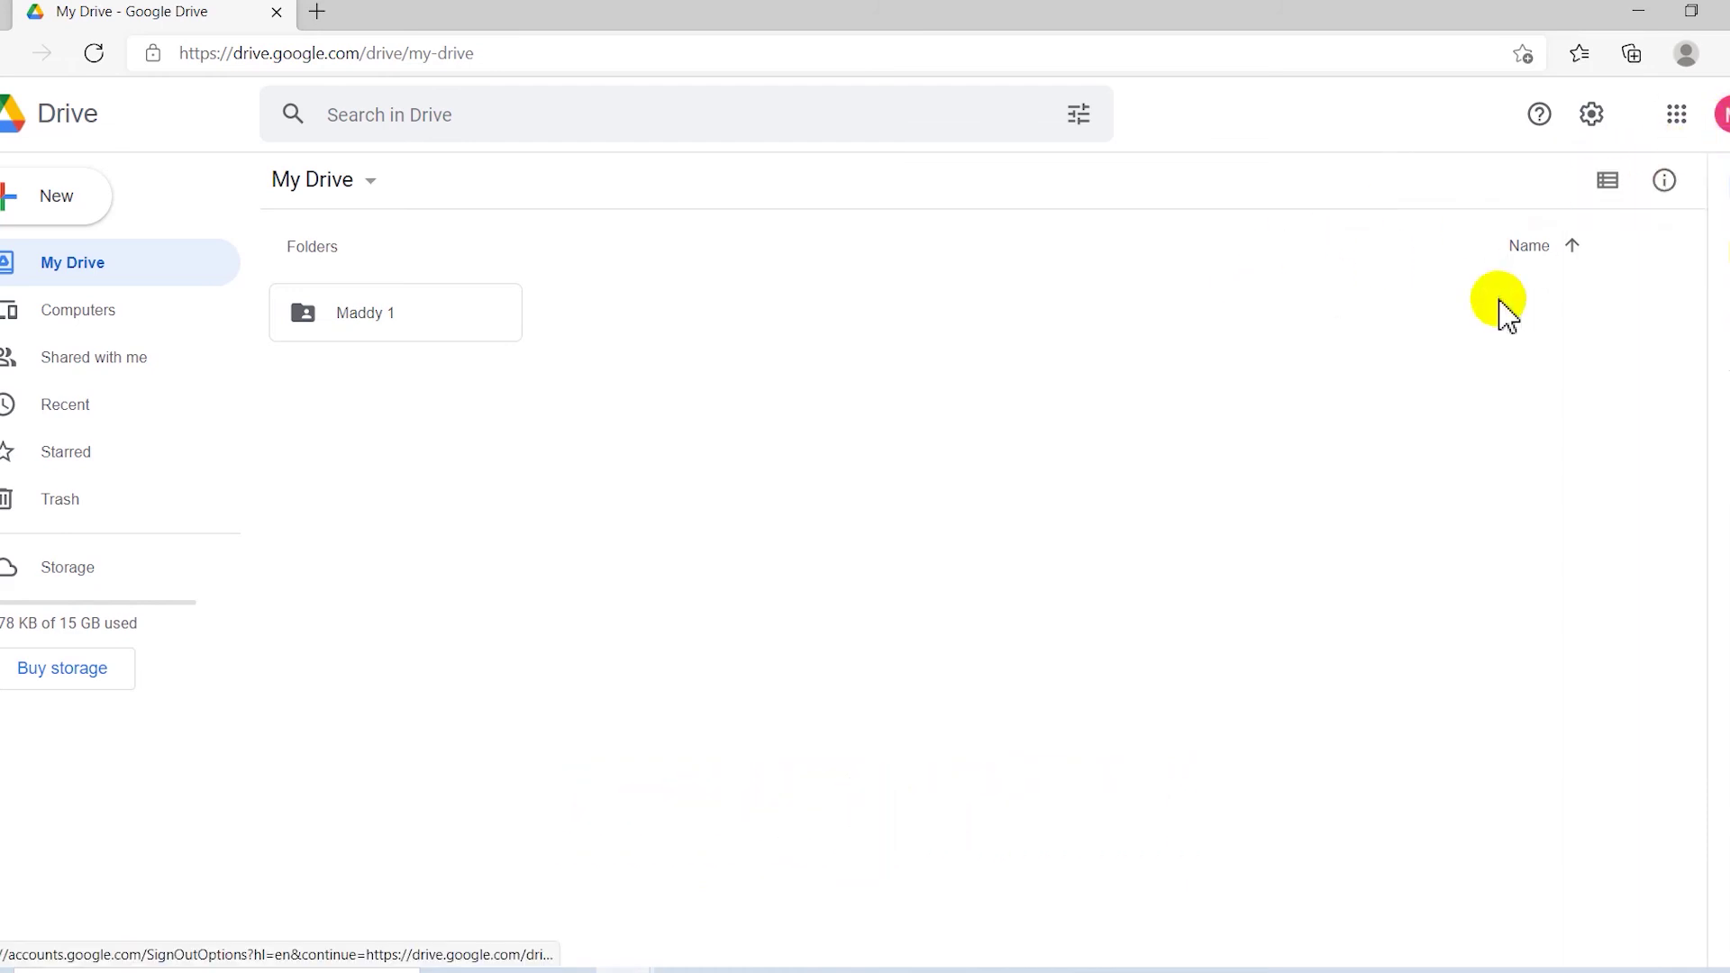
left_click(711, 928)
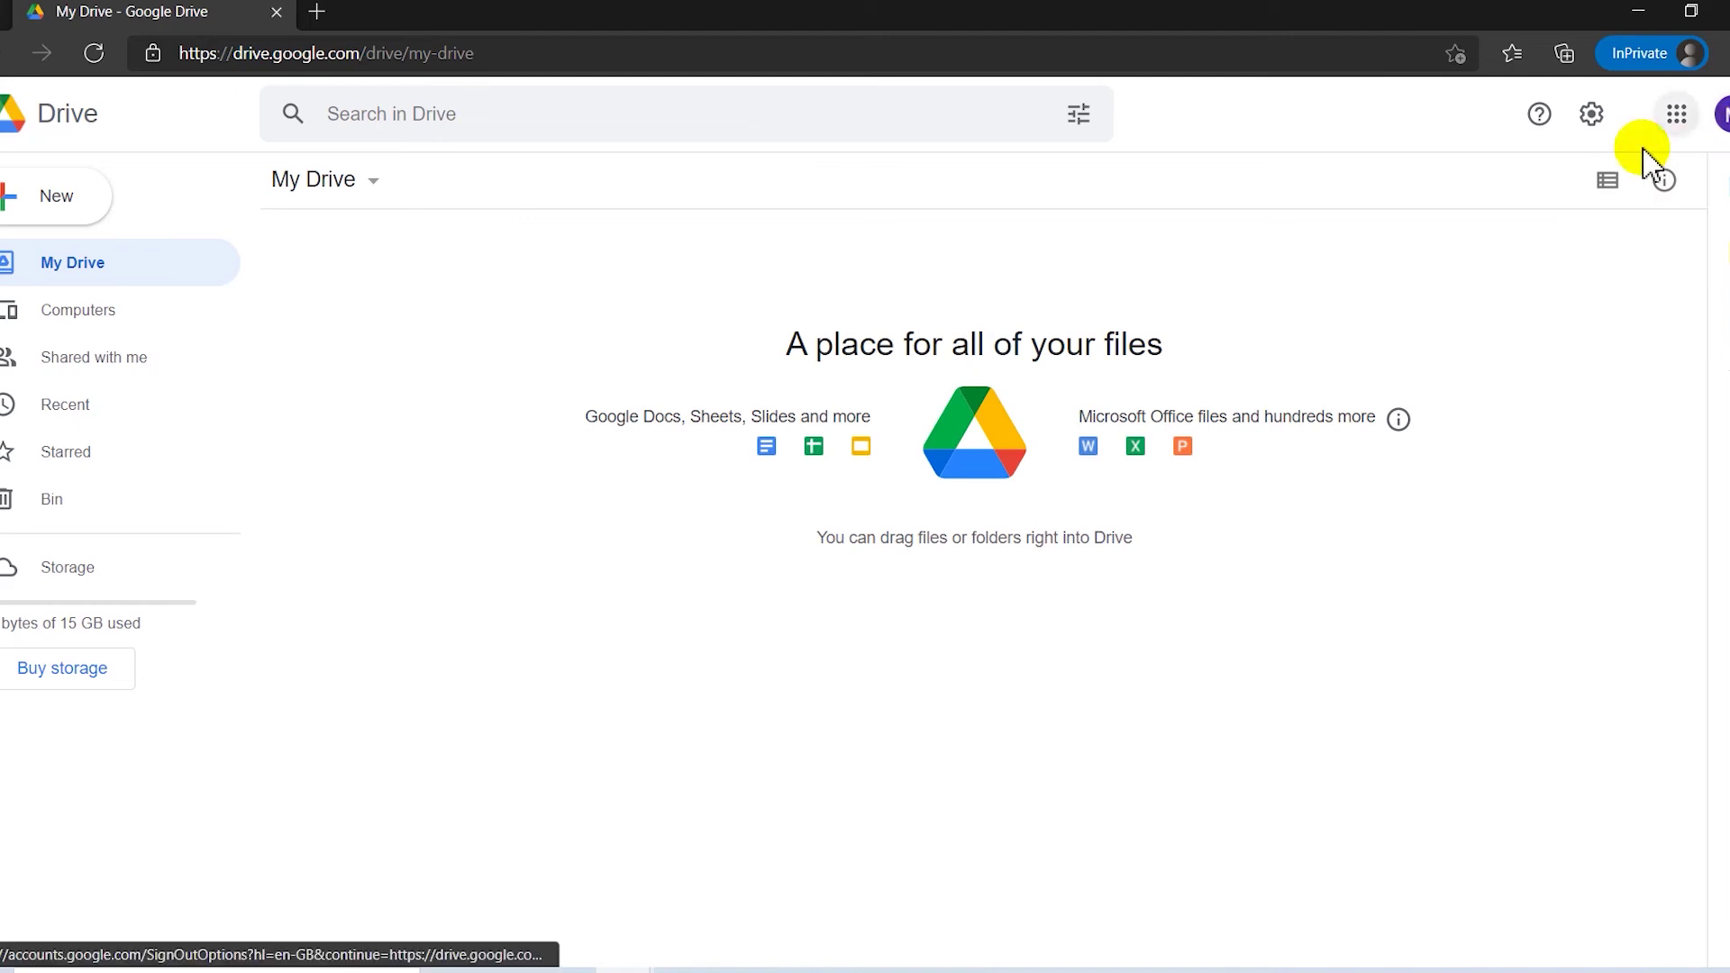
Find the Maddy 1 folder among the items shared with the recipient's account and open it.
left_click(132, 376)
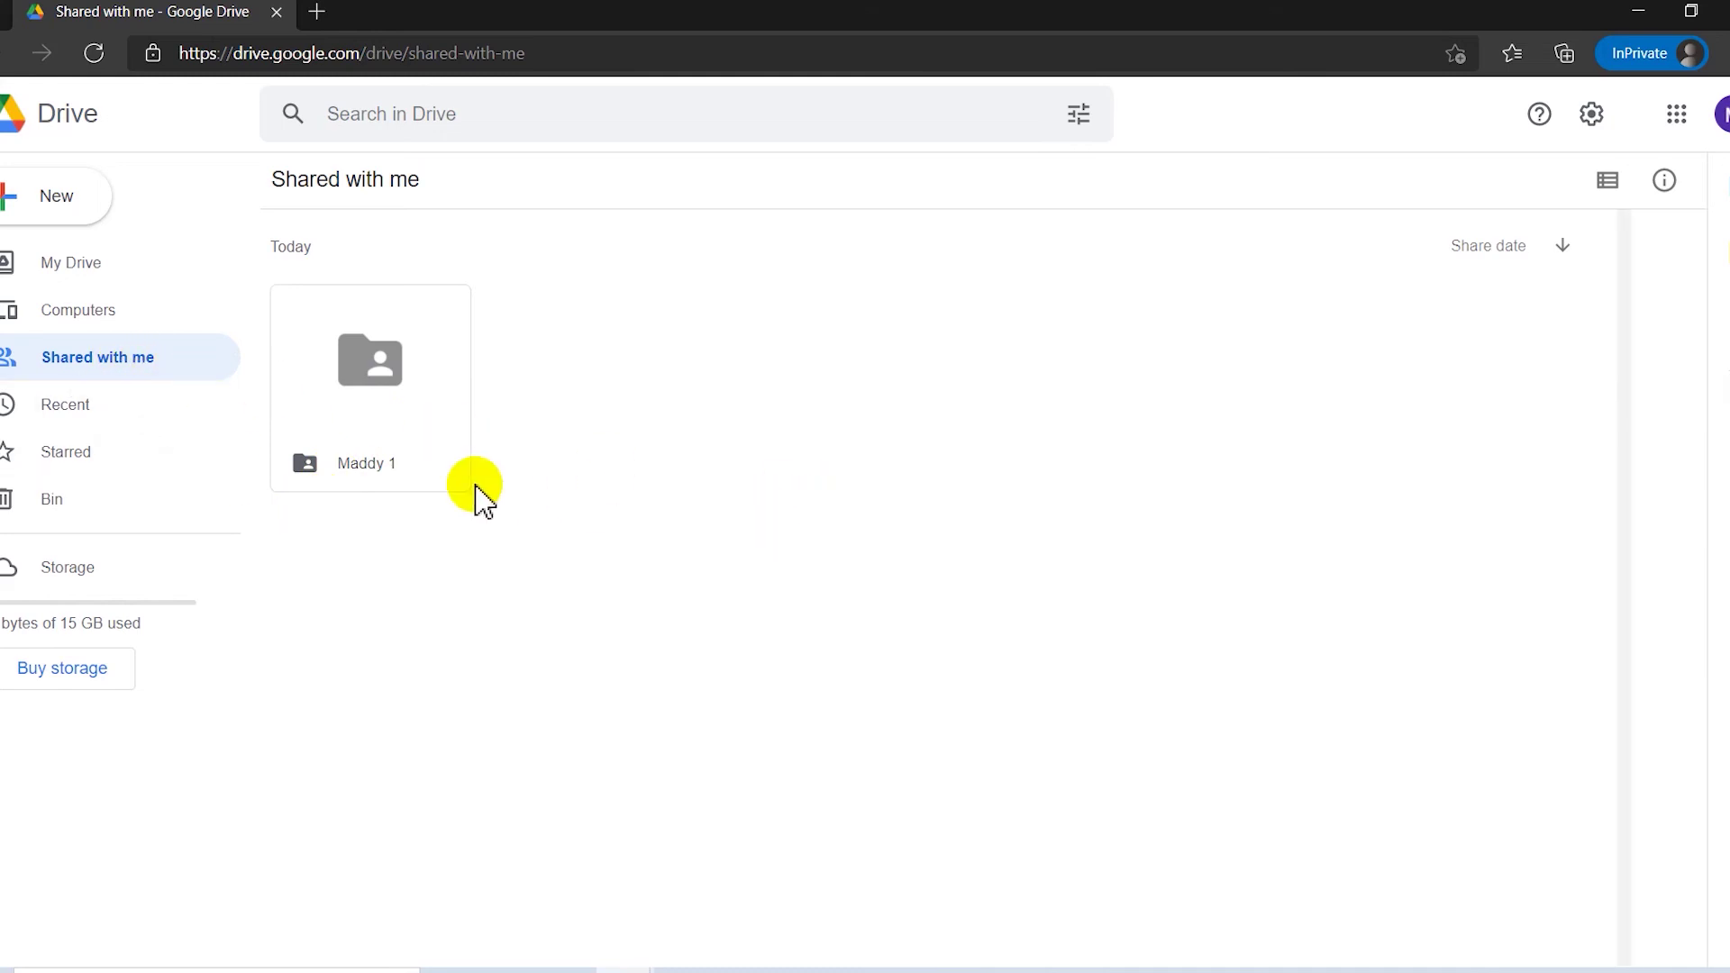
left_click(405, 424)
left_click(883, 641)
left_click(436, 448)
double_click(421, 446)
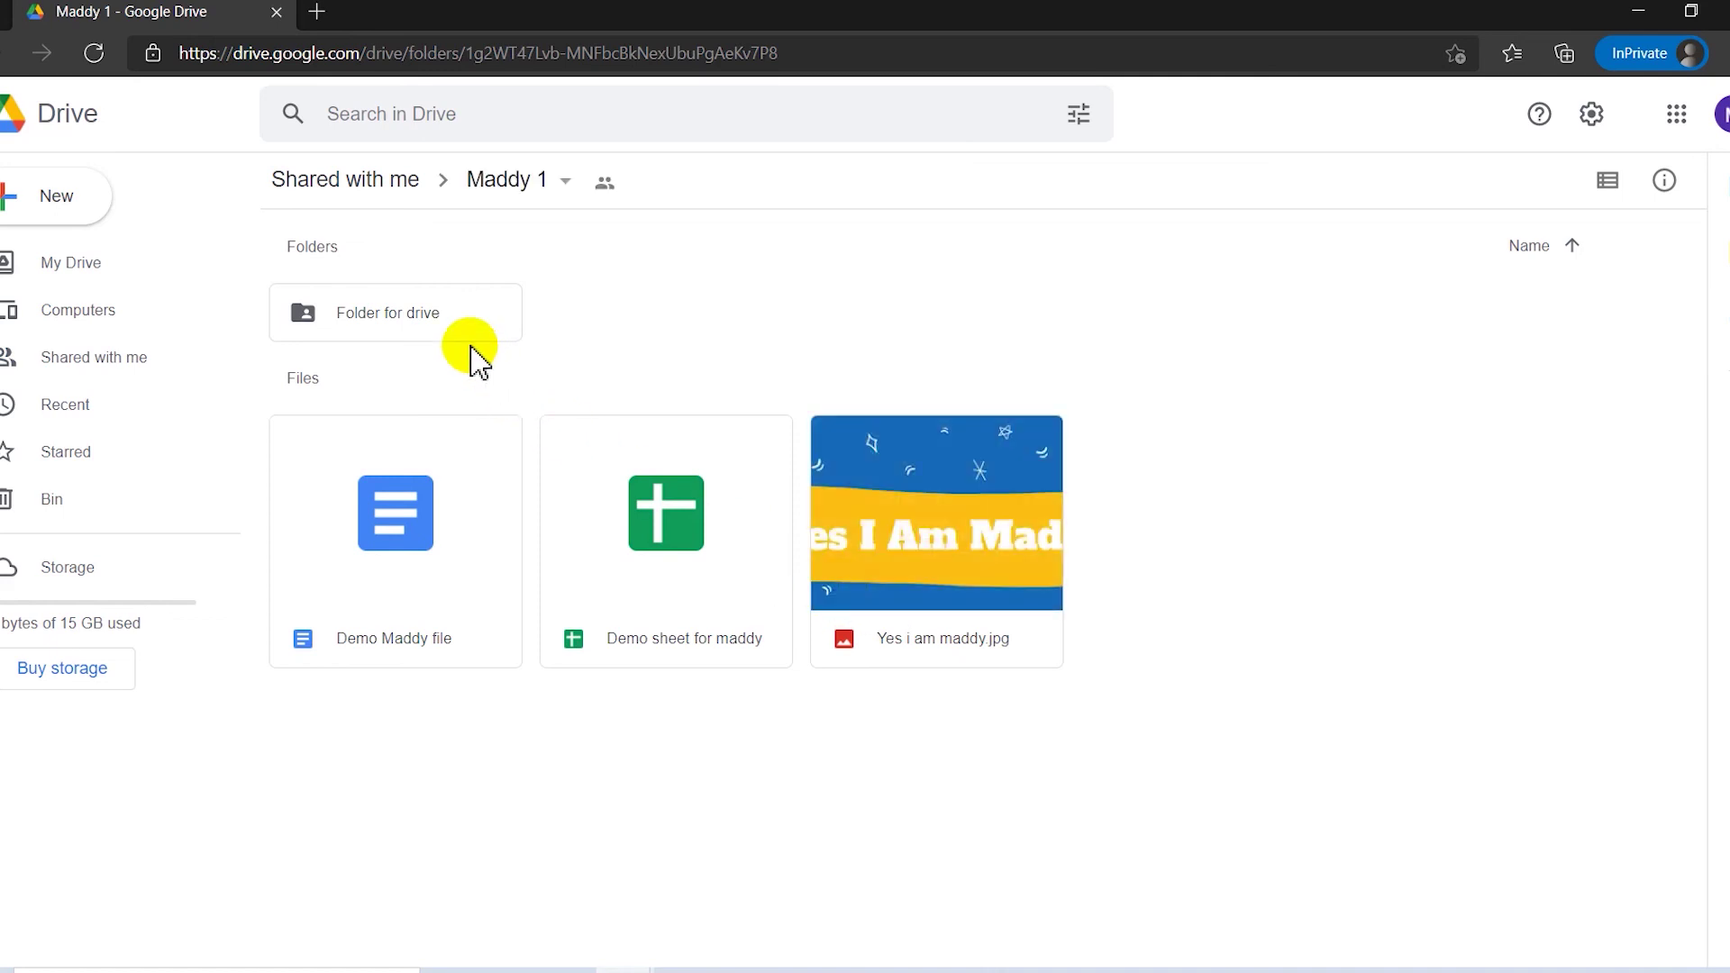
Look inside "Folder for drive", return to Maddy 1 and review its shared document, spreadsheet and image.
left_click(467, 328)
double_click(464, 332)
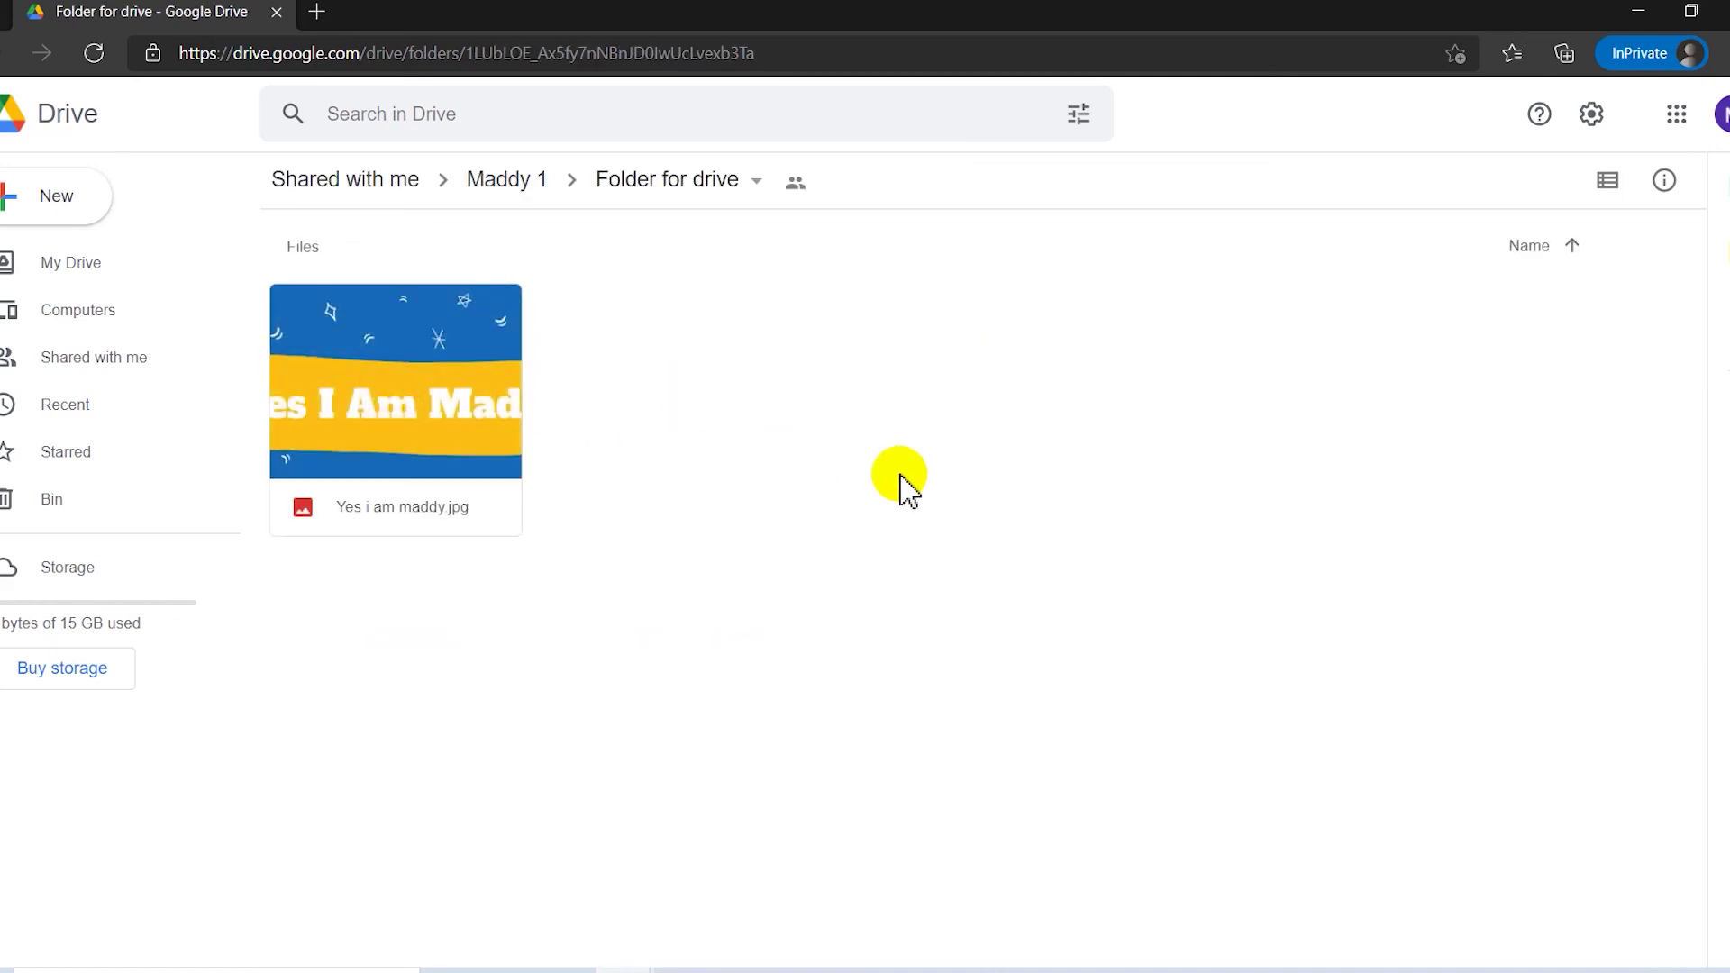
left_click(507, 180)
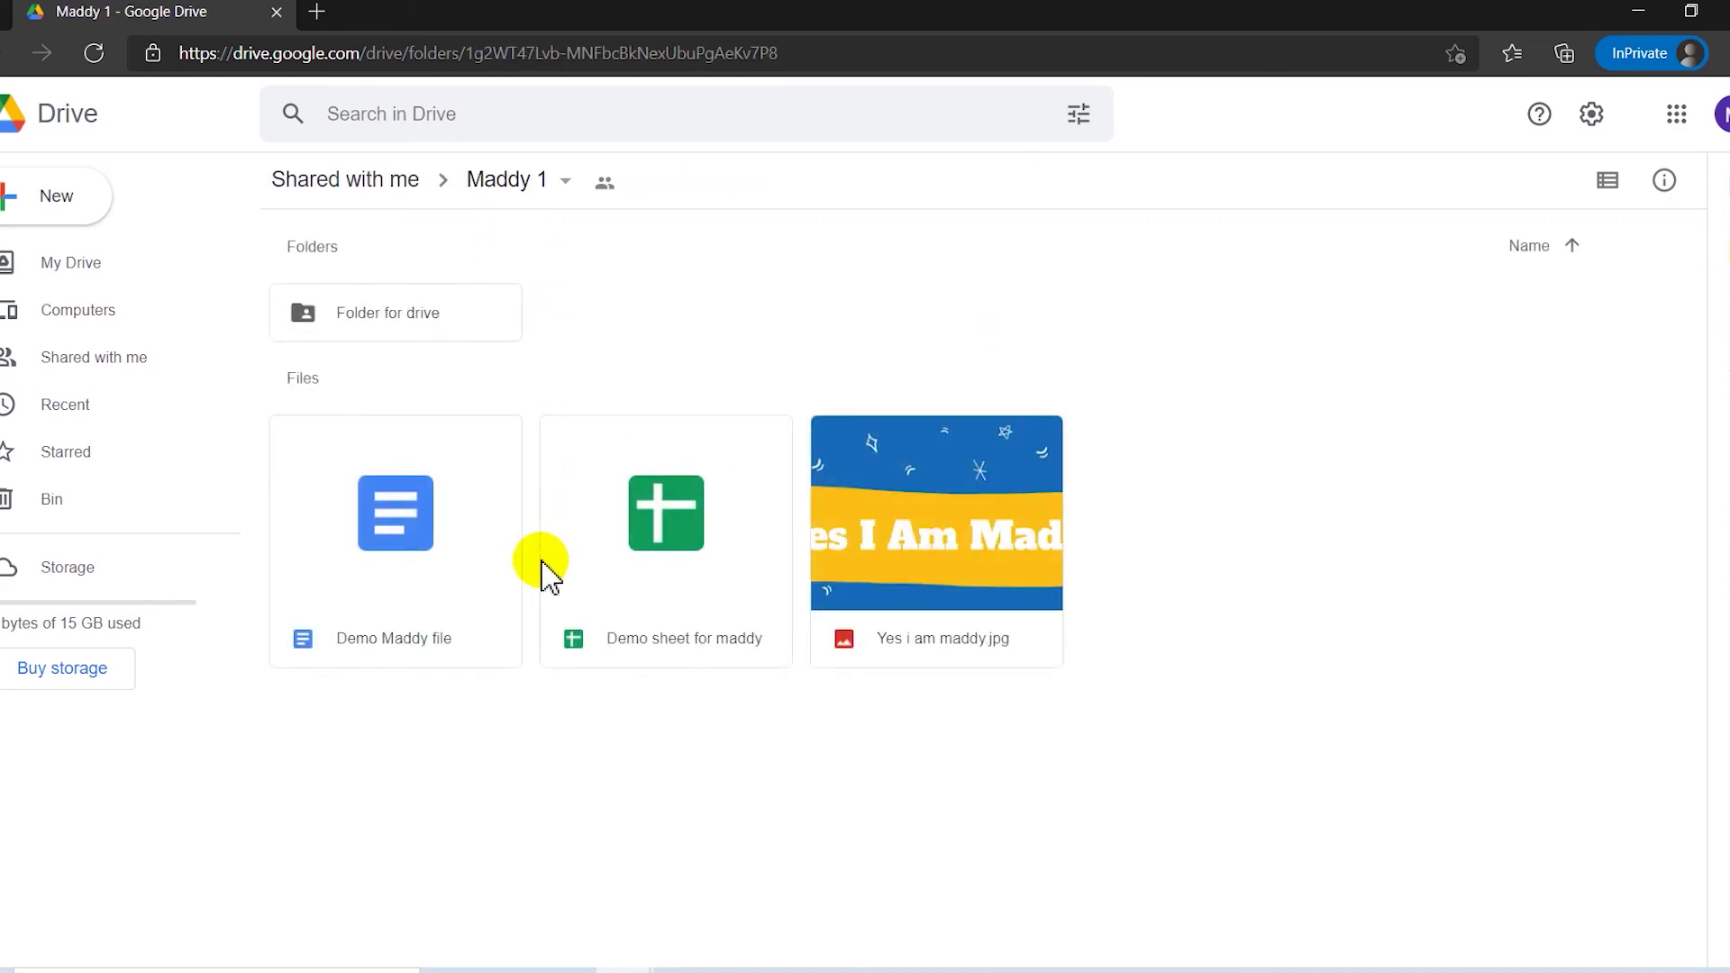
left_click(421, 548)
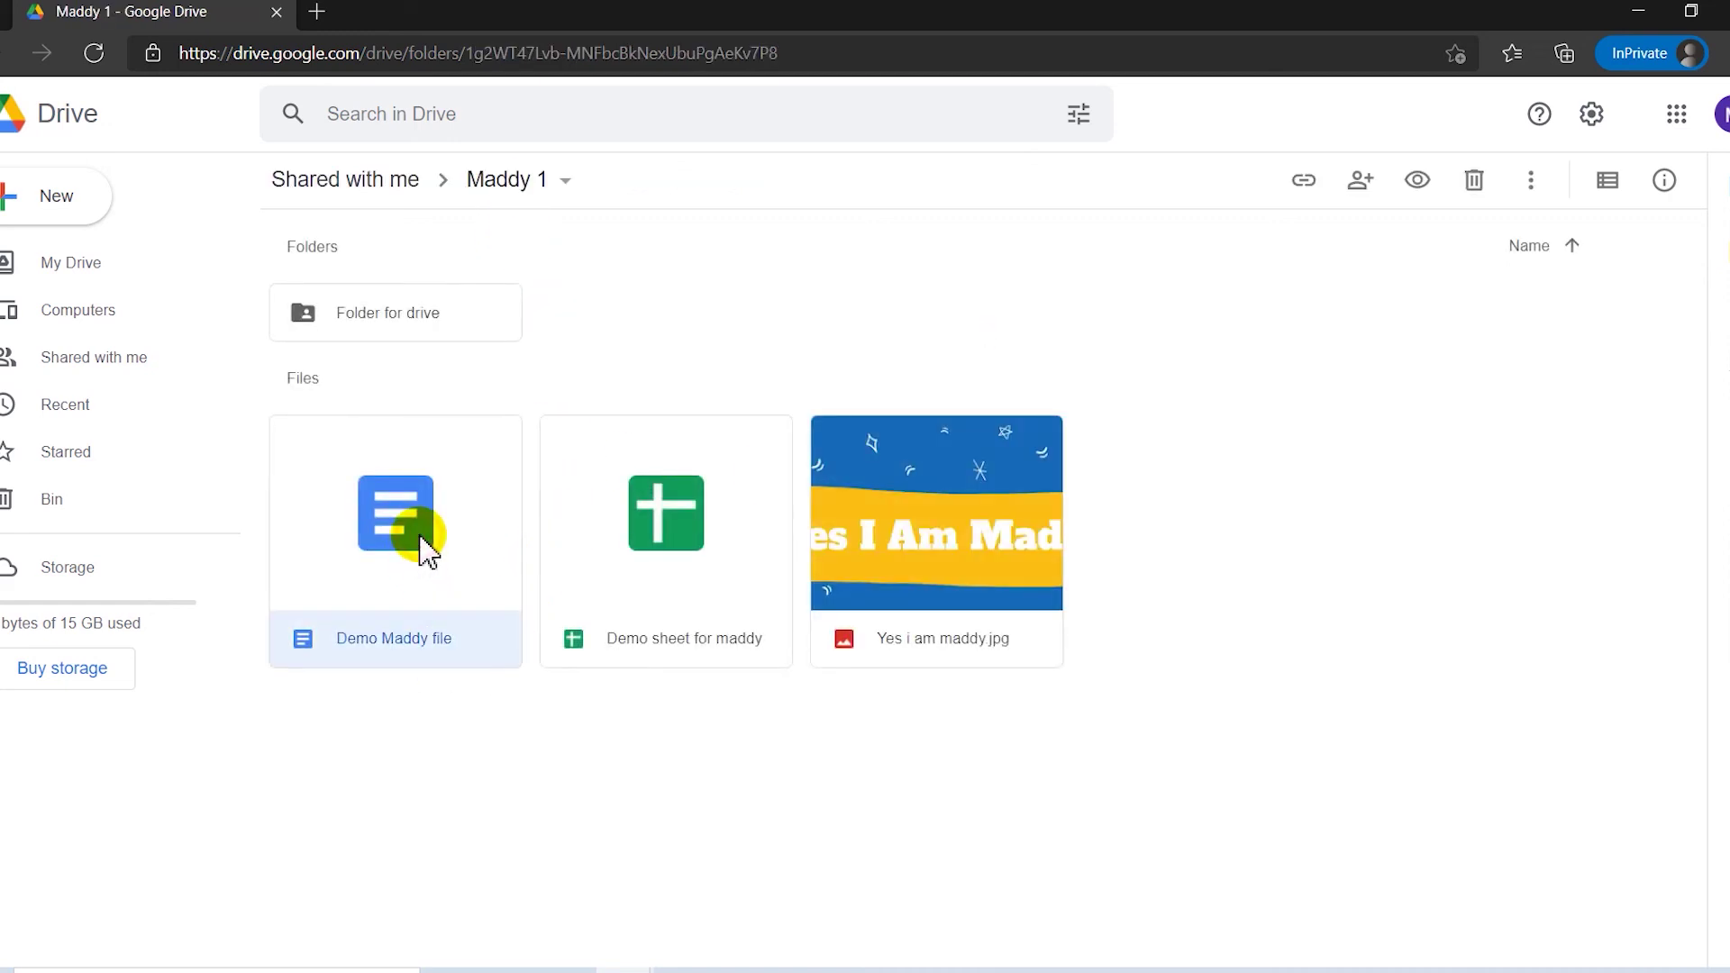
left_click(666, 554)
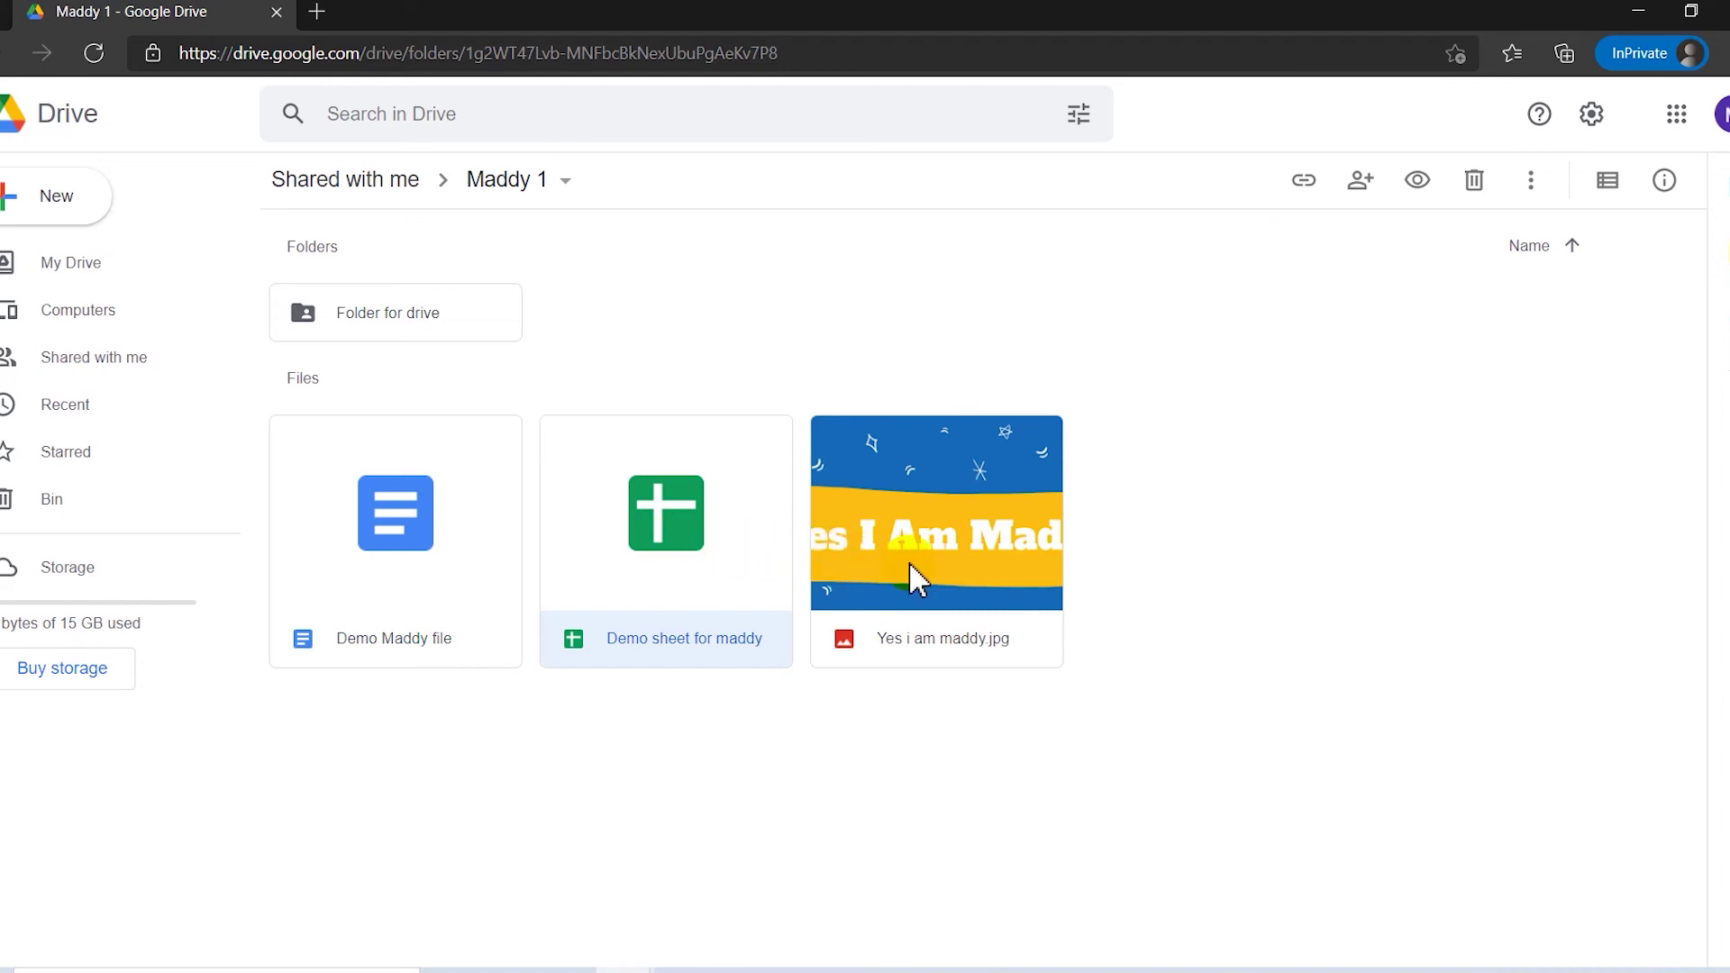
left_click(932, 578)
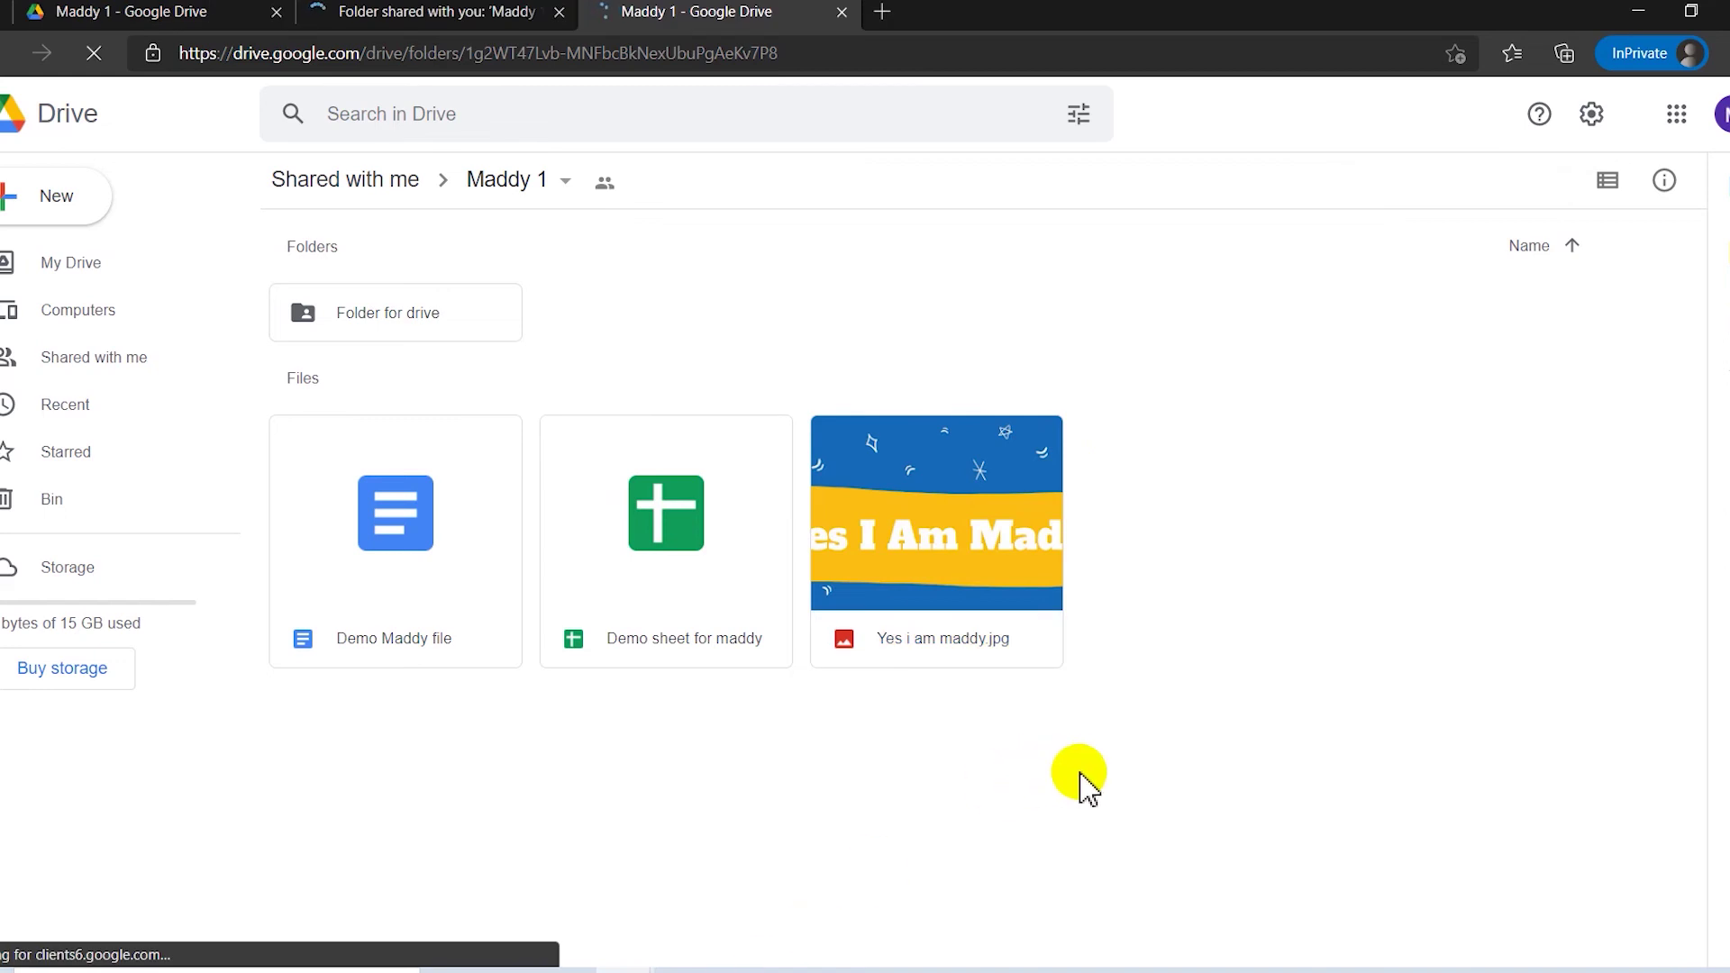
Switch back to the owner's Drive window and create a folder named "Maddy 2" in My Drive.
mouse_move(619, 960)
left_click(538, 923)
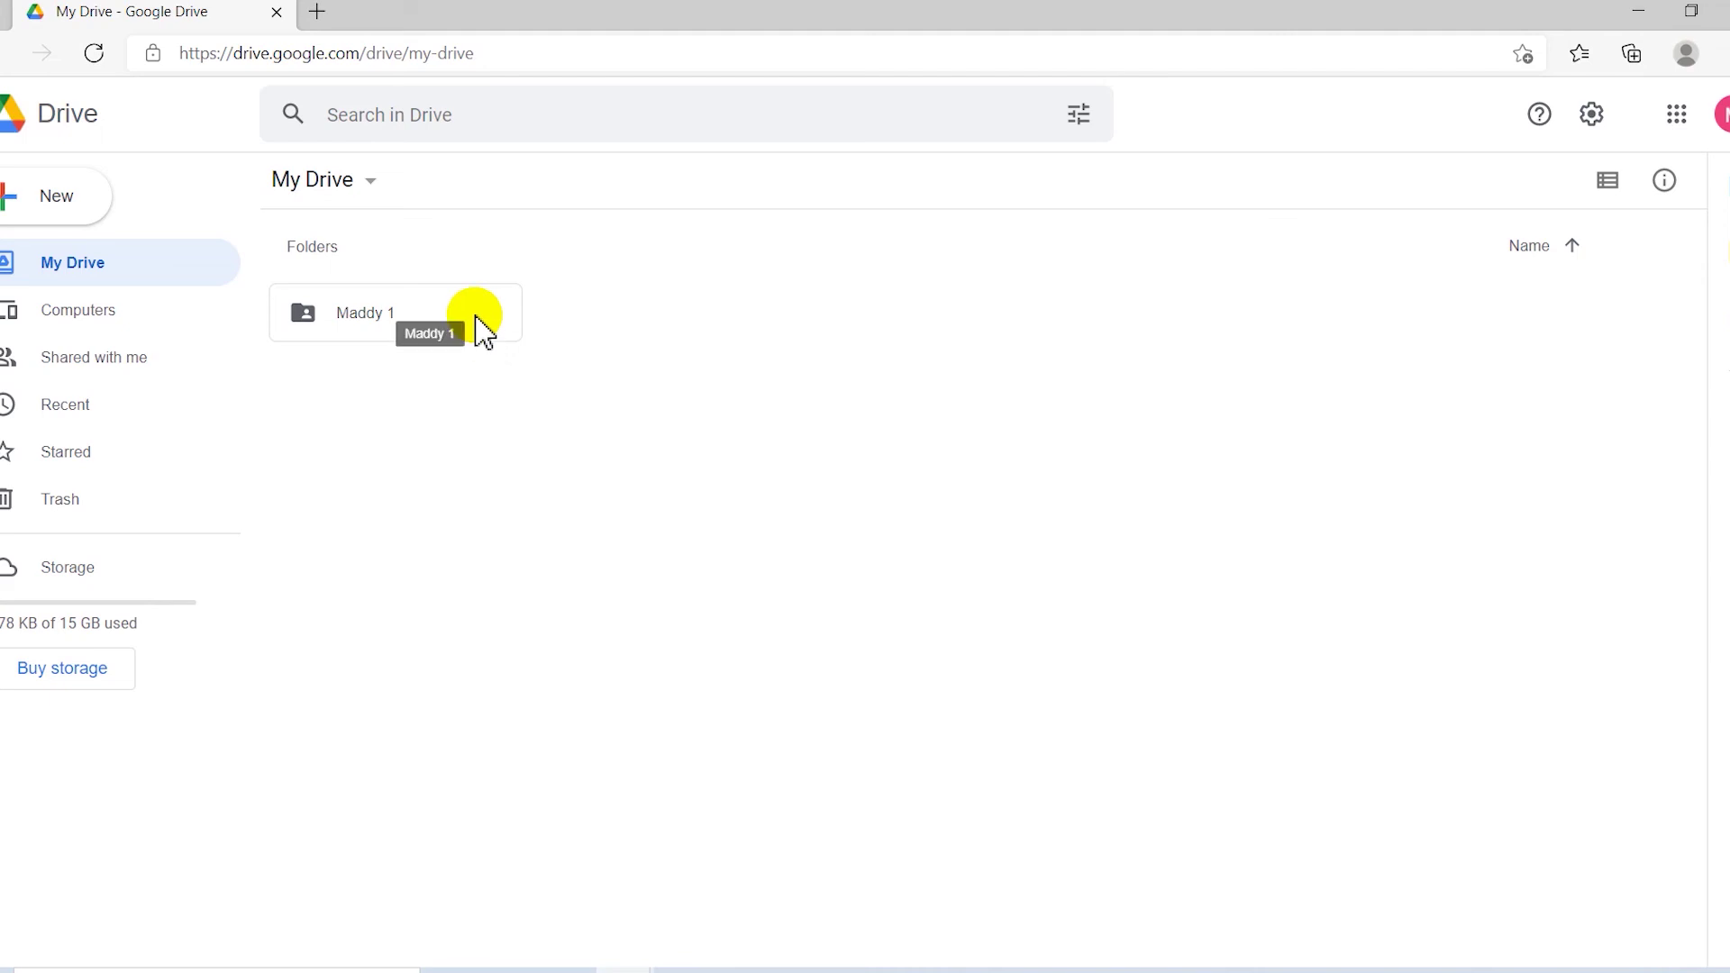
right_click(741, 356)
left_click(871, 393)
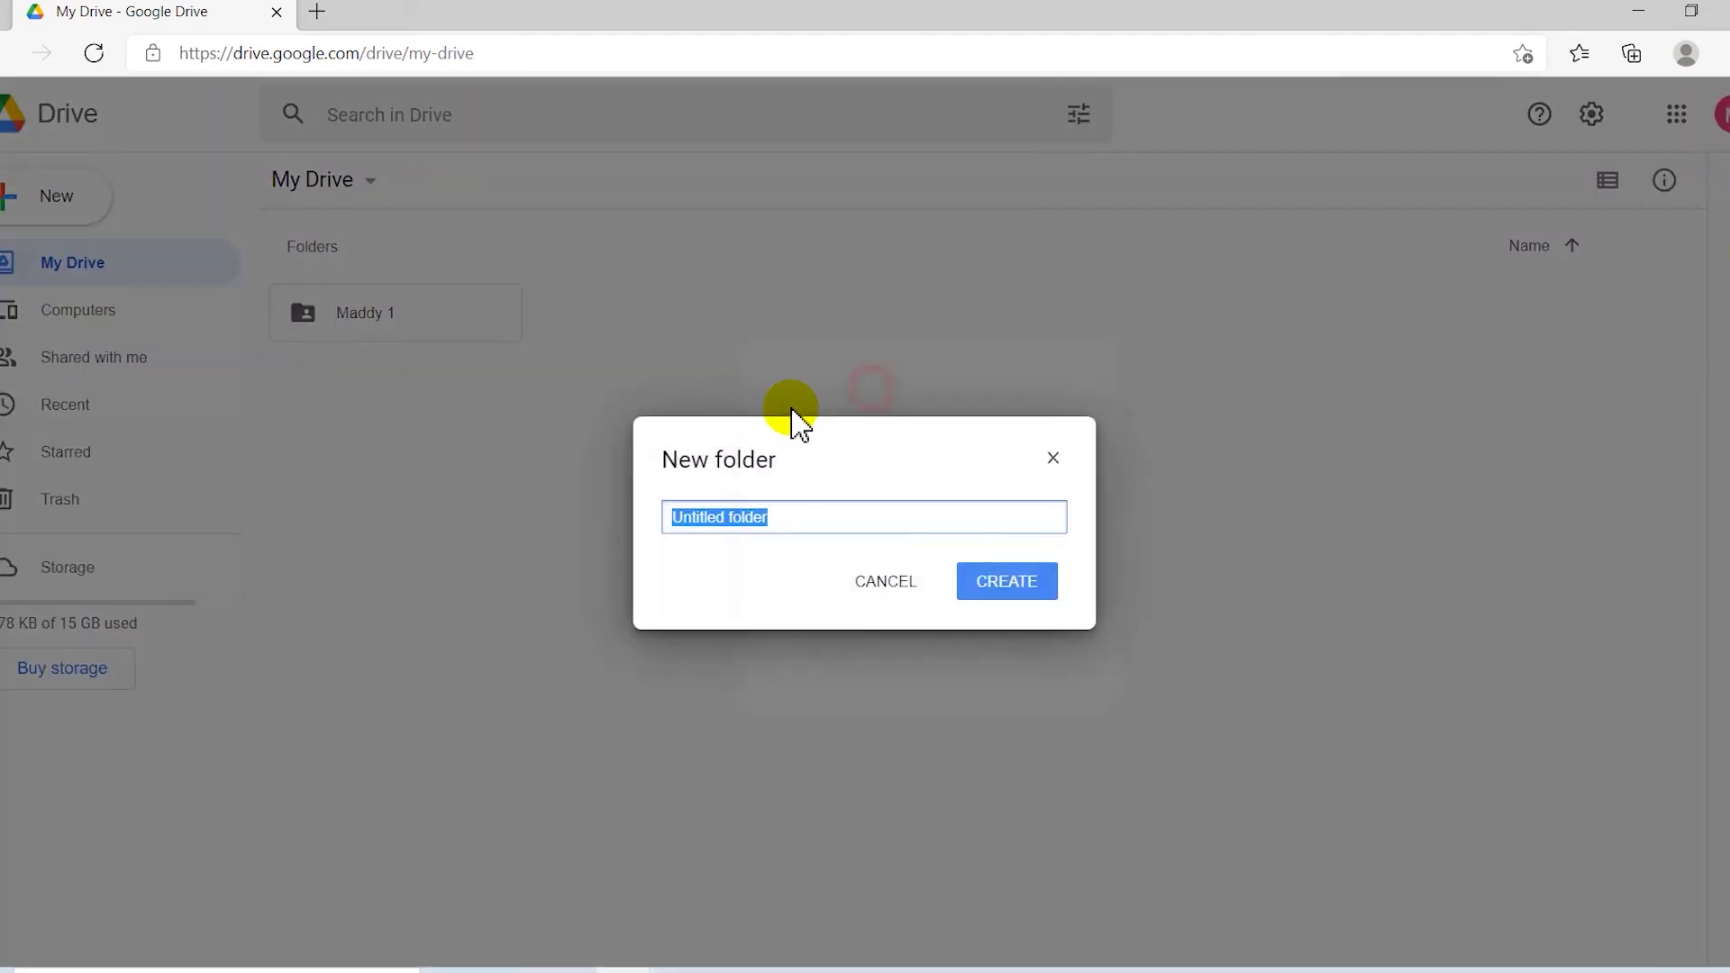
type("Maddy ")
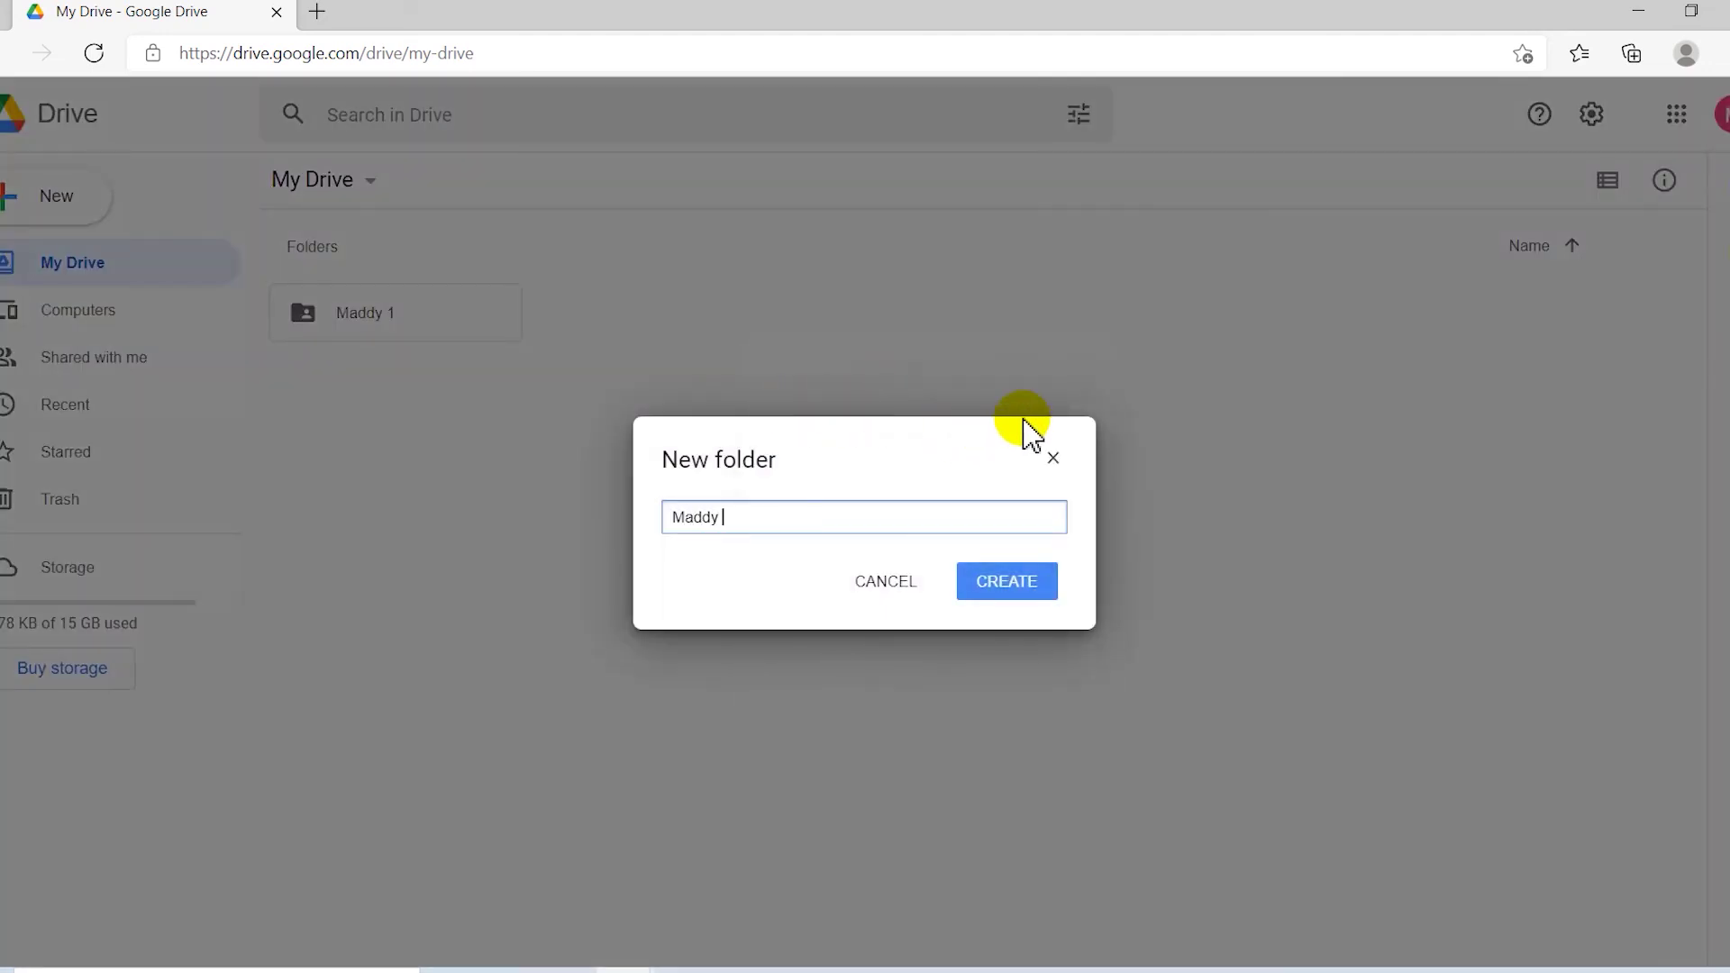
type("2")
key("Return")
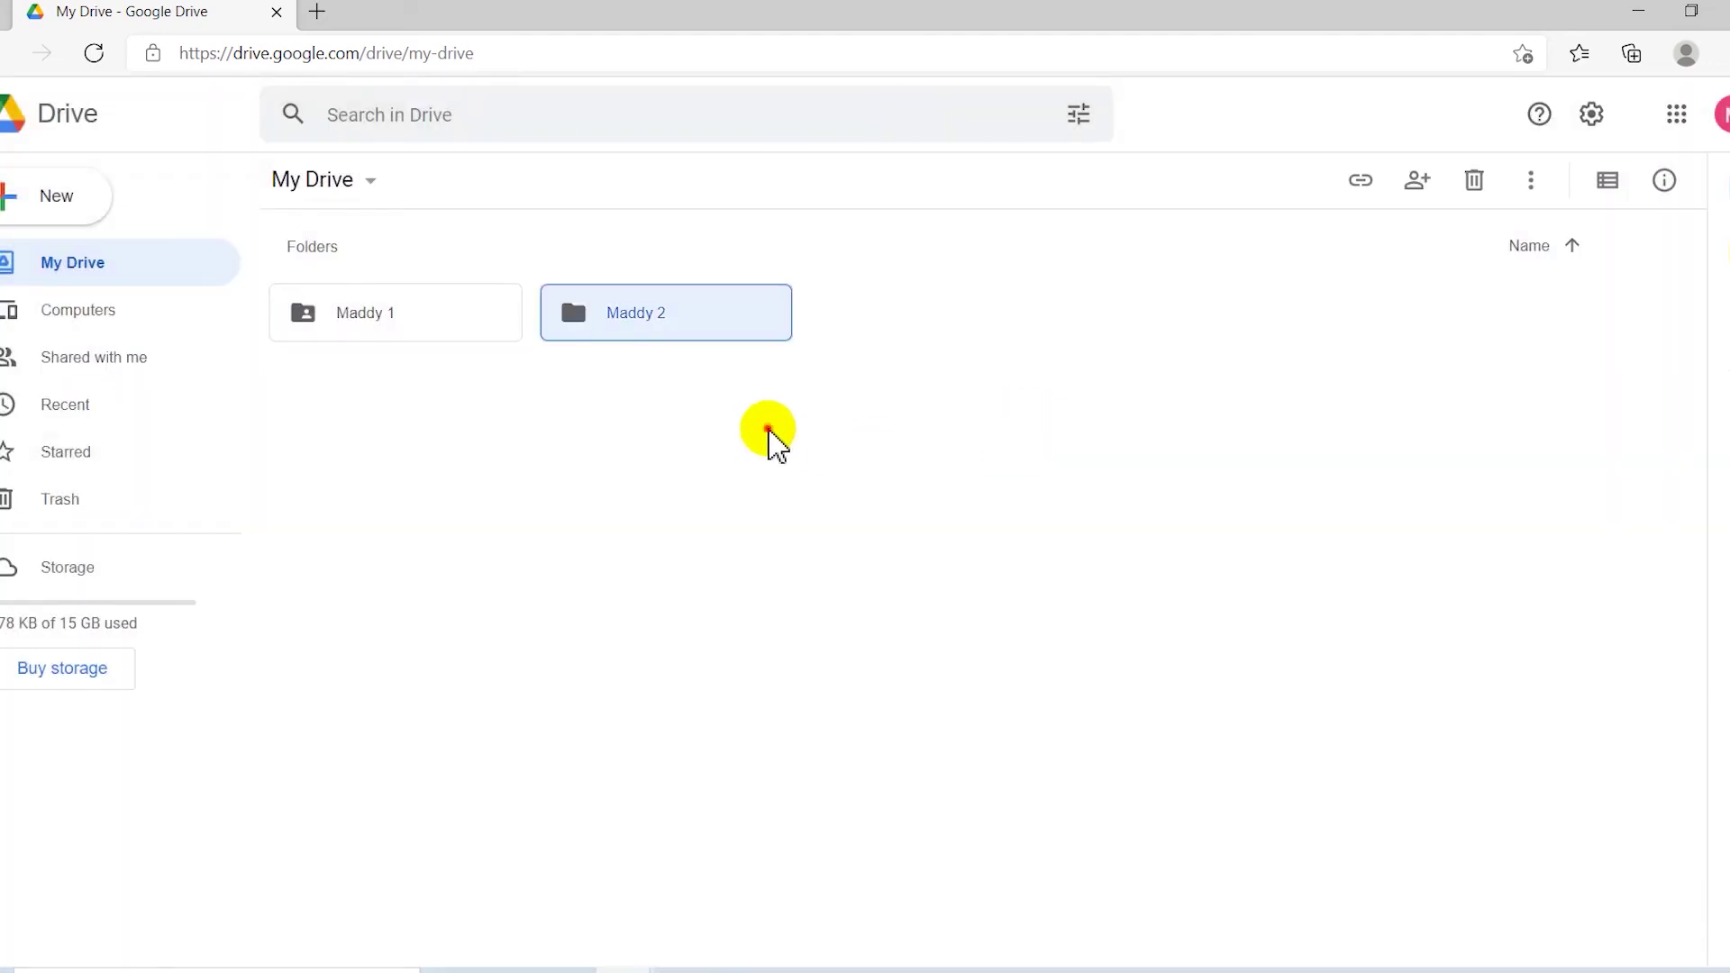
left_click(651, 378)
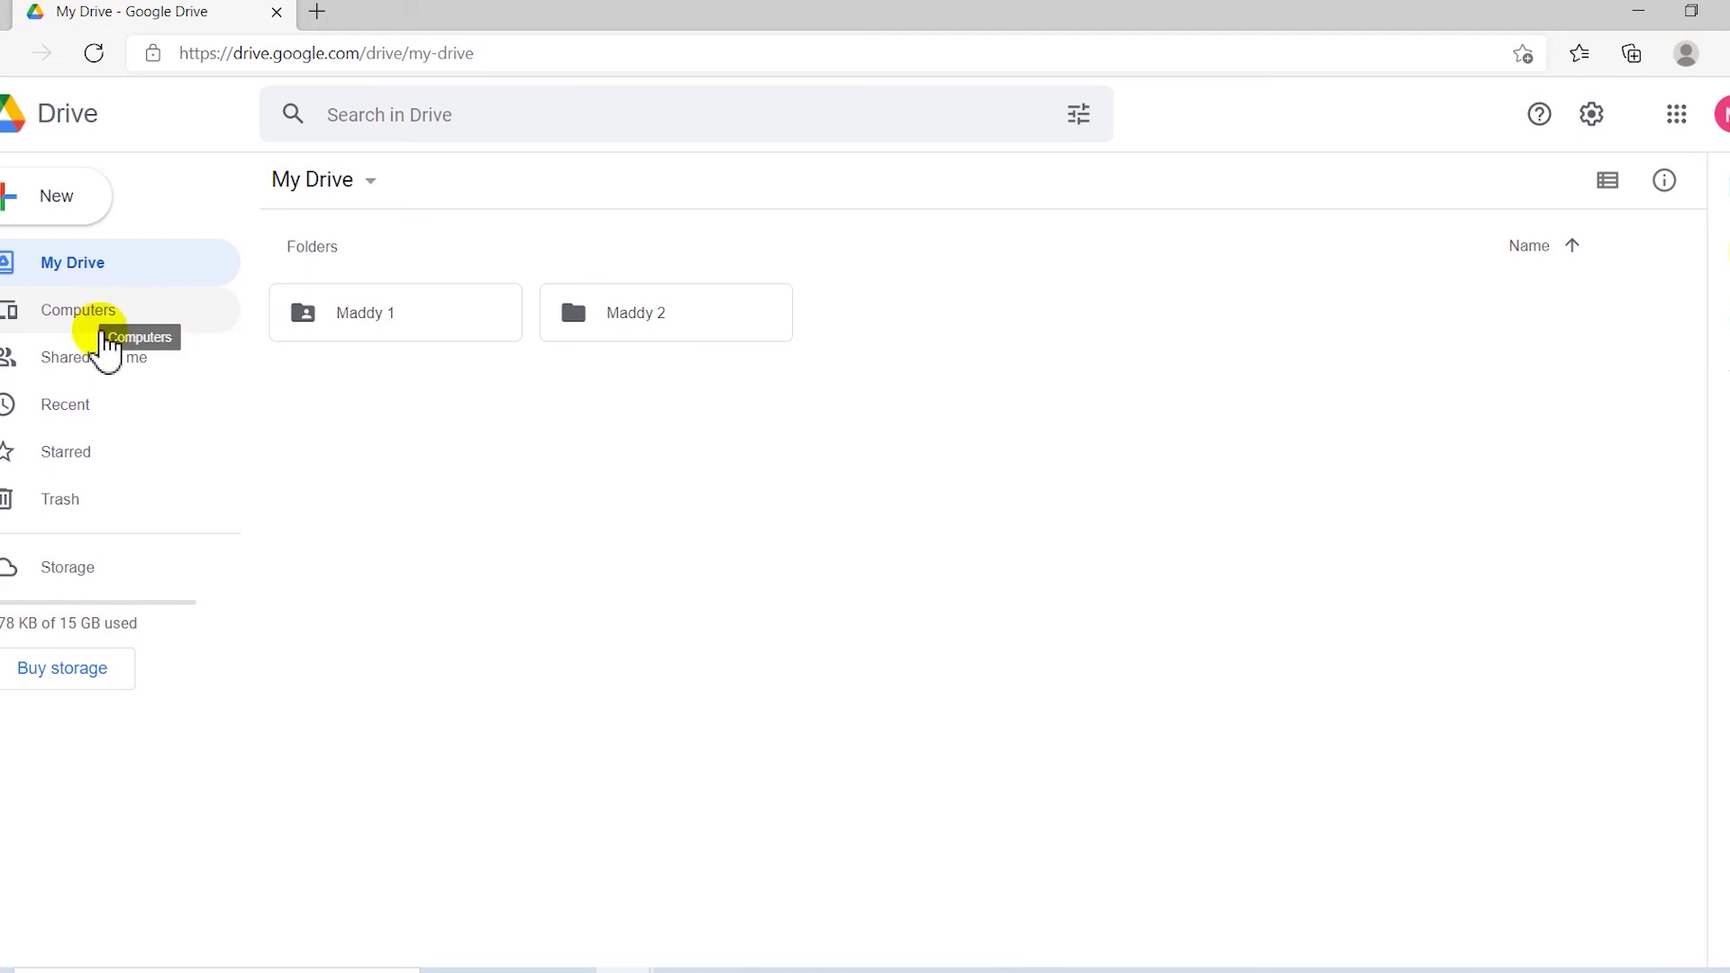
View the items shared with the owner's account and the recently used files.
left_click(139, 358)
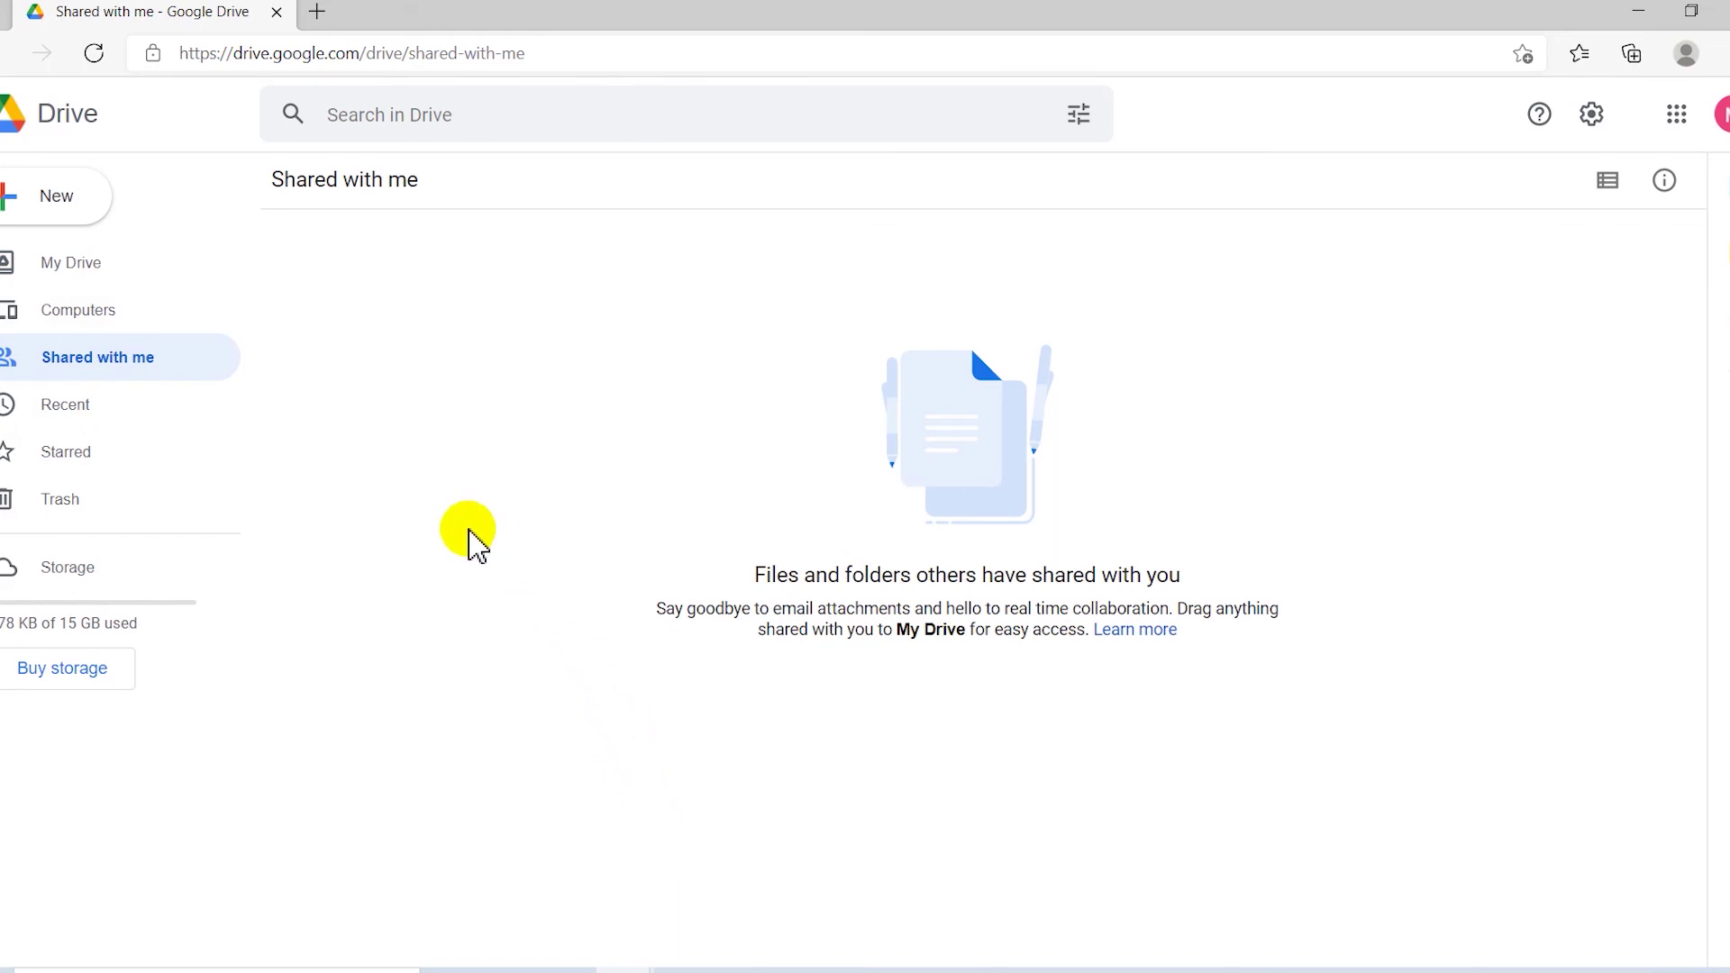
left_click(65, 410)
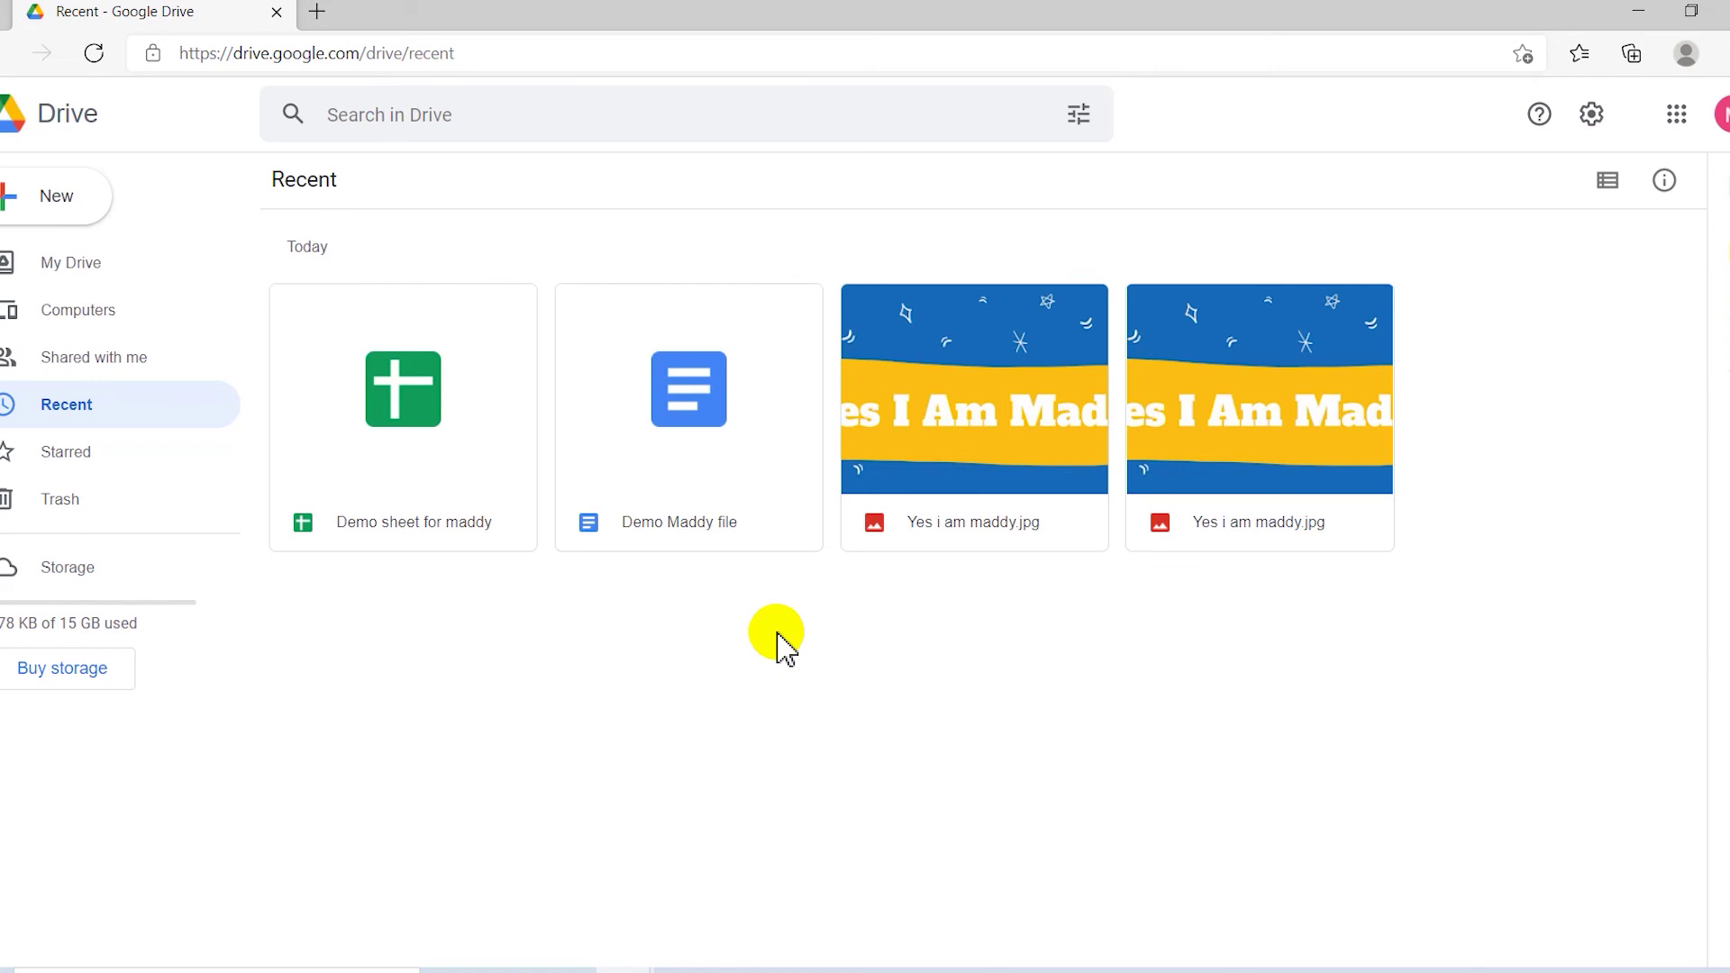
Check the Starred section, open the Demo Maddy file document from the recent files, star it and close it.
left_click(40, 451)
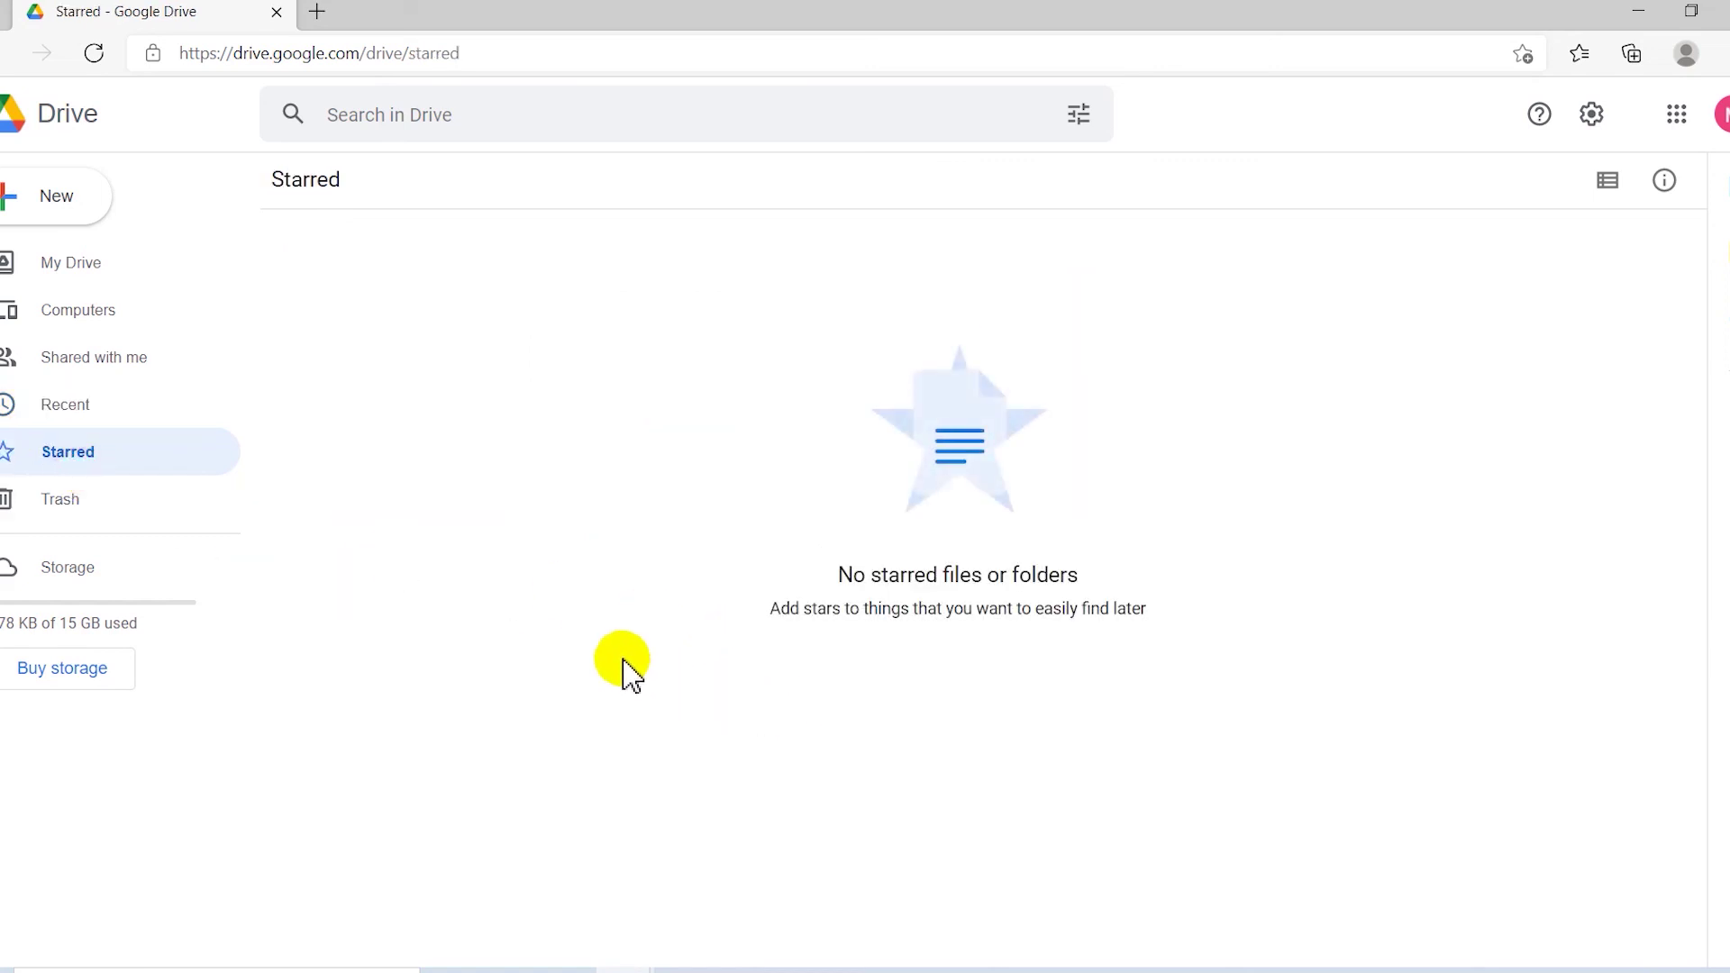
left_click(76, 405)
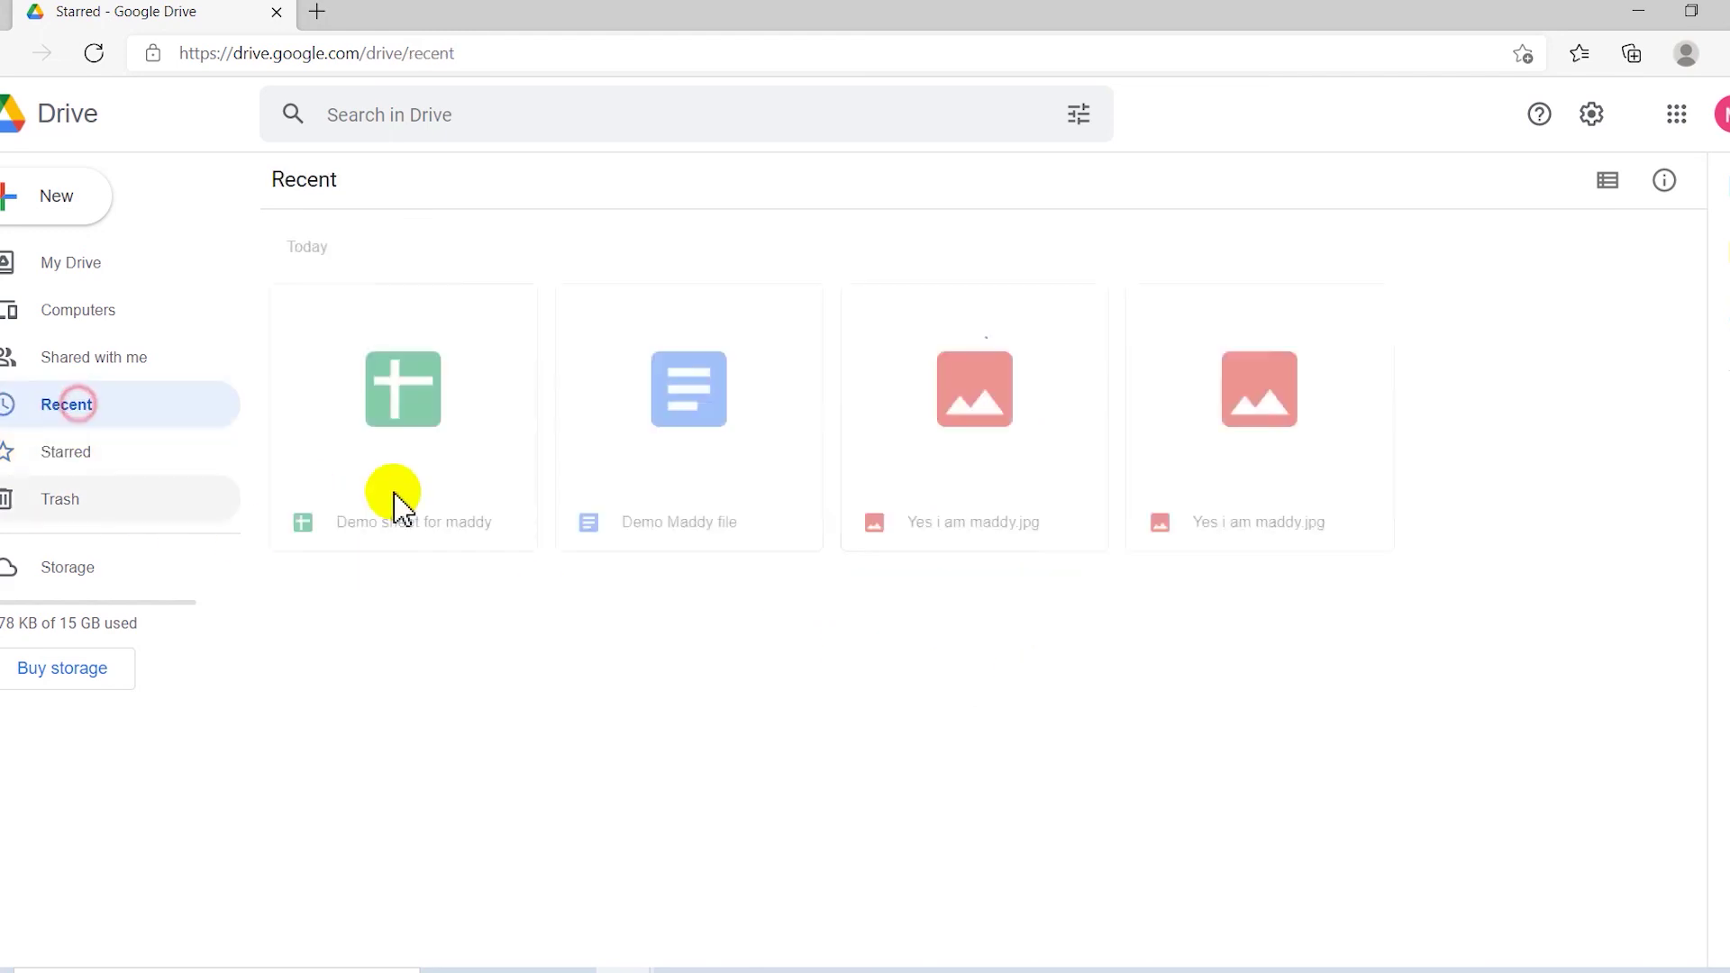
left_click(387, 491)
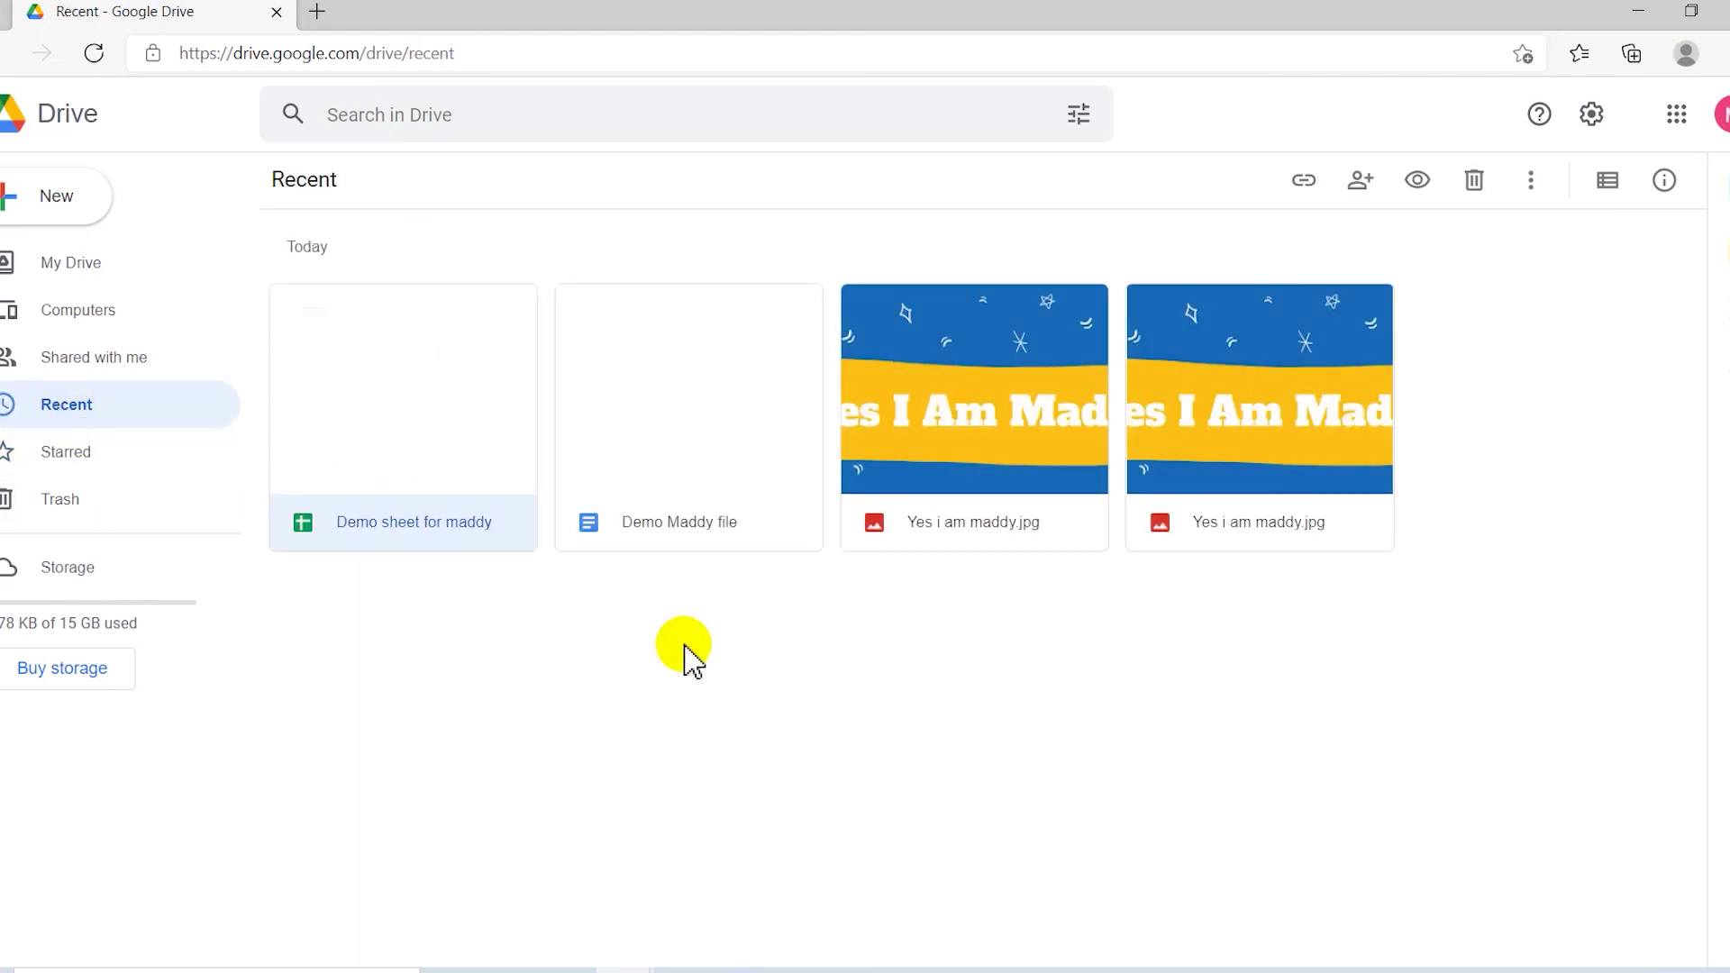
double_click(680, 454)
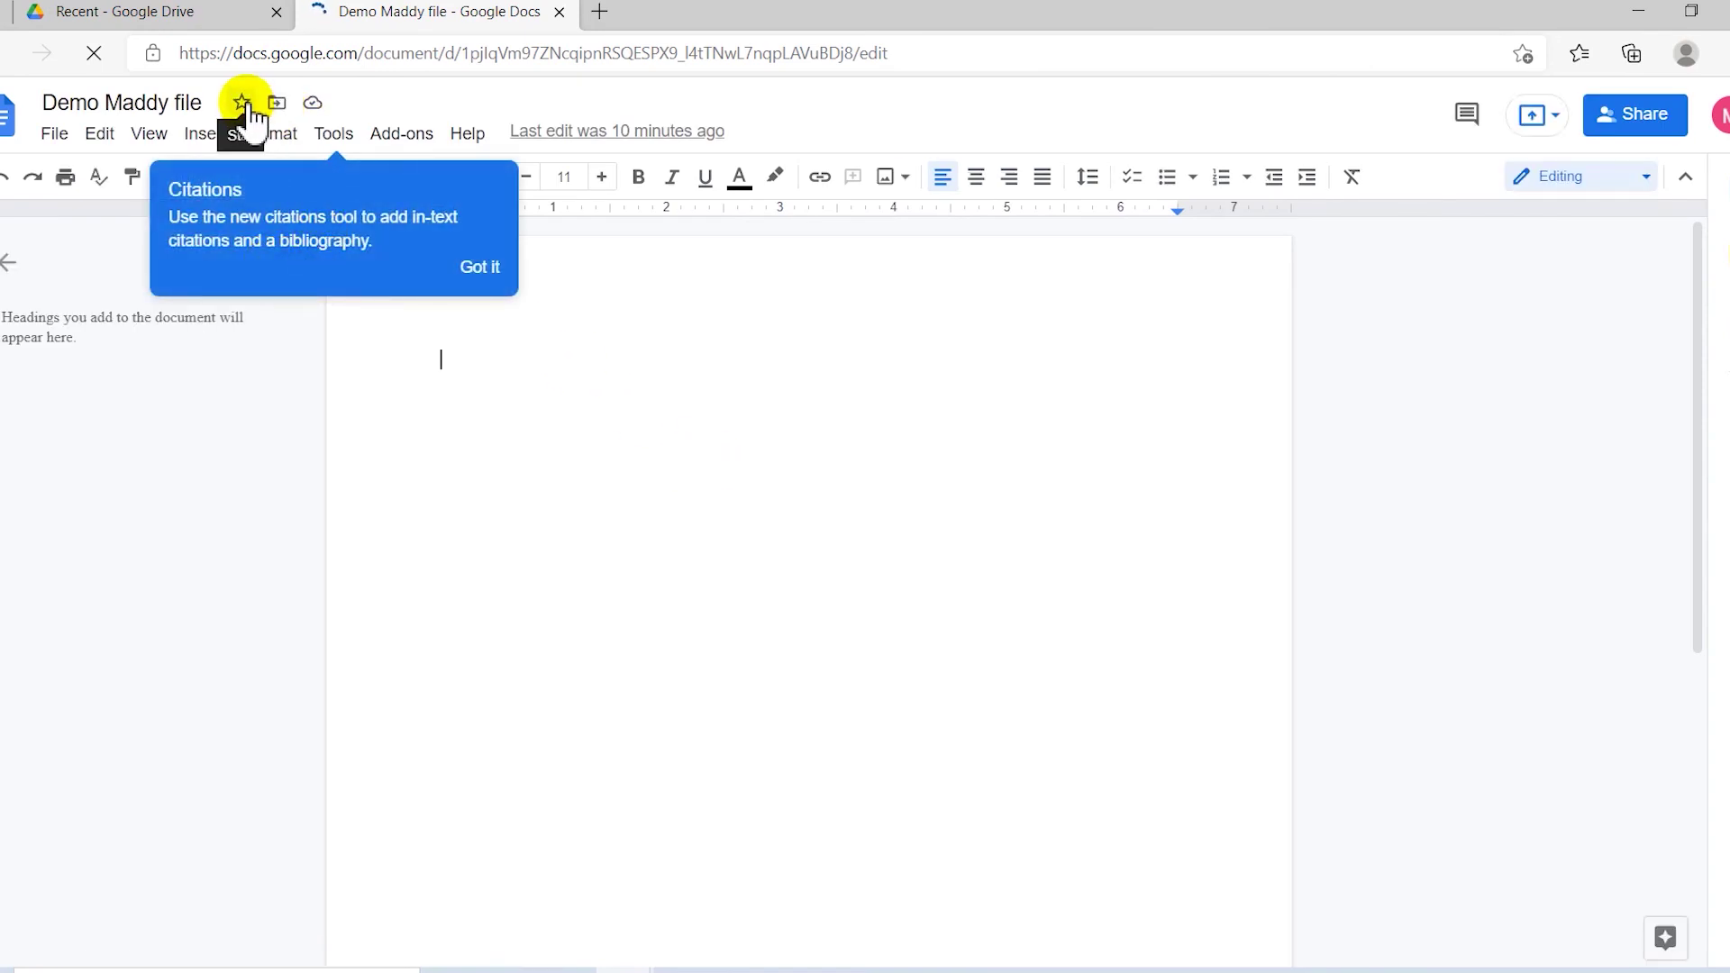
left_click(241, 102)
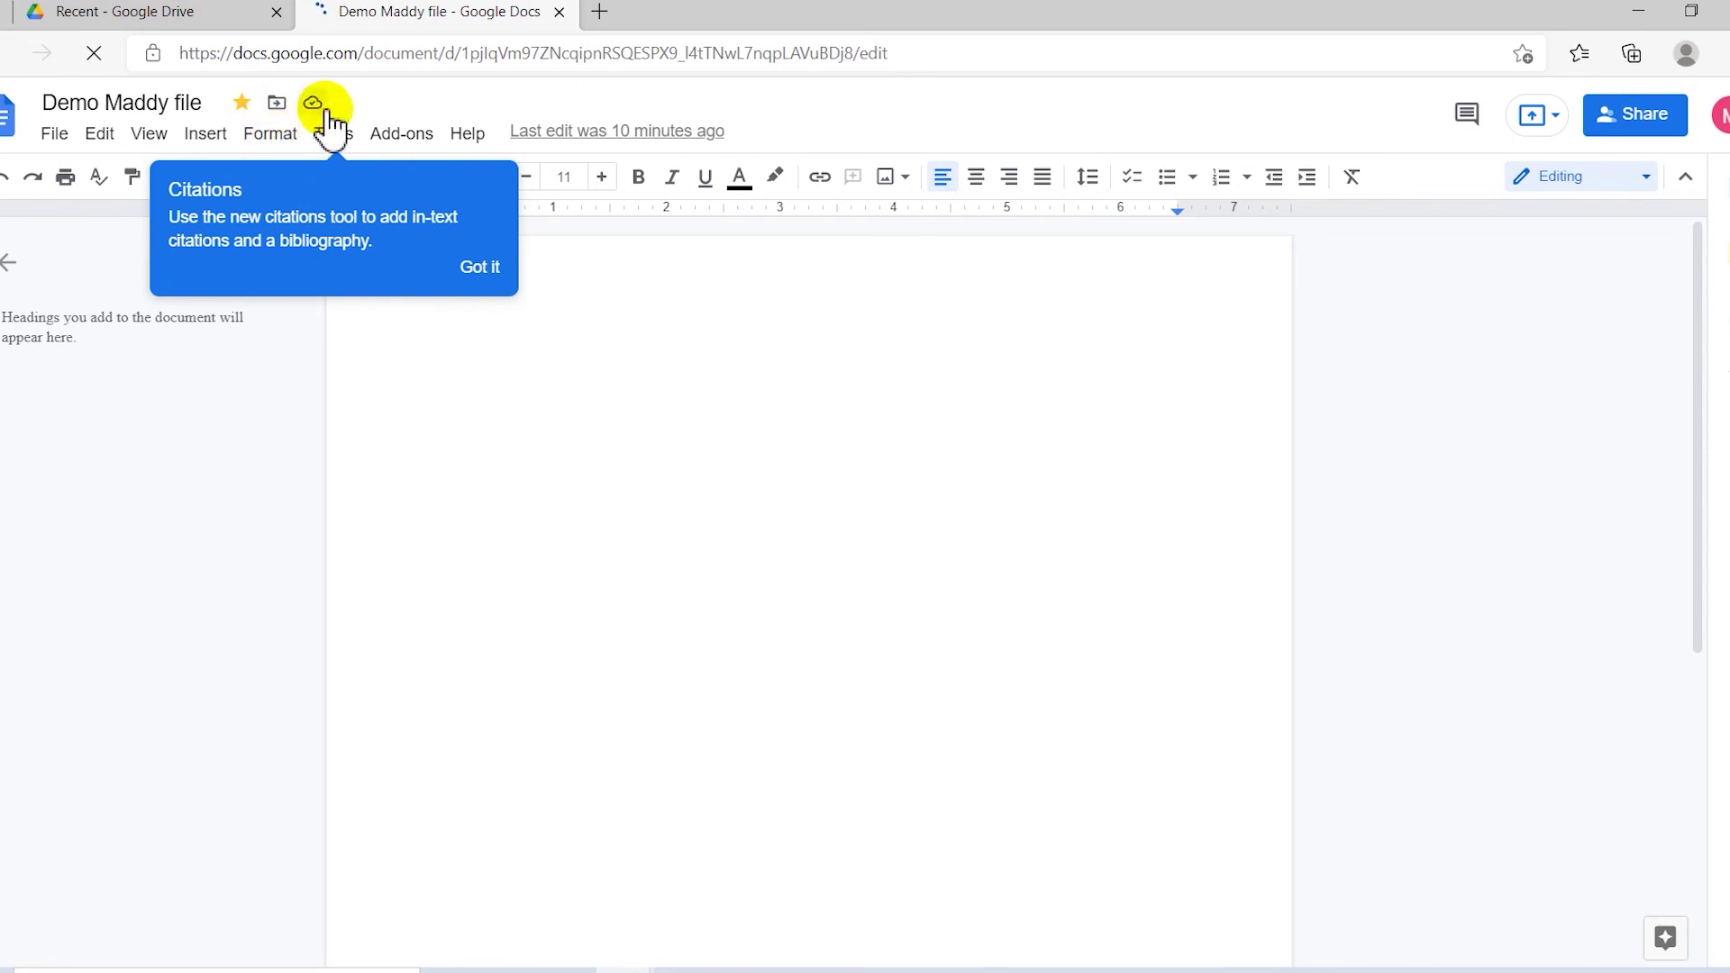
left_click(560, 12)
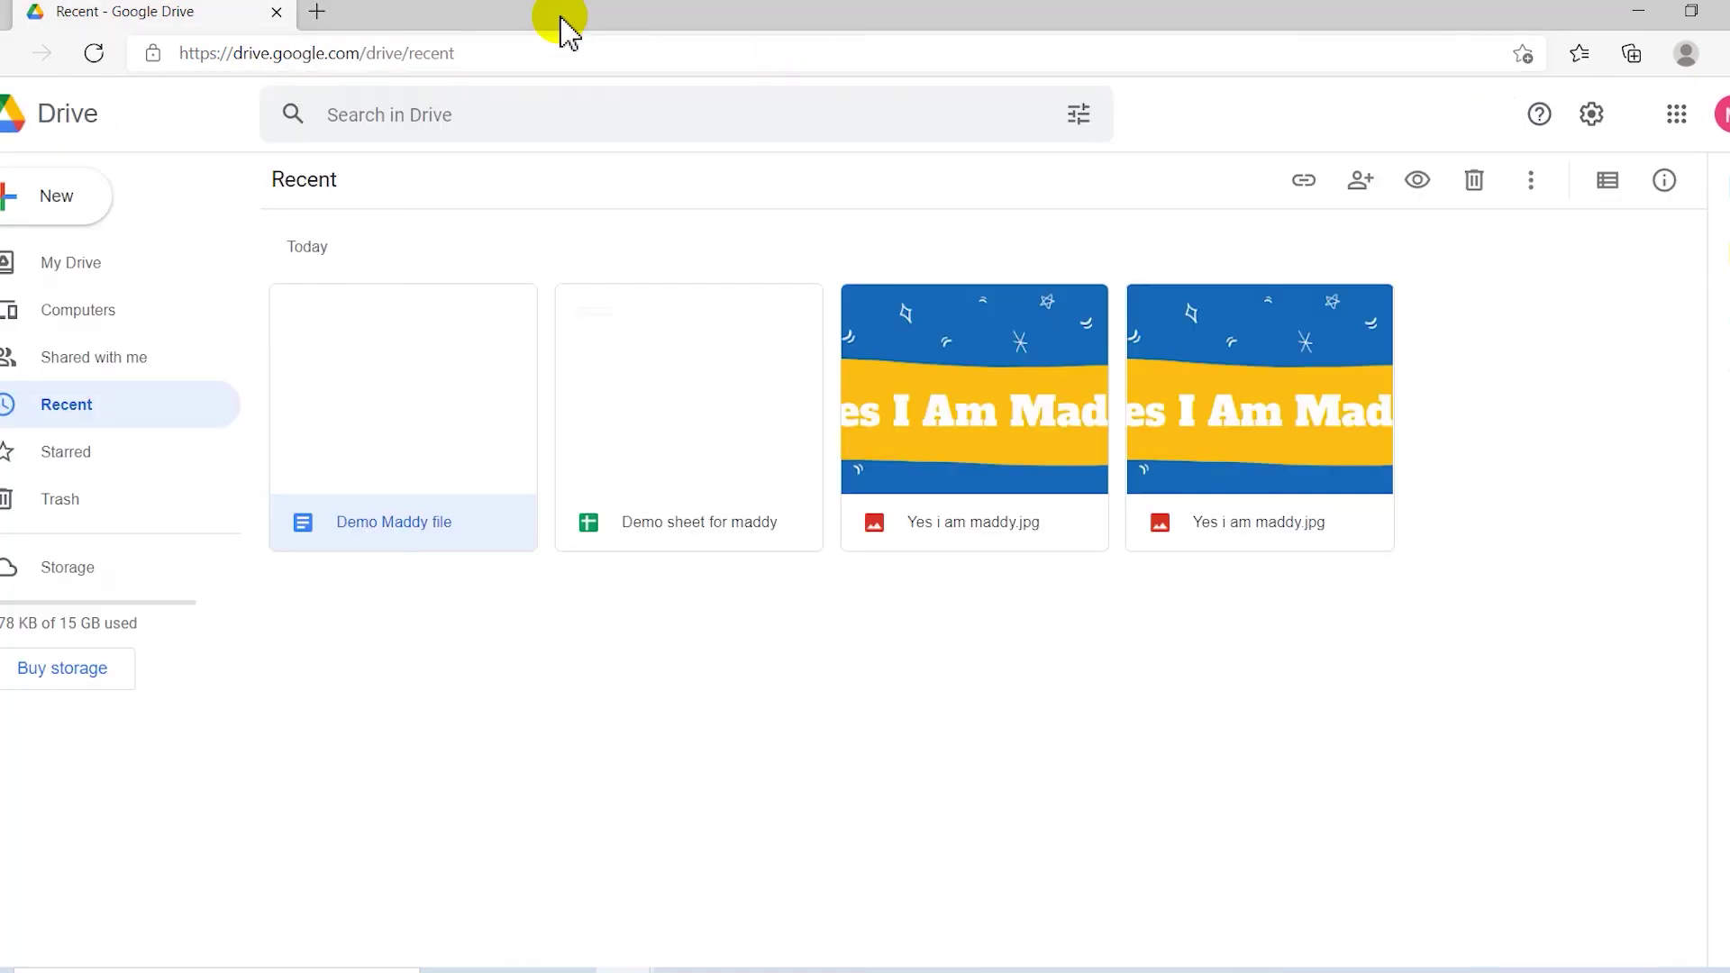
View the starred items, select Demo Maddy file among them, and look at the trashed items.
left_click(126, 460)
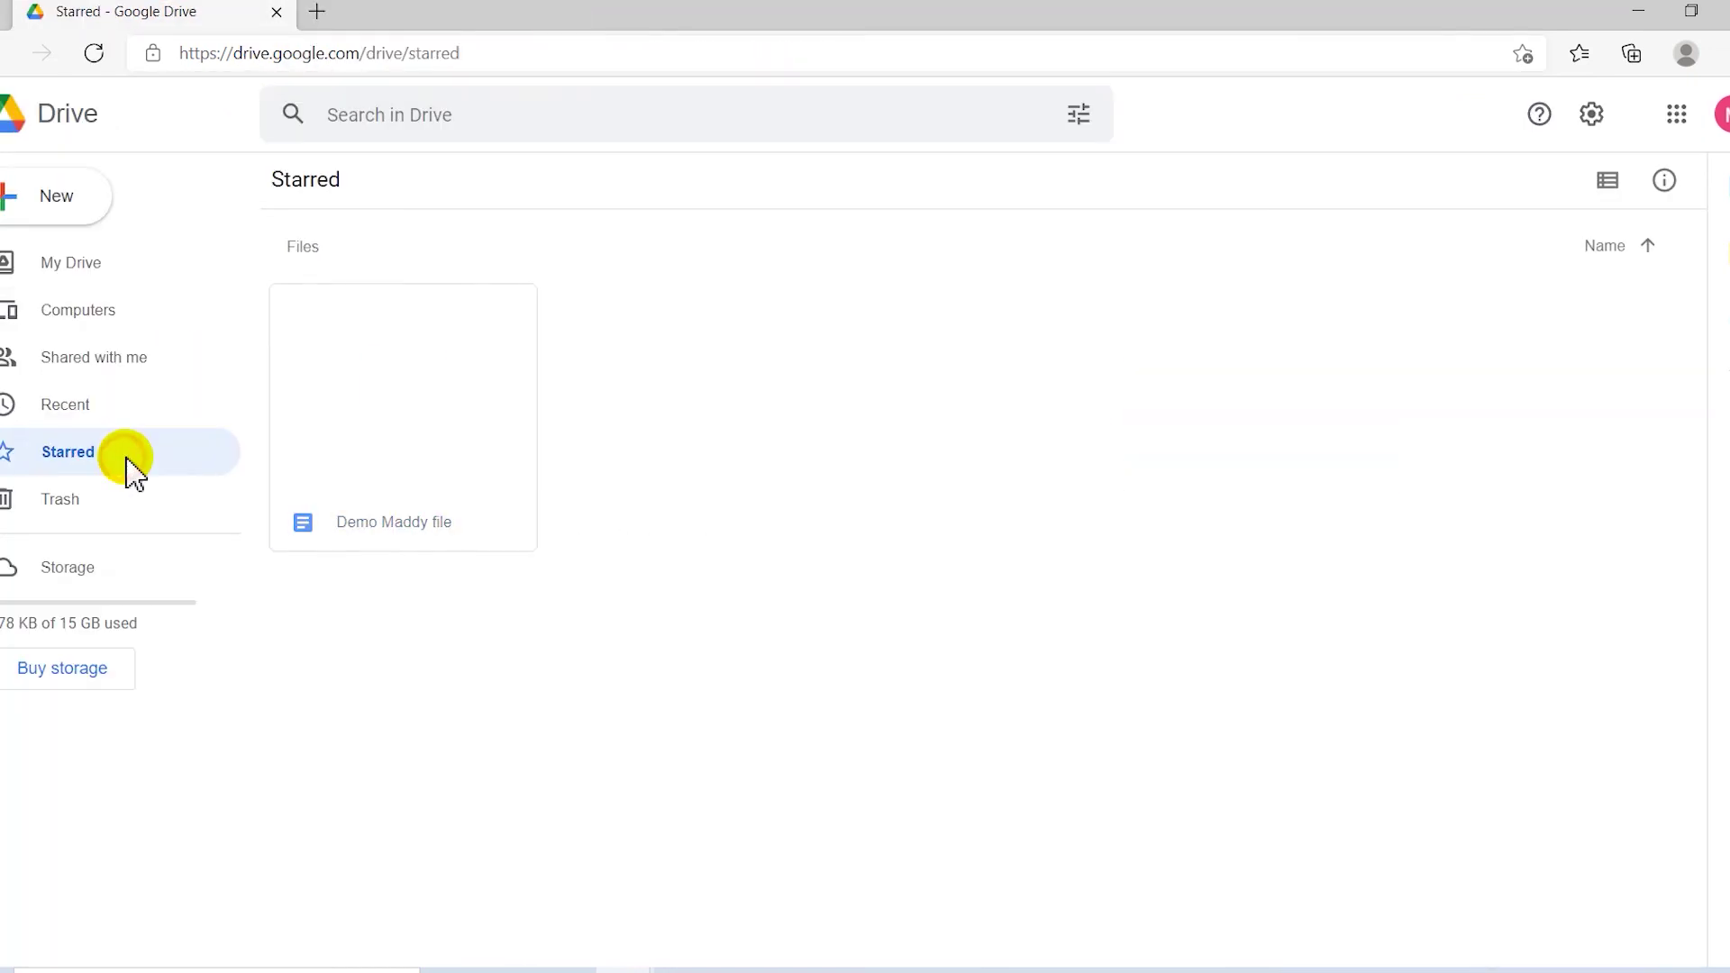
left_click(431, 472)
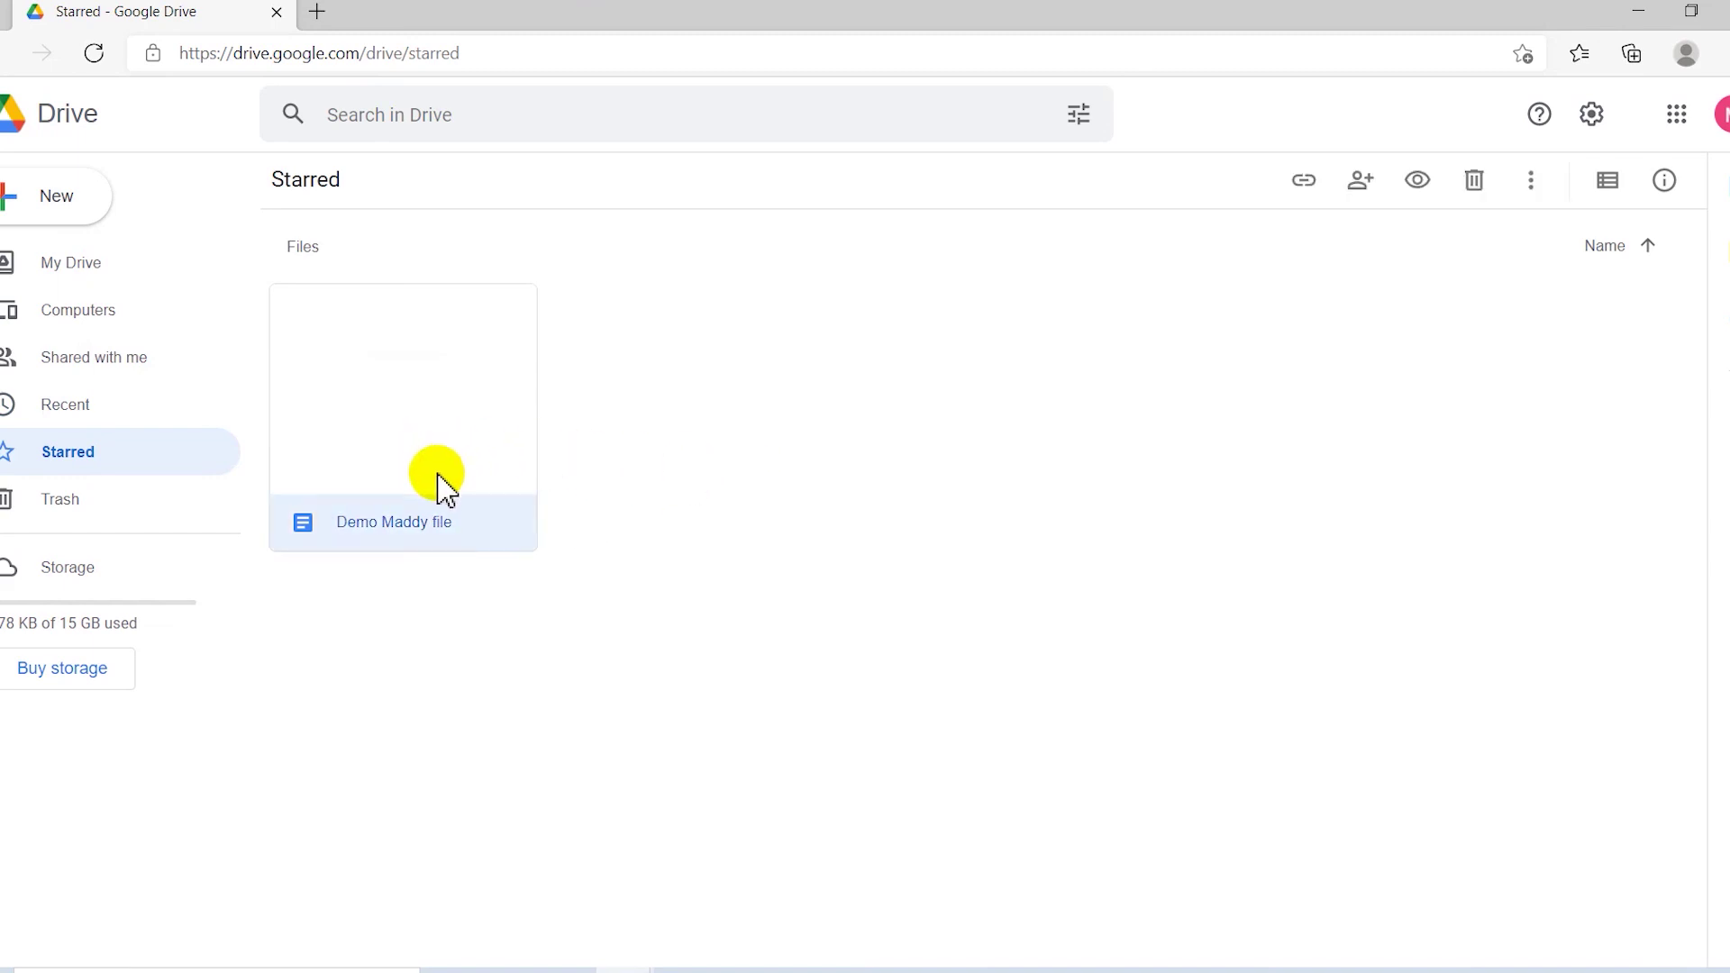
left_click(86, 501)
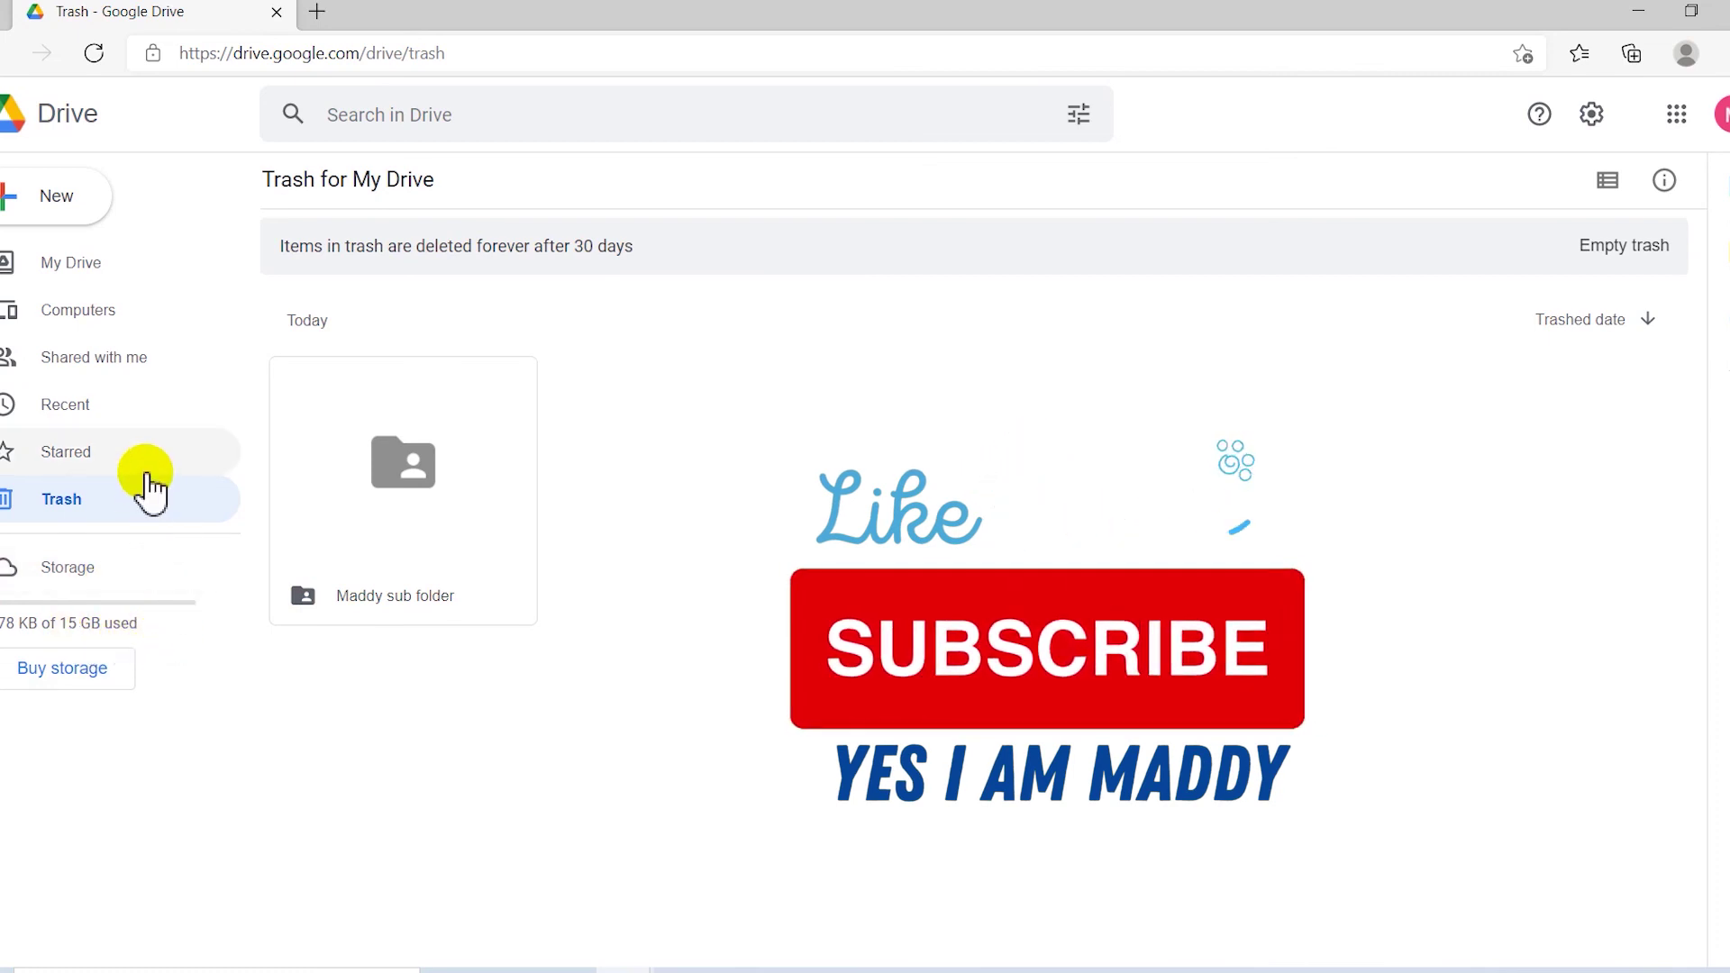
Review the Google One storage upgrade plans and return to My Drive.
left_click(58, 674)
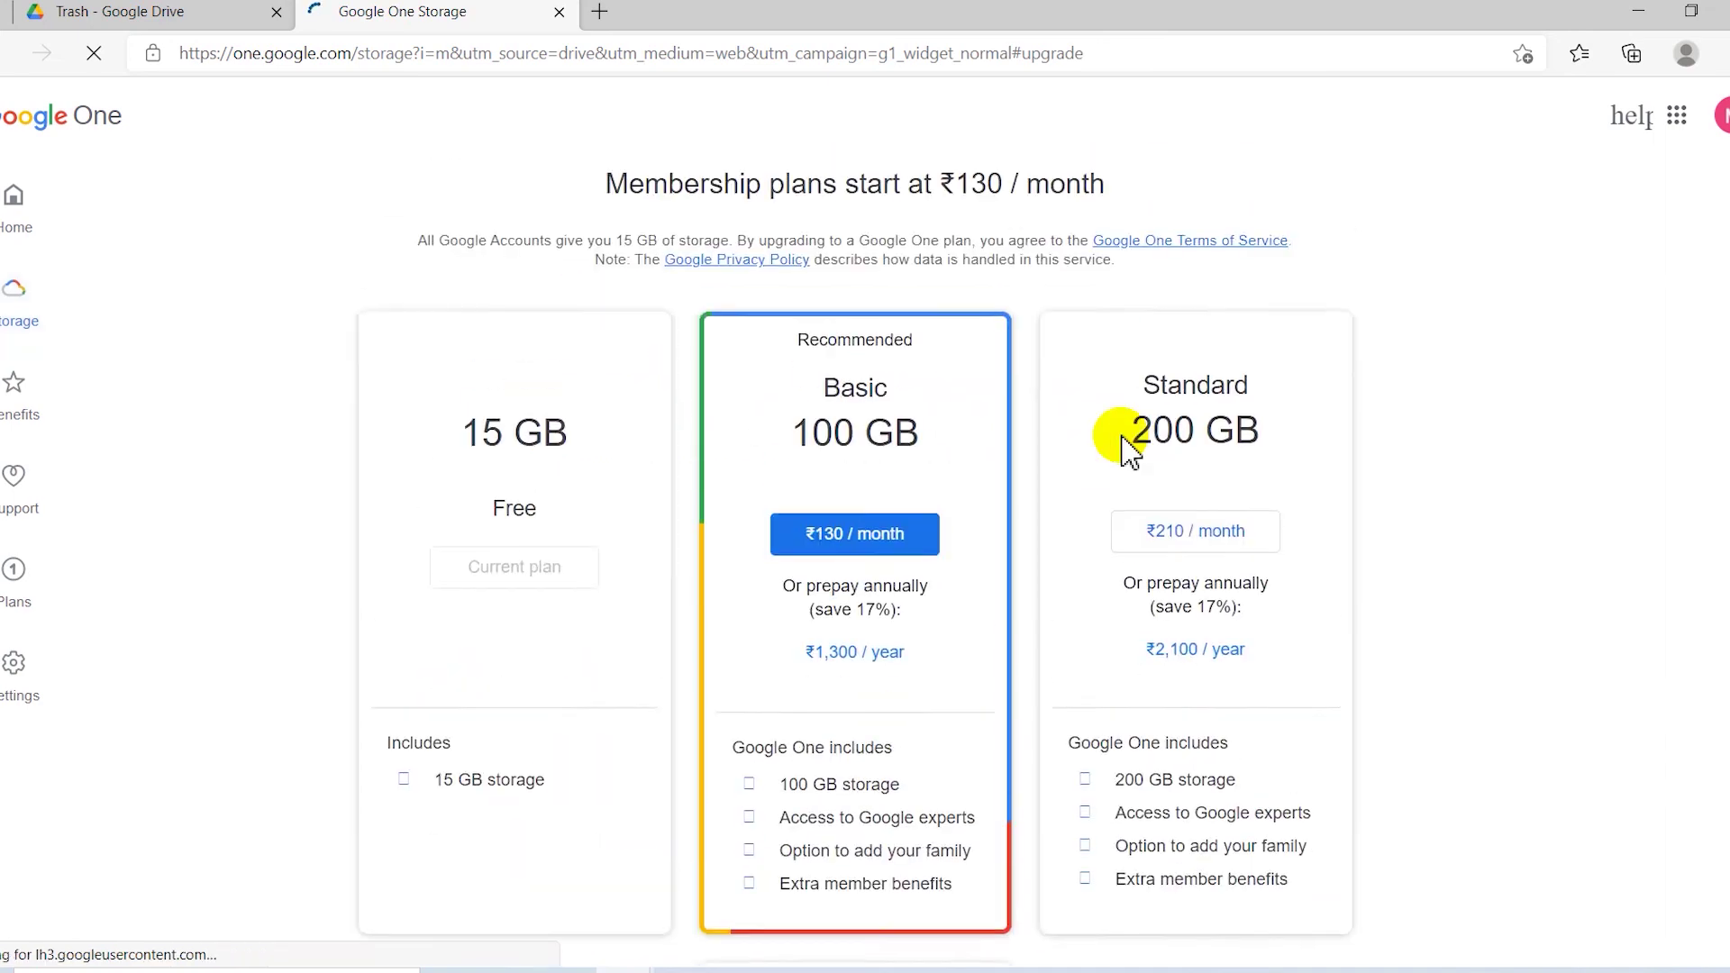
scroll(1126, 441, "up", 4)
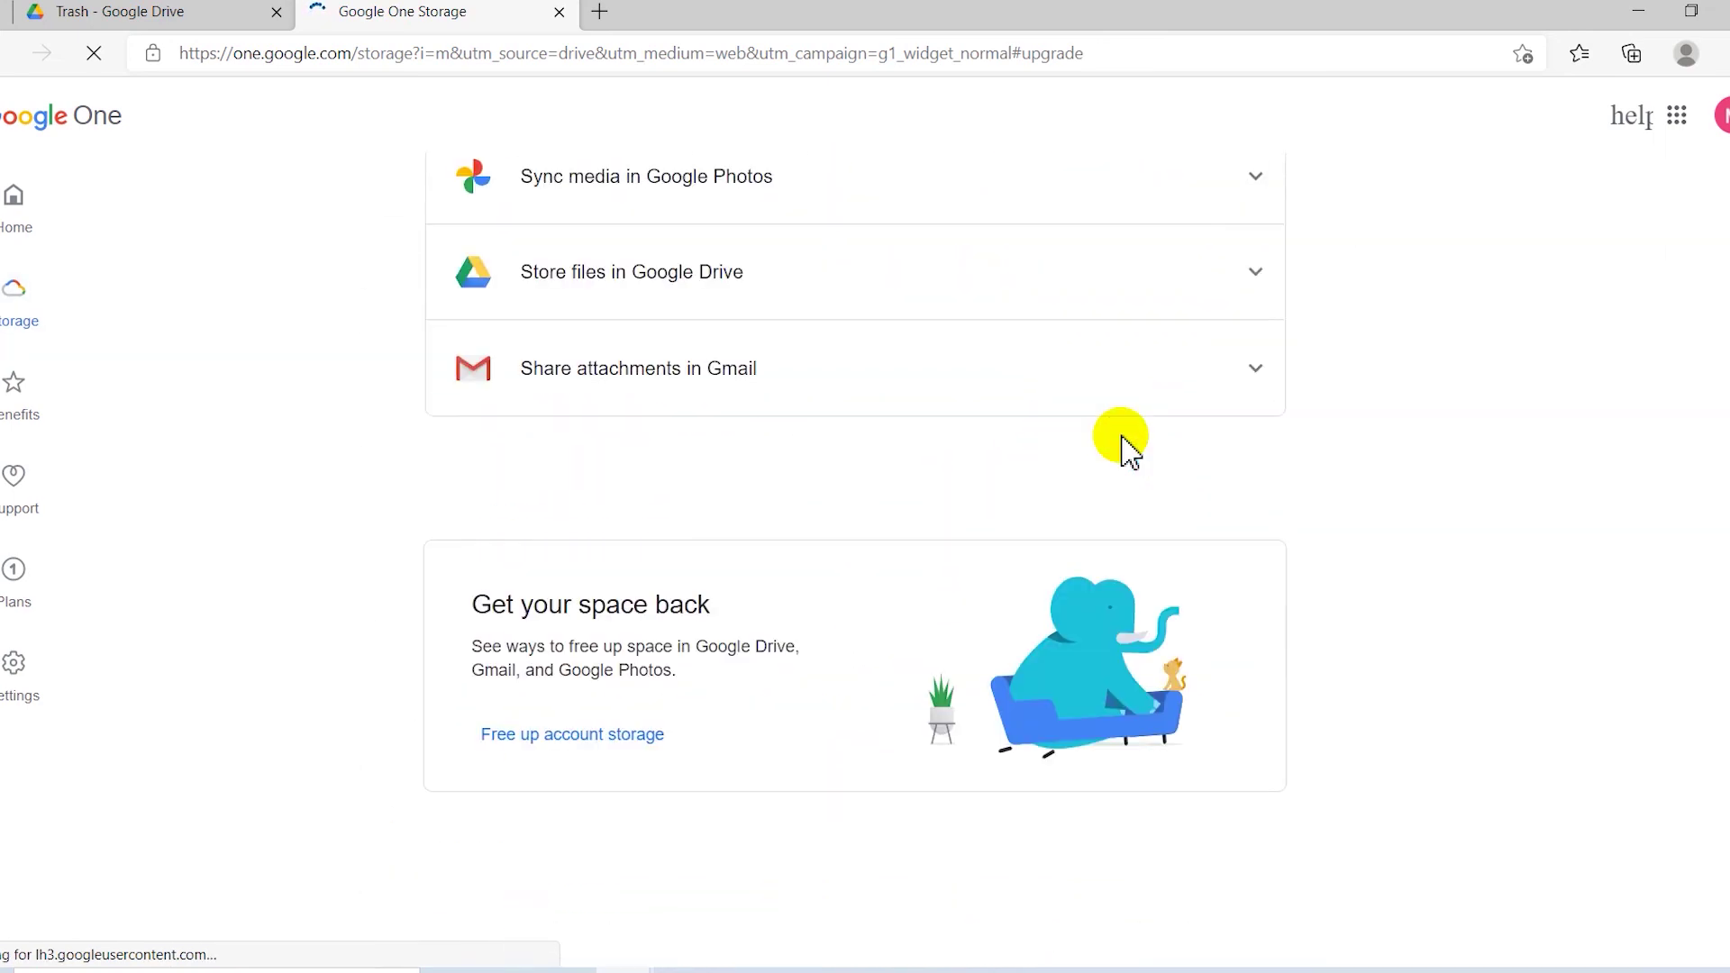
scroll(718, 370, "up", 3)
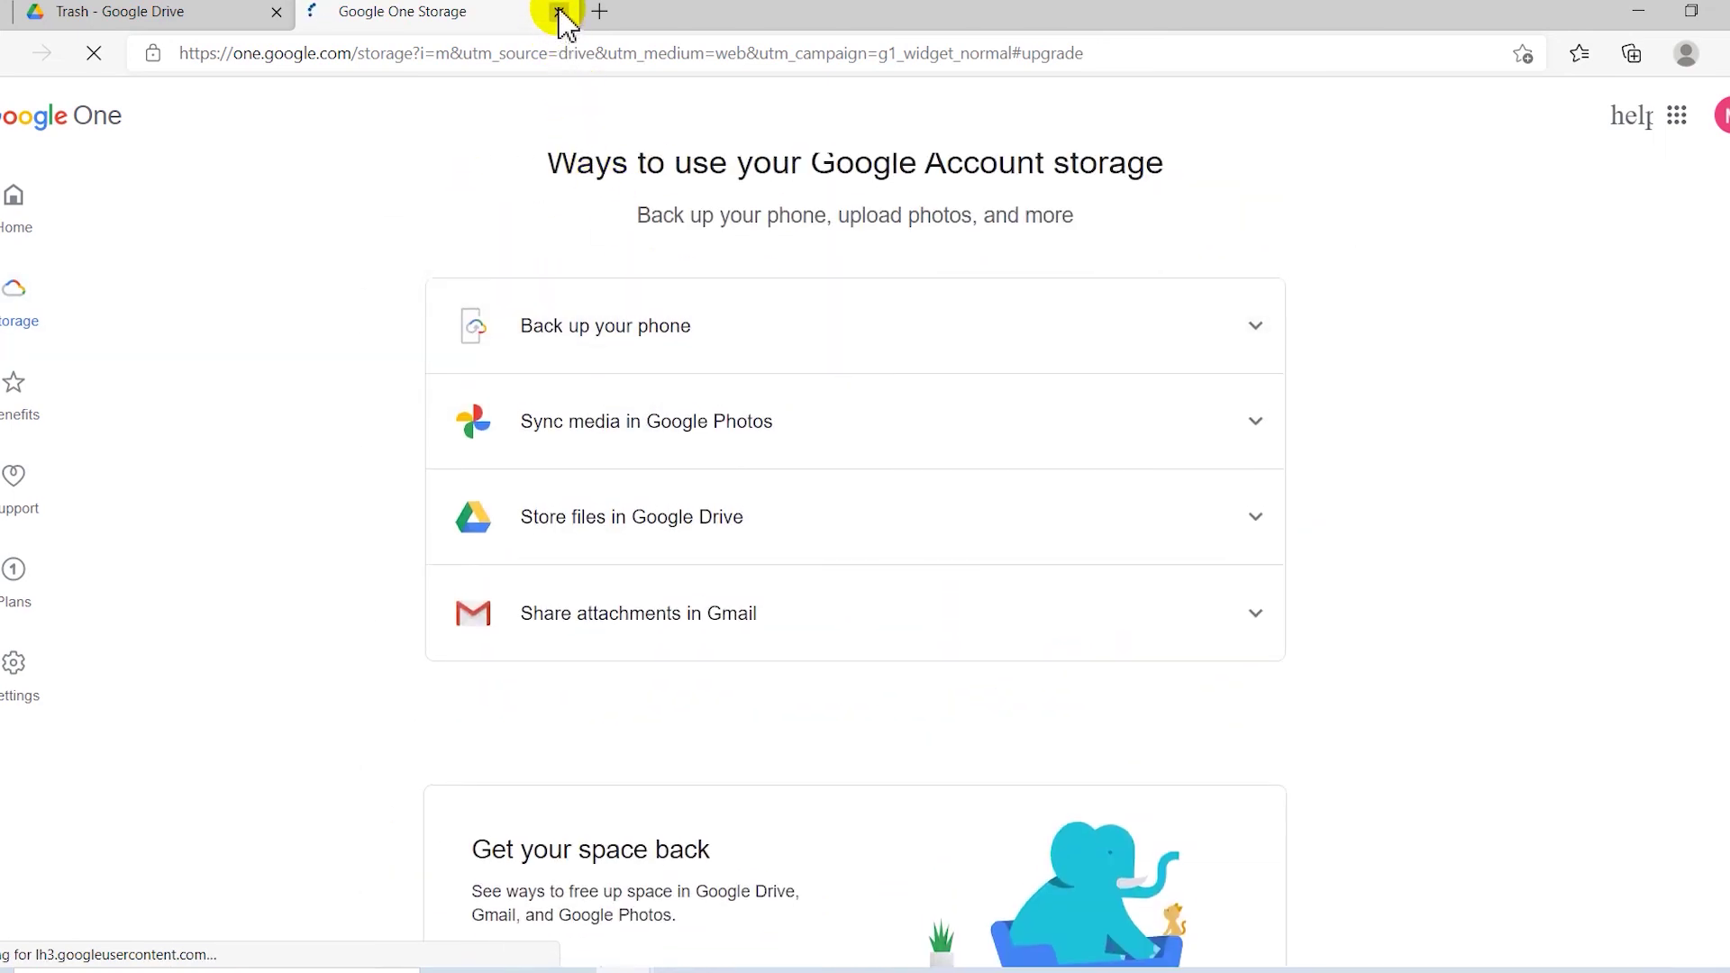
left_click(559, 12)
left_click(63, 270)
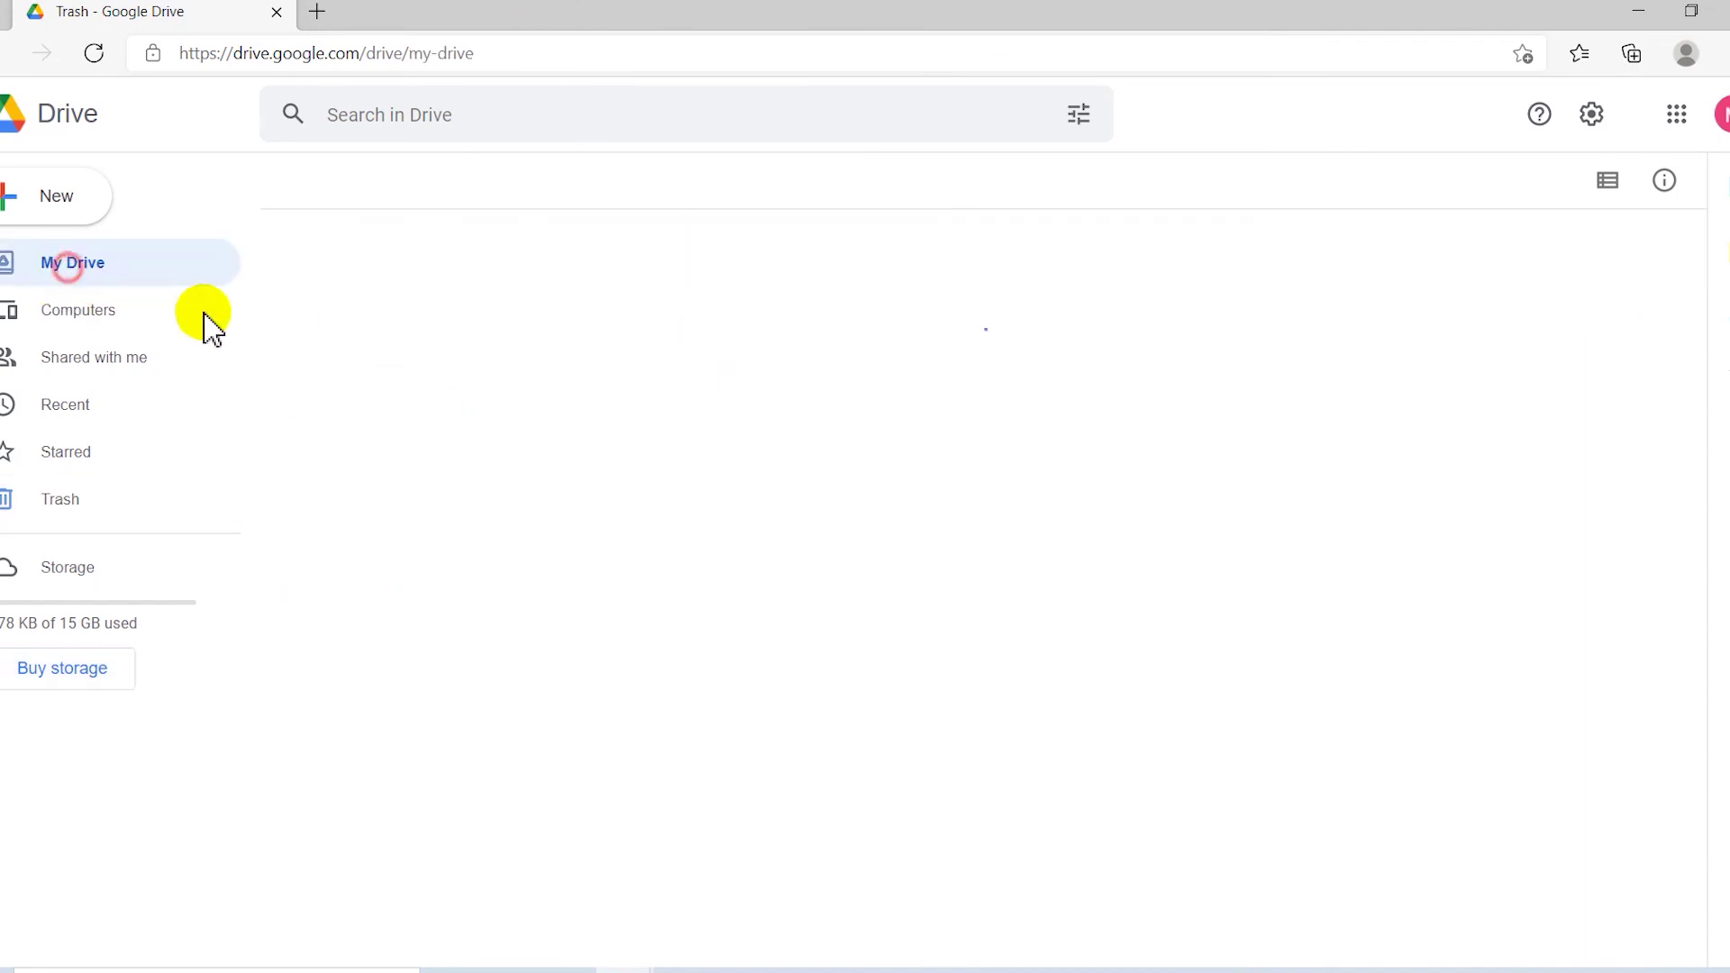